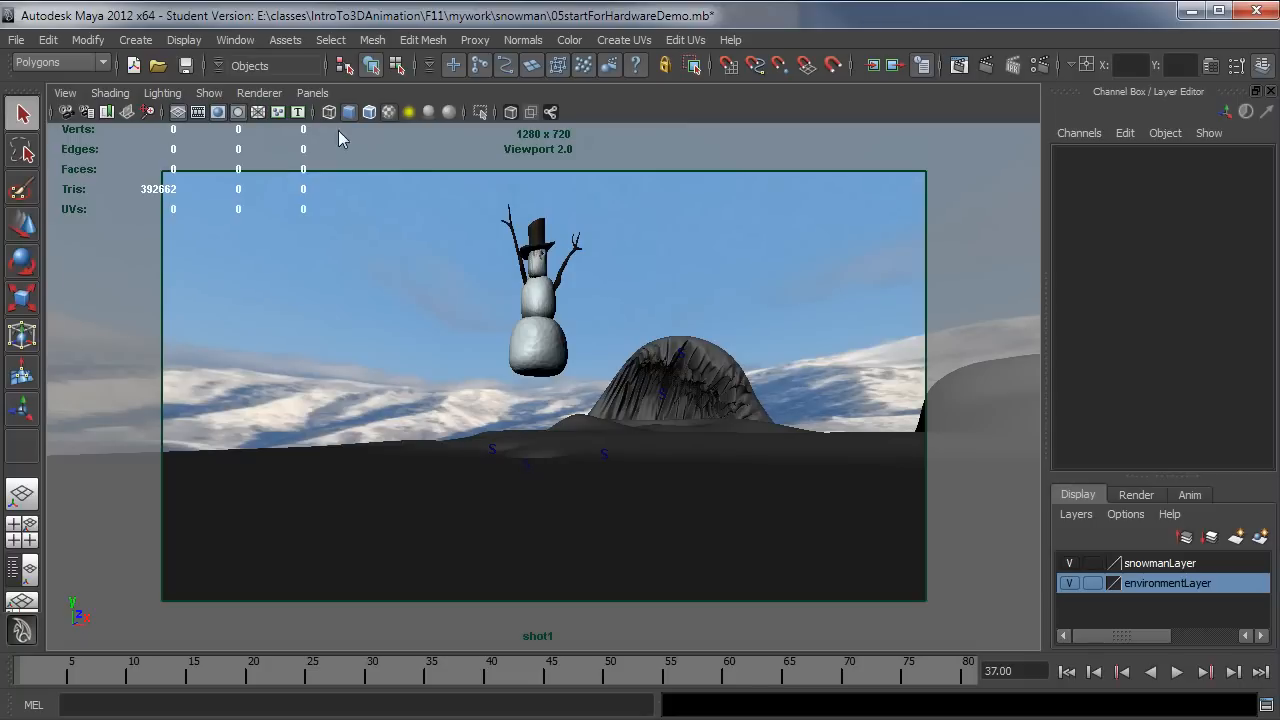
# Examine the Viewport 2.0 renderer settings for motion blur, screen-space ambient occlusion and multisample anti-aliasing, and put the settings window away
pyautogui.click(259, 93)
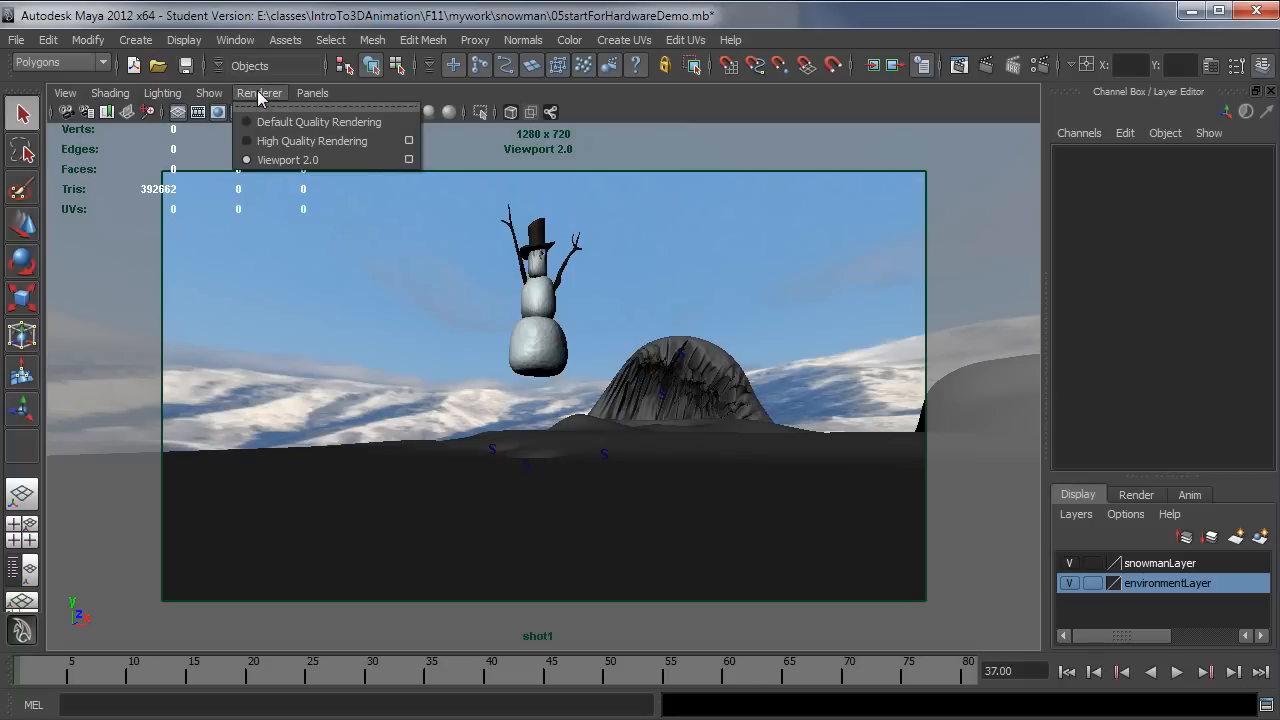
pyautogui.click(409, 160)
pyautogui.moveTo(722, 390); pyautogui.dragTo(398, 103)
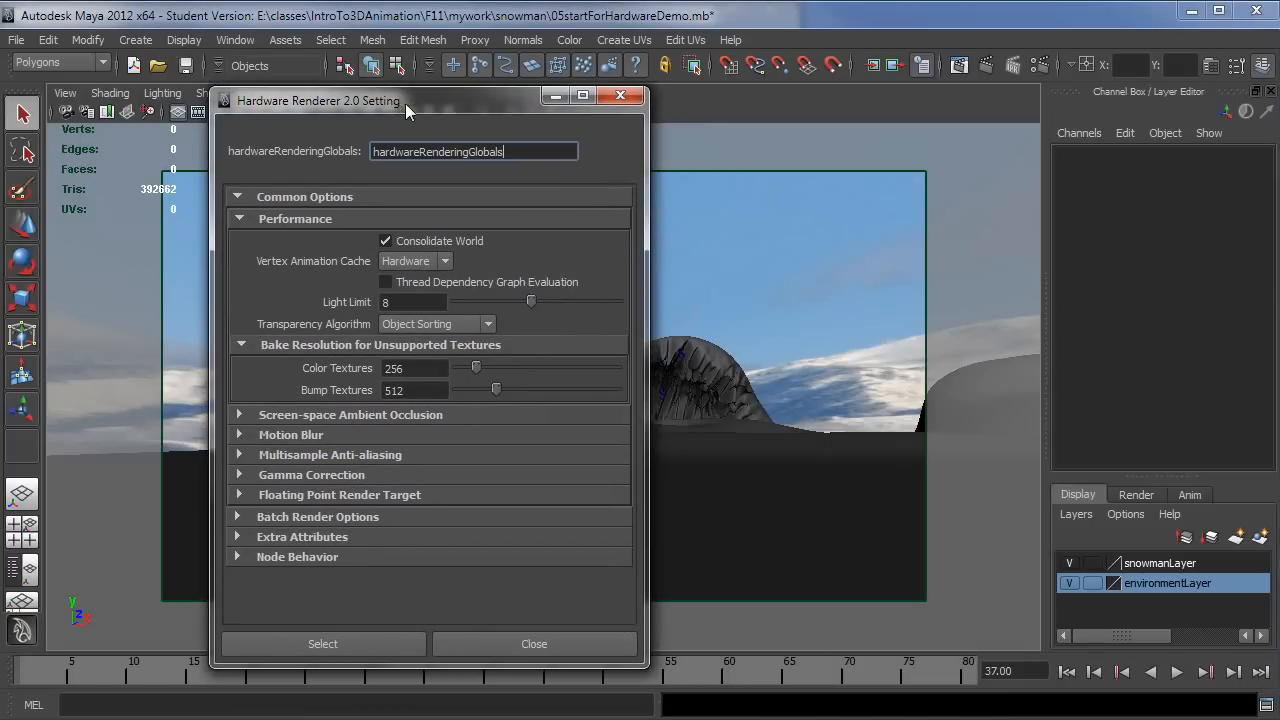
pyautogui.click(239, 219)
pyautogui.click(240, 259)
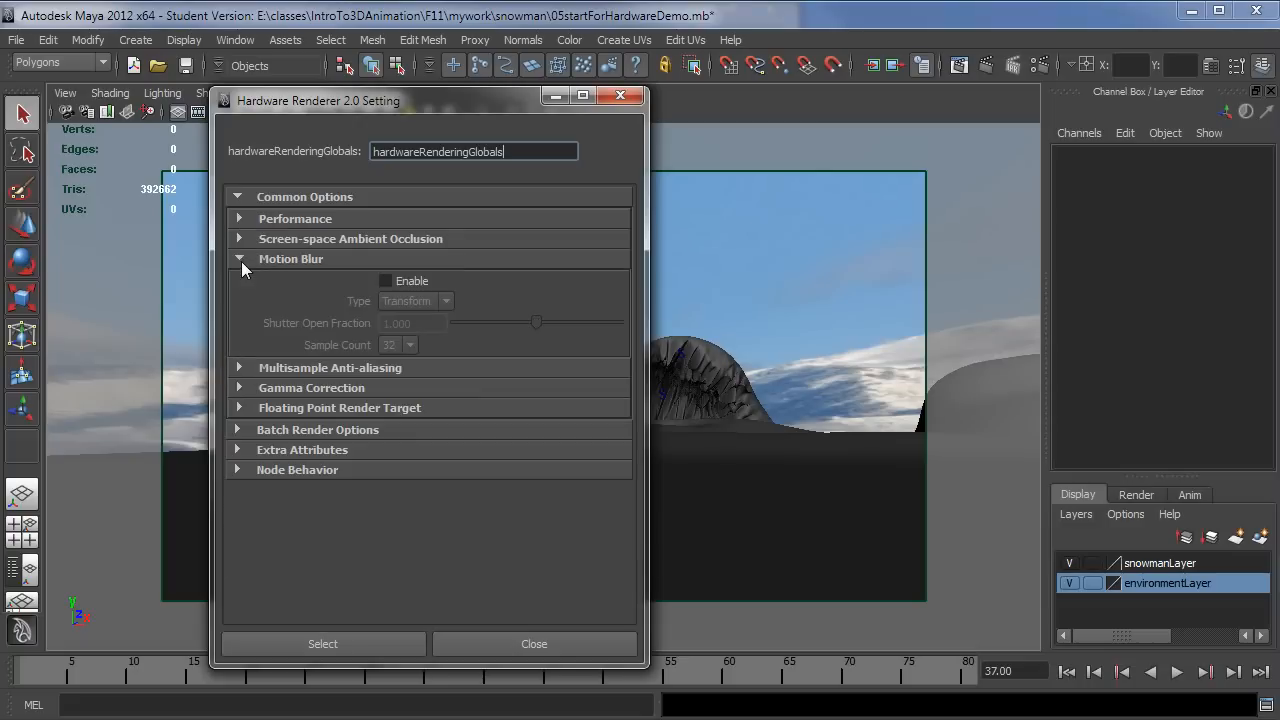
pyautogui.click(241, 258)
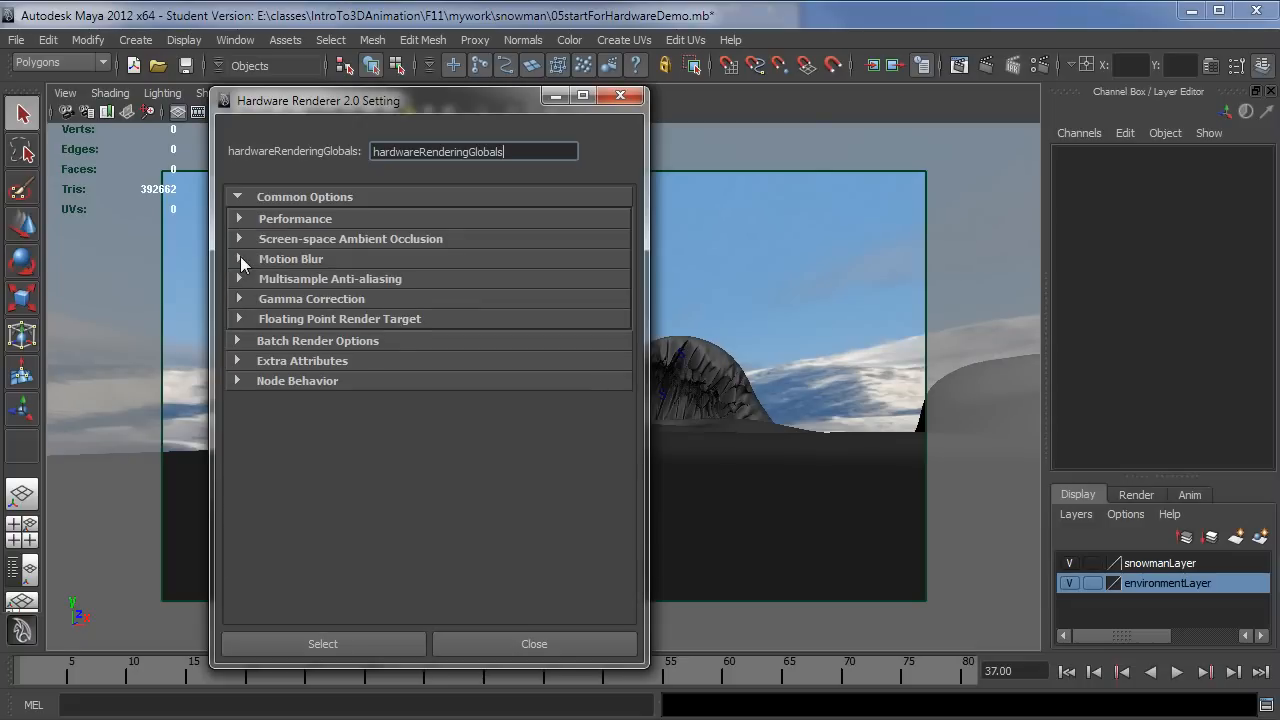
pyautogui.click(243, 240)
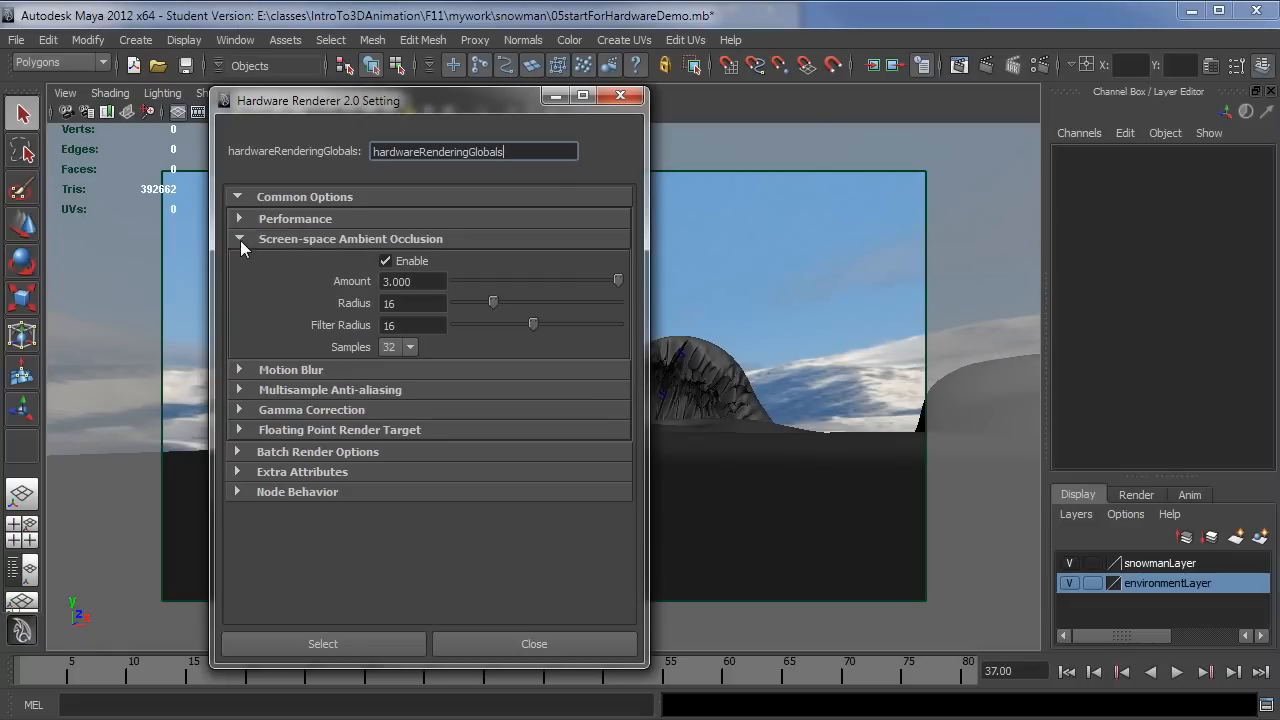
pyautogui.click(240, 240)
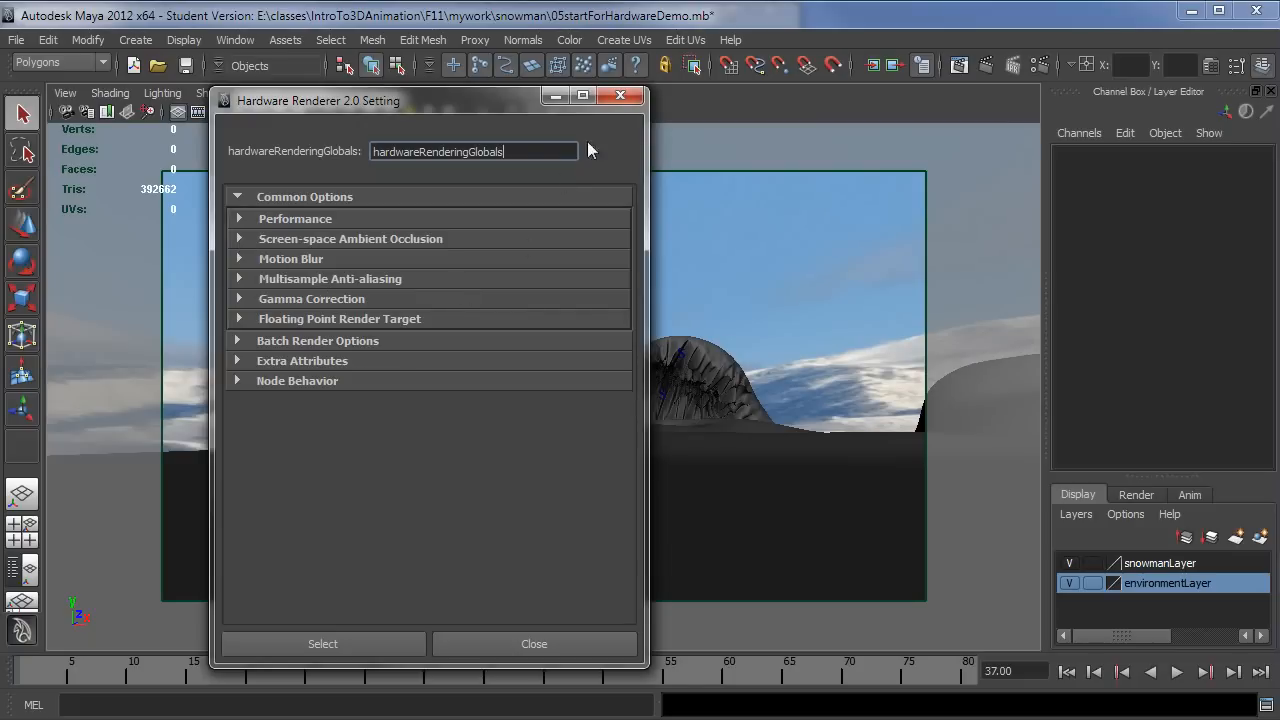
pyautogui.click(239, 277)
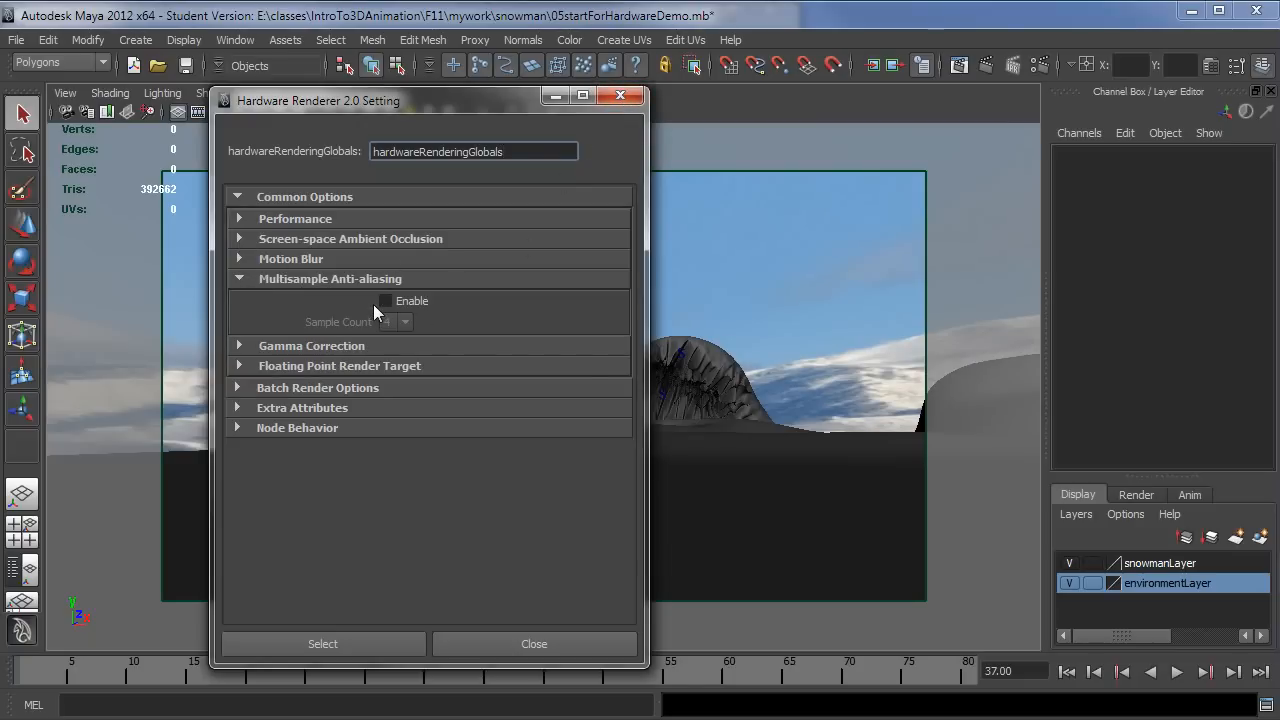
pyautogui.click(240, 278)
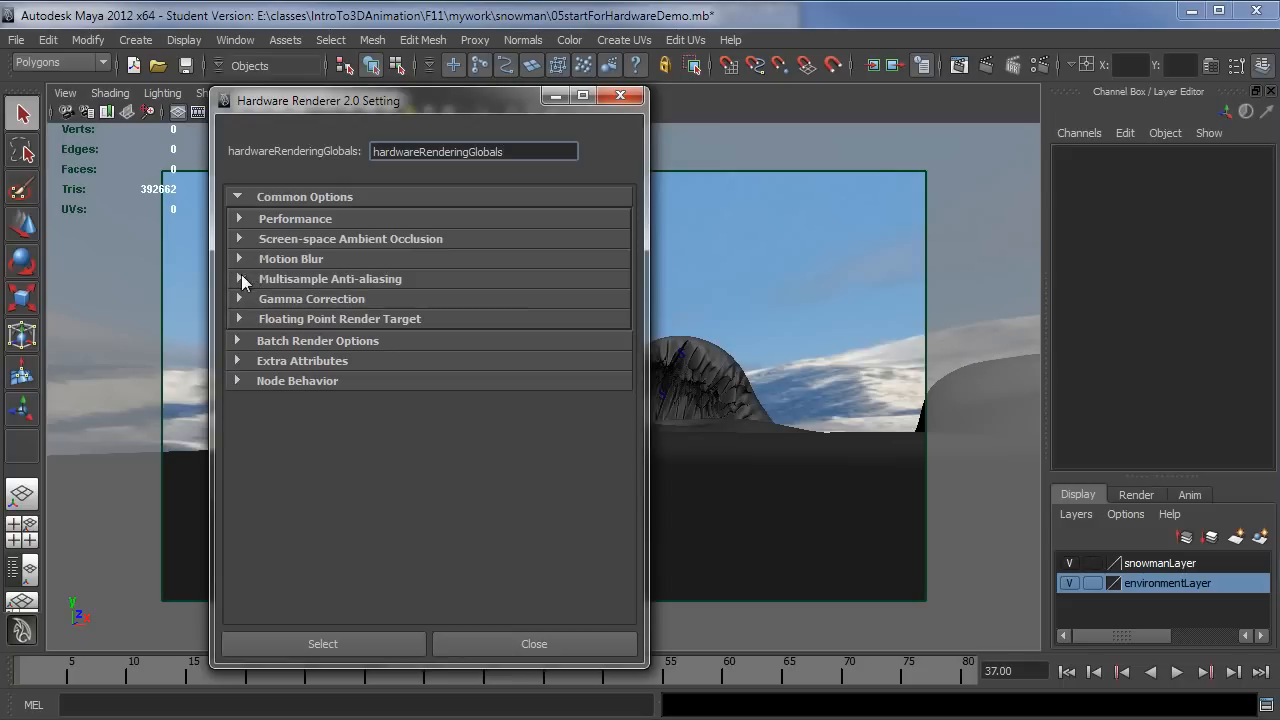
pyautogui.click(559, 96)
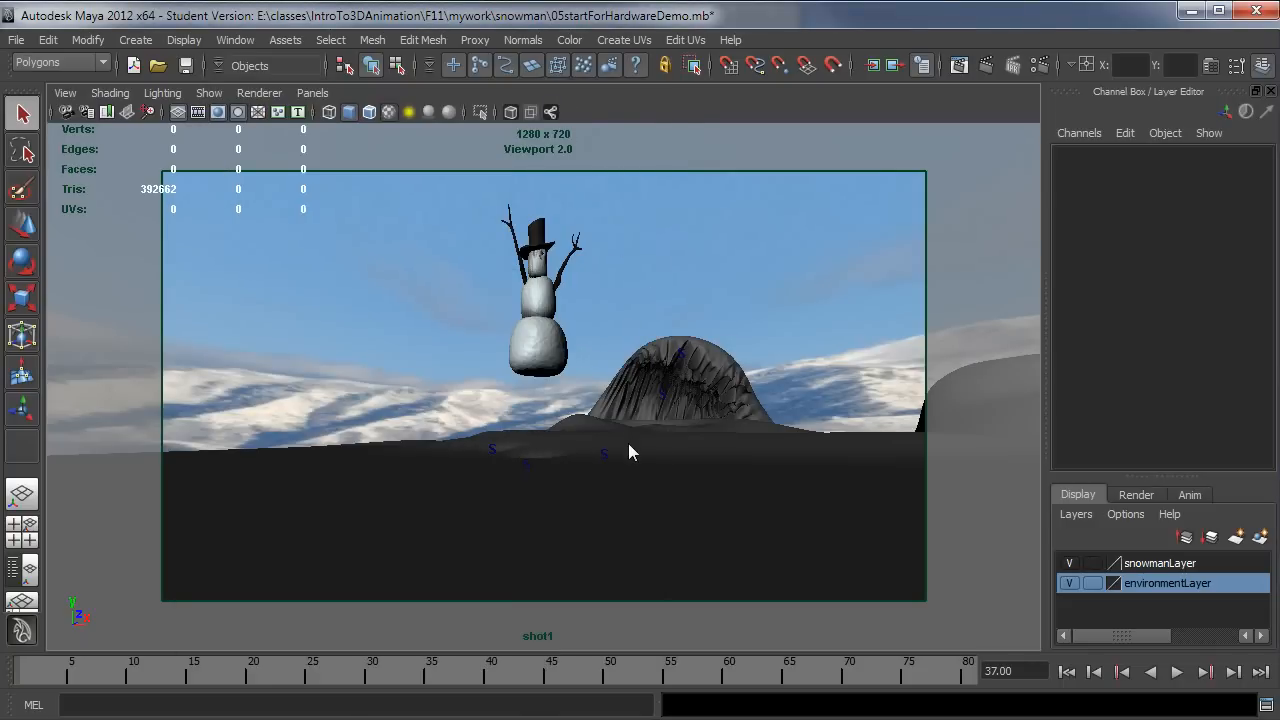
# Create a display layer named bgLayer containing the background sky cylinder
pyautogui.click(659, 452)
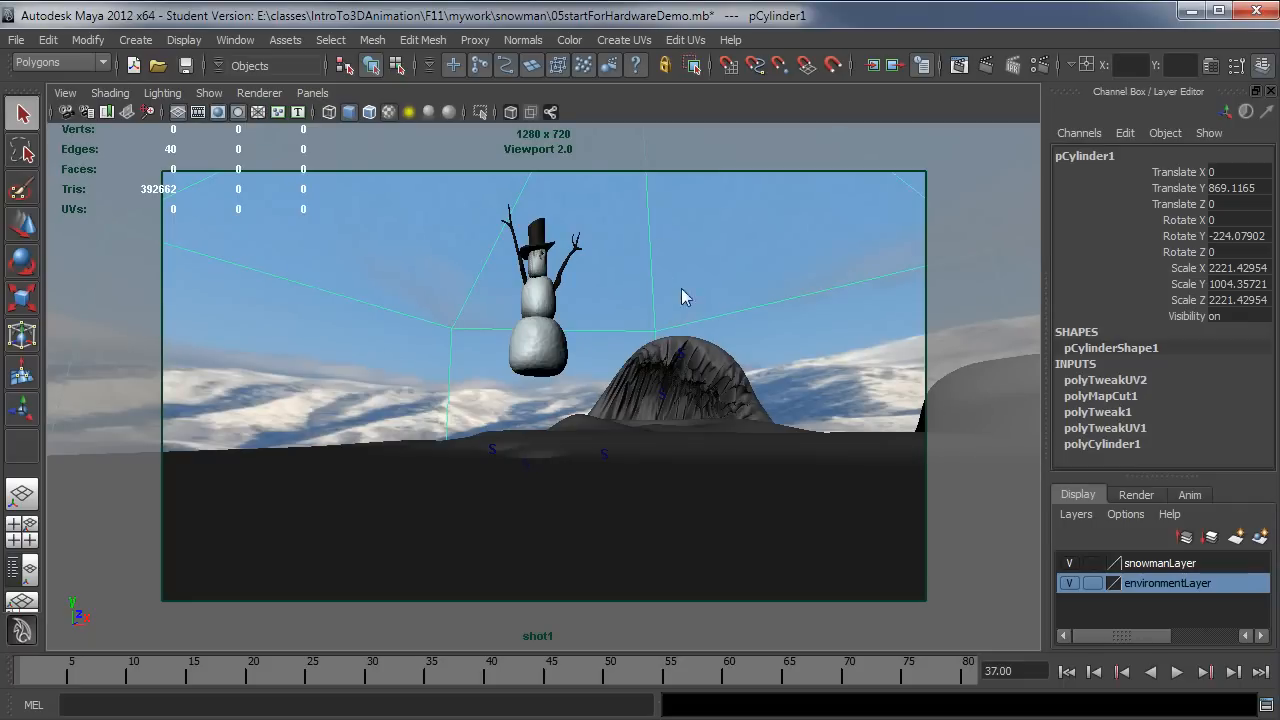
pyautogui.click(1262, 539)
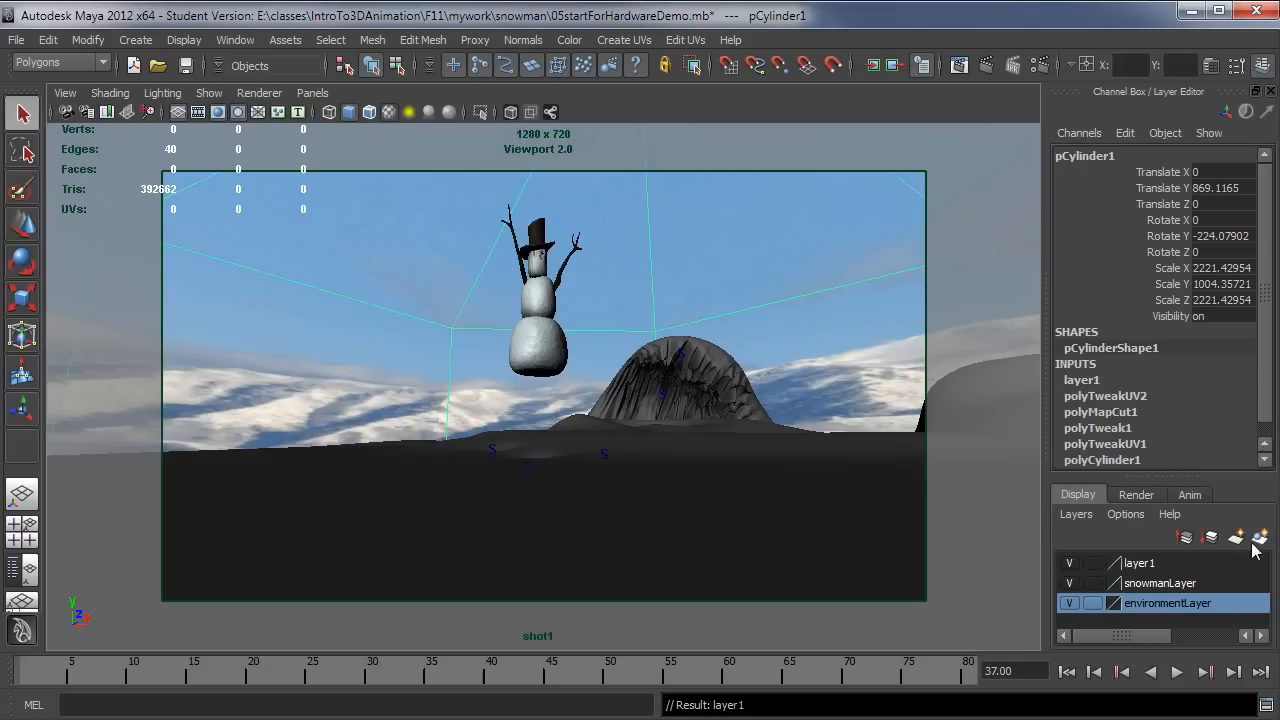
pyautogui.doubleClick(1150, 564)
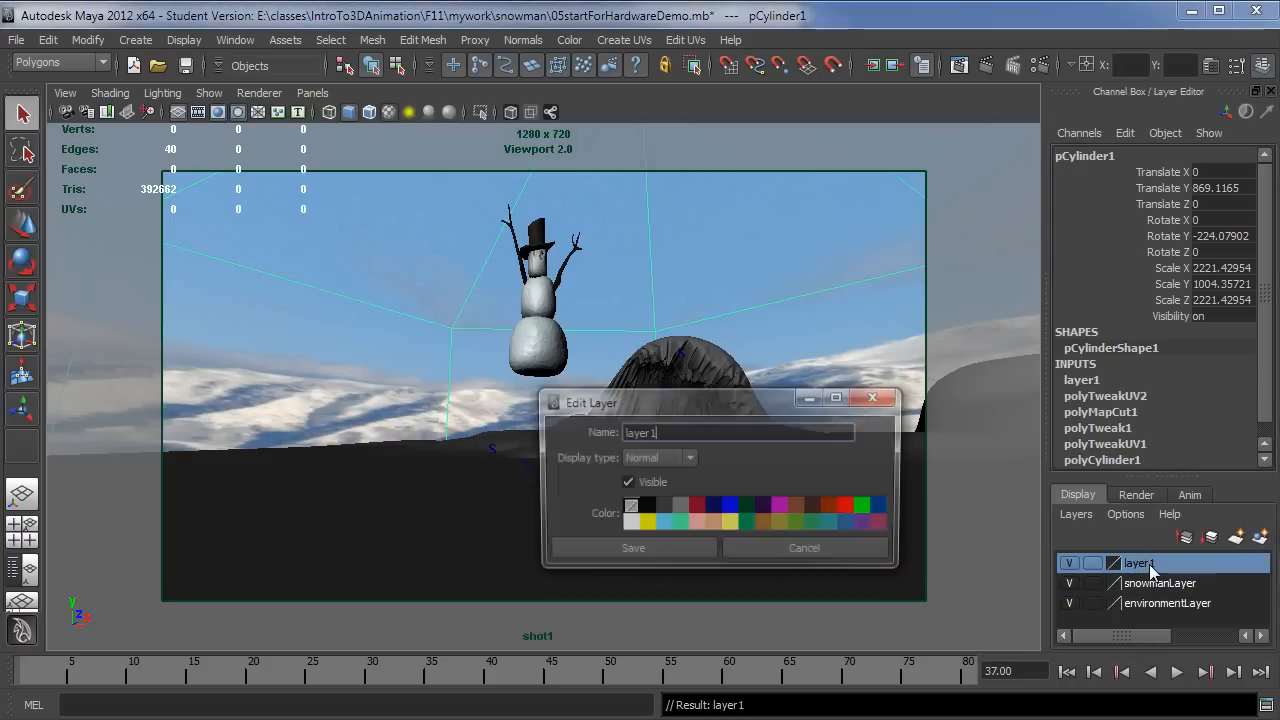
pyautogui.moveTo(683, 428); pyautogui.dragTo(585, 428)
pyautogui.write('bgLayer')
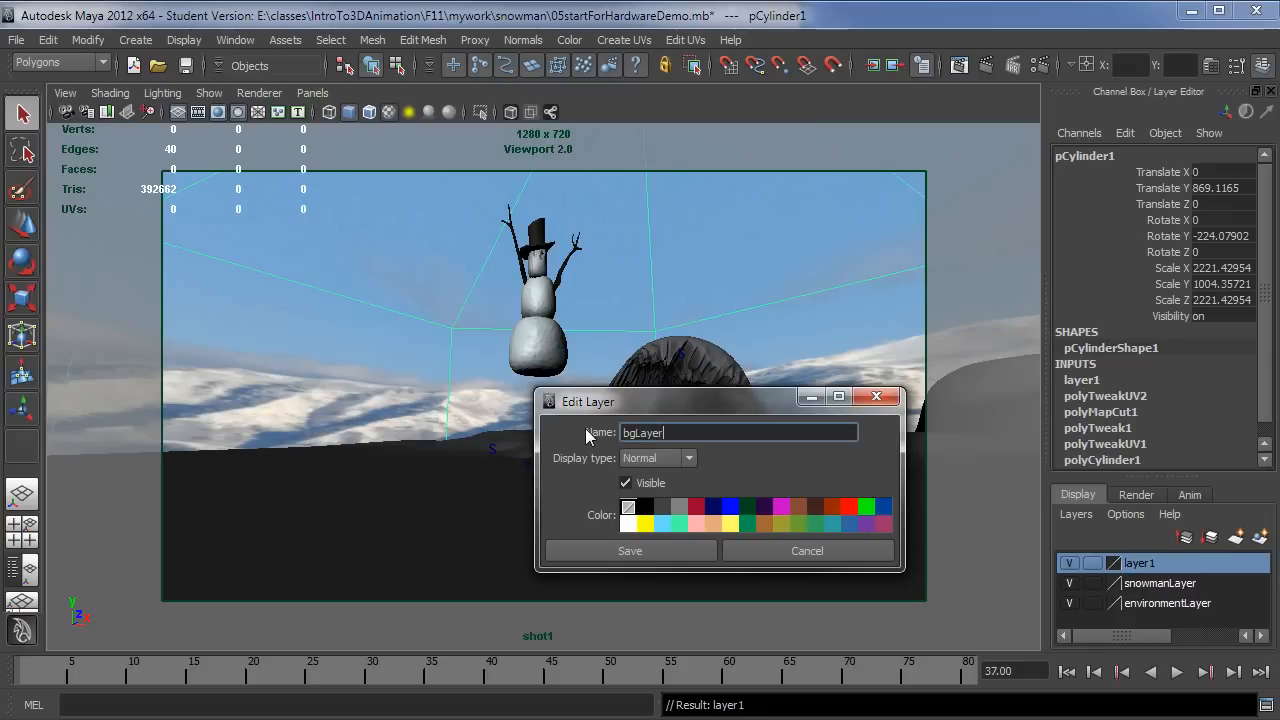
pyautogui.click(663, 553)
# Set bgLayer to Reference display, reorder it below environmentLayer, and deselect the sky cylinder
pyautogui.click(1092, 563)
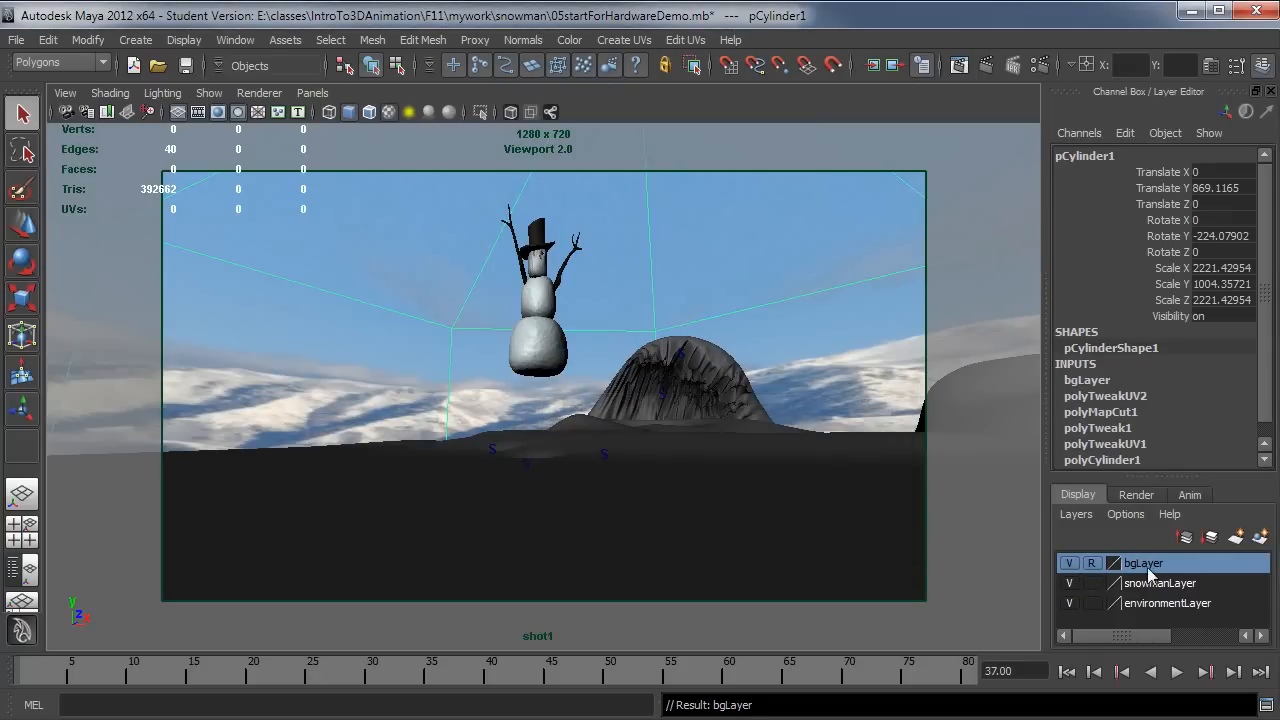
pyautogui.click(1213, 542)
pyautogui.click(1213, 542)
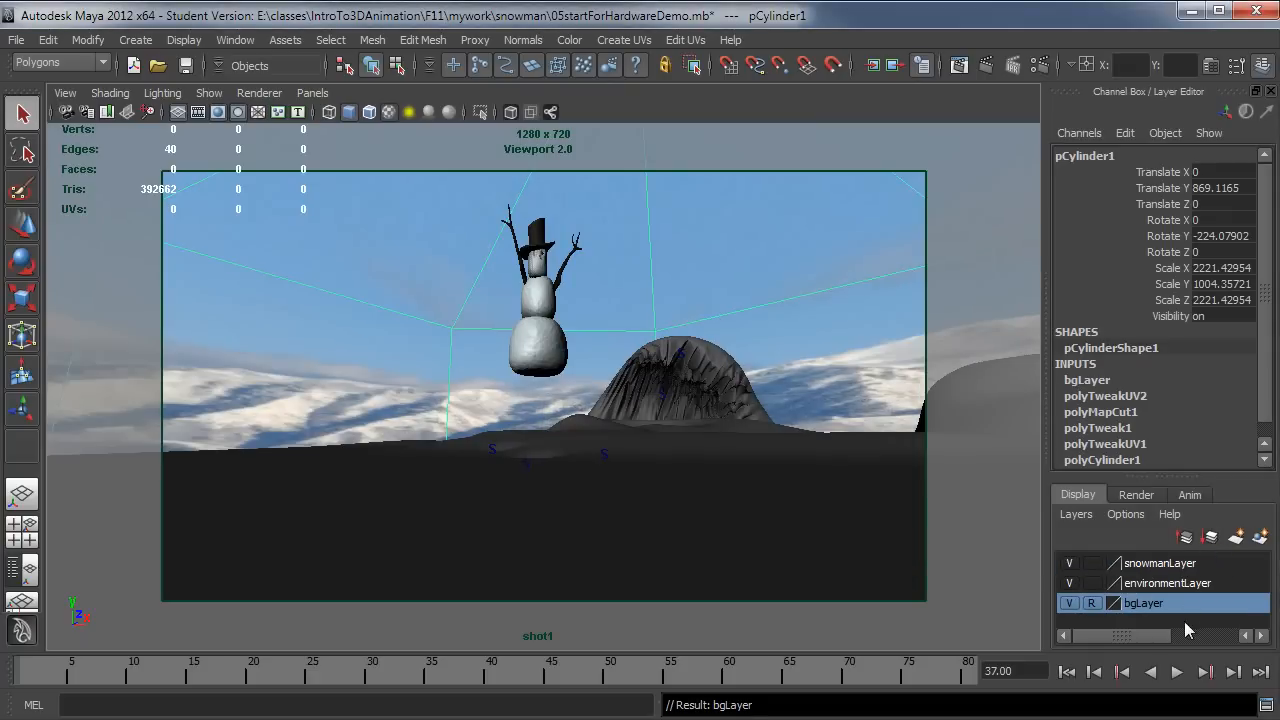
pyautogui.click(781, 455)
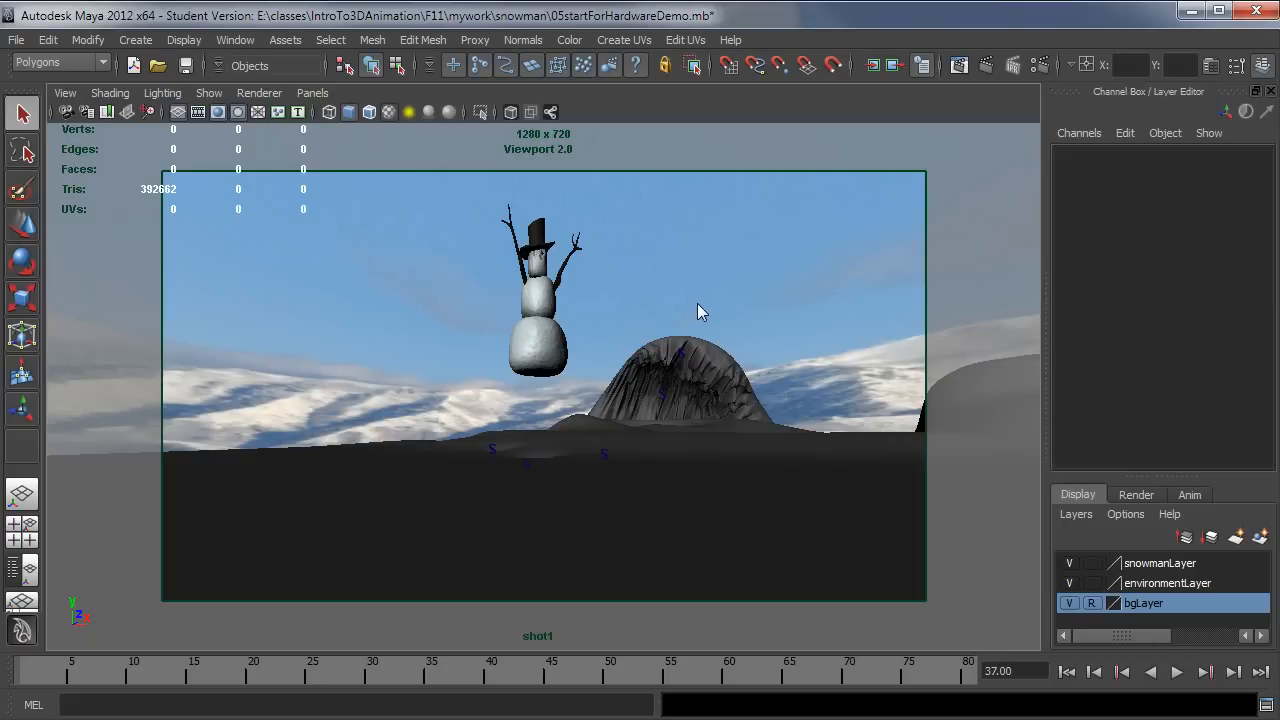
# Assign an existing, lighter material to the ground surface nurbsPlane1 and clear the selection
pyautogui.click(744, 430)
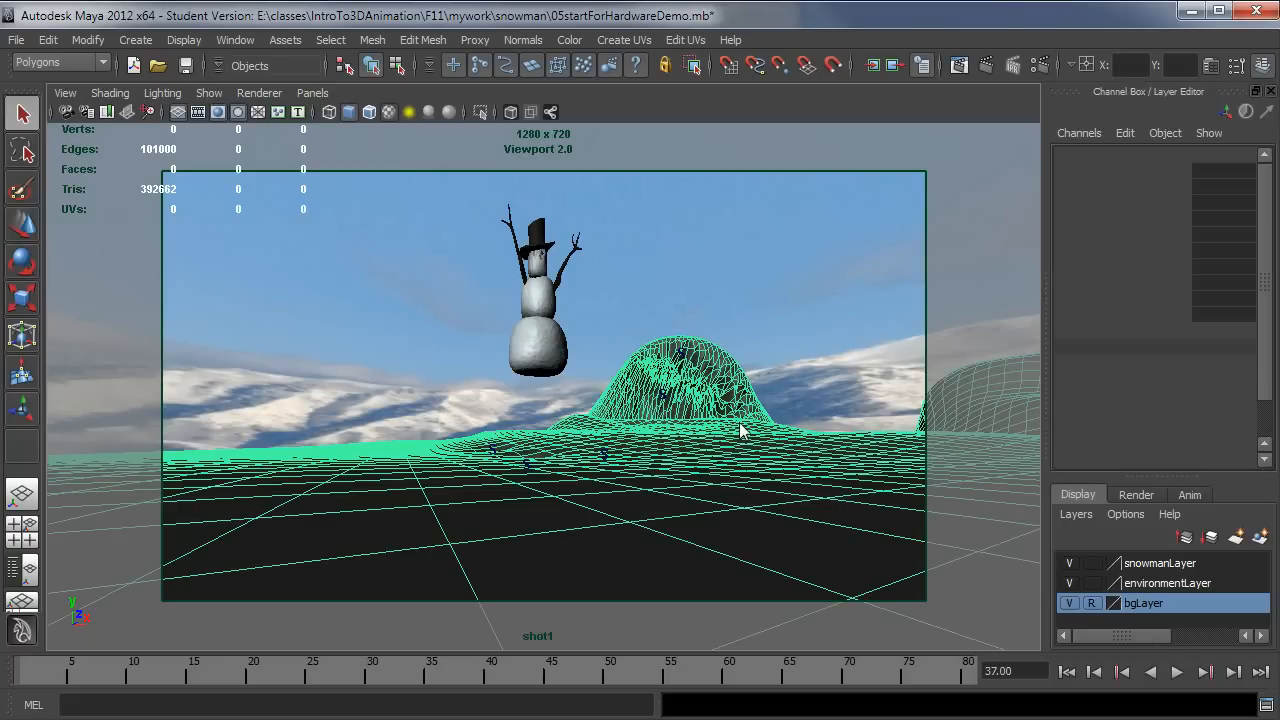
pyautogui.click(722, 468)
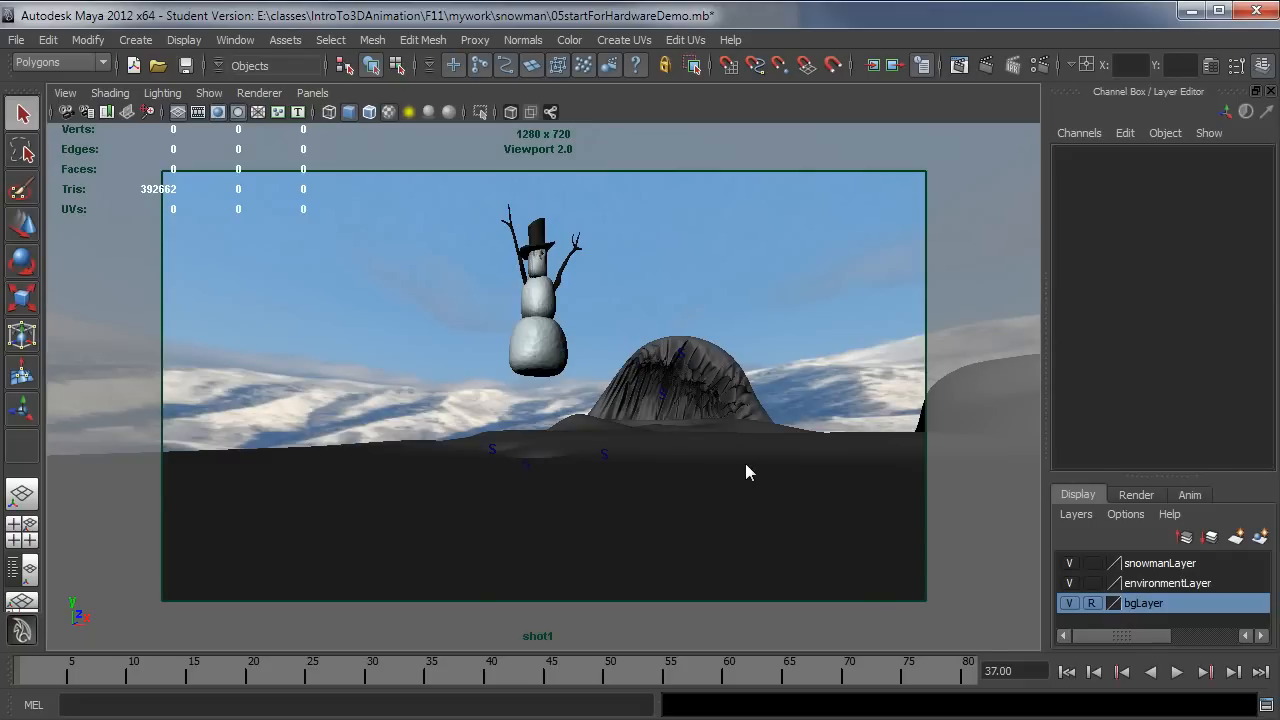
pyautogui.click(745, 463)
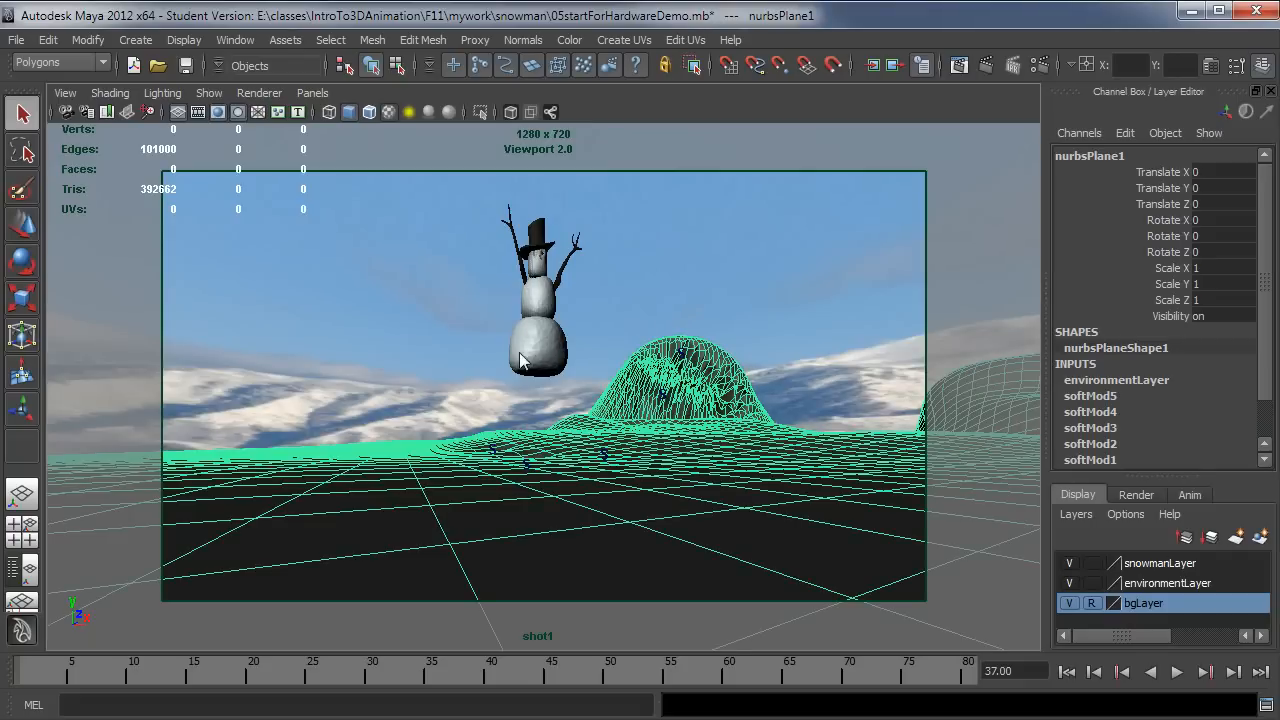
pyautogui.rightClick(676, 428)
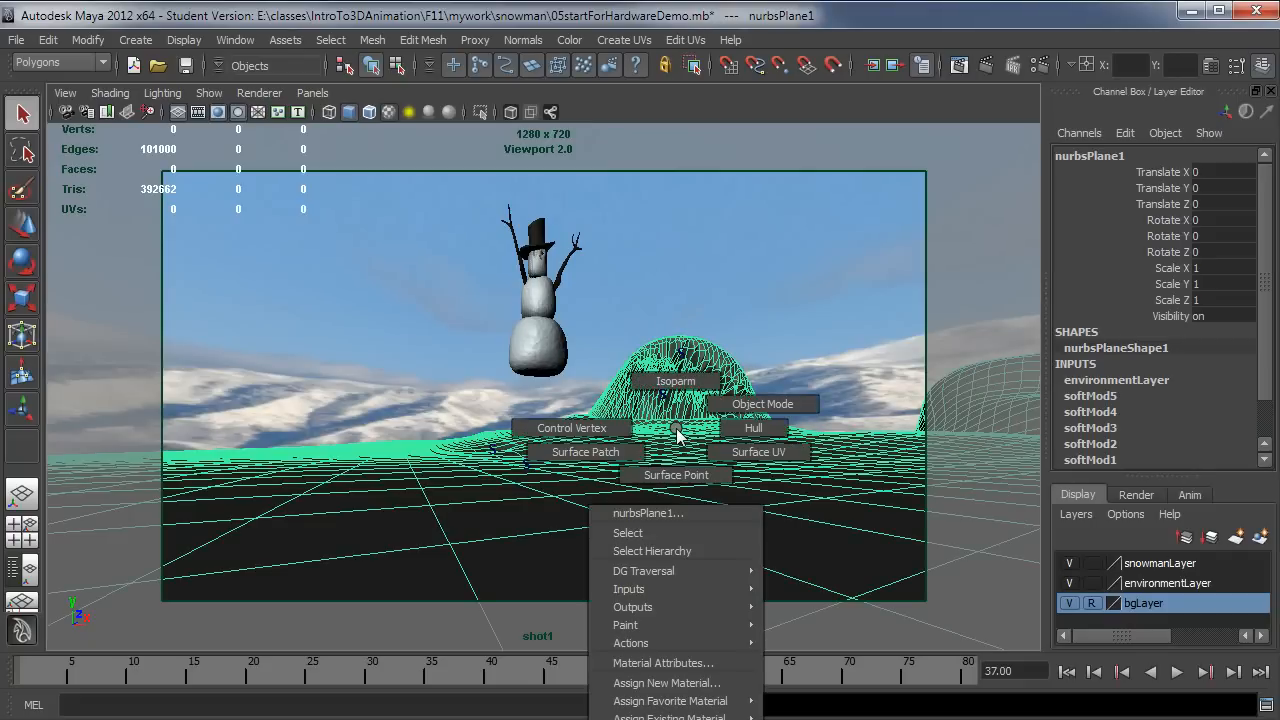
pyautogui.moveTo(675, 340); pyautogui.dragTo(874, 676, button='right')
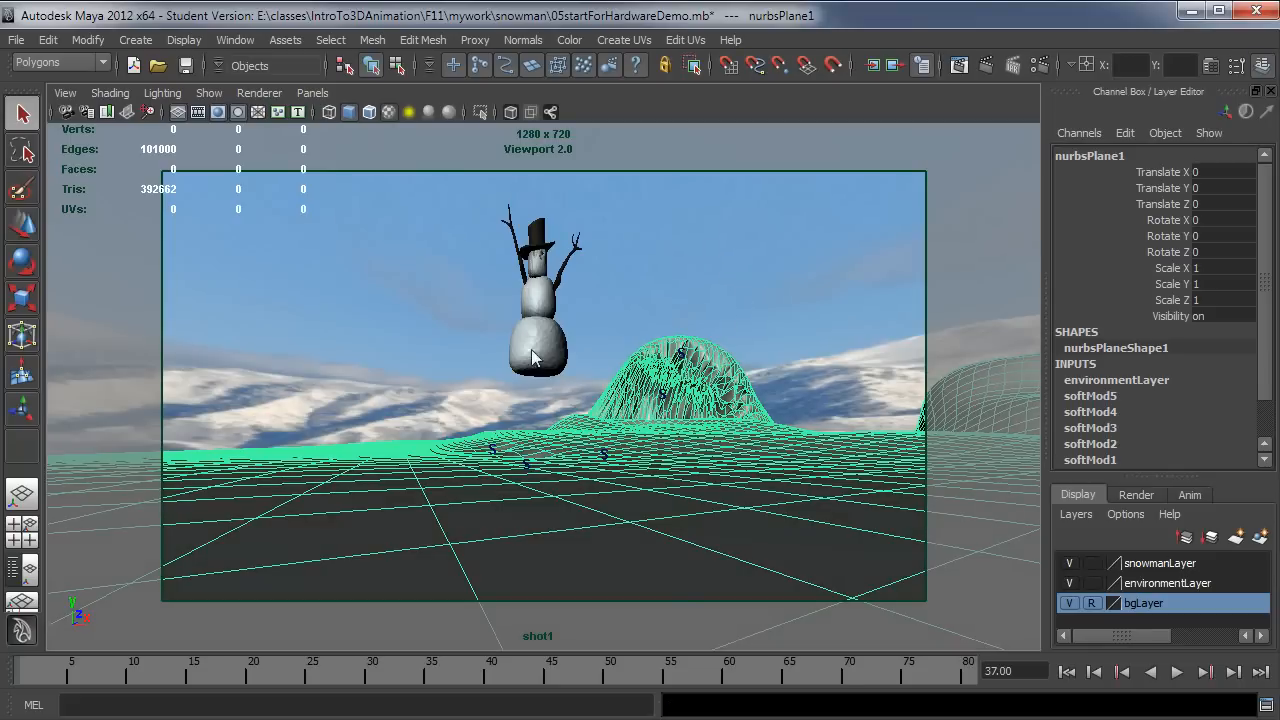
pyautogui.click(537, 388)
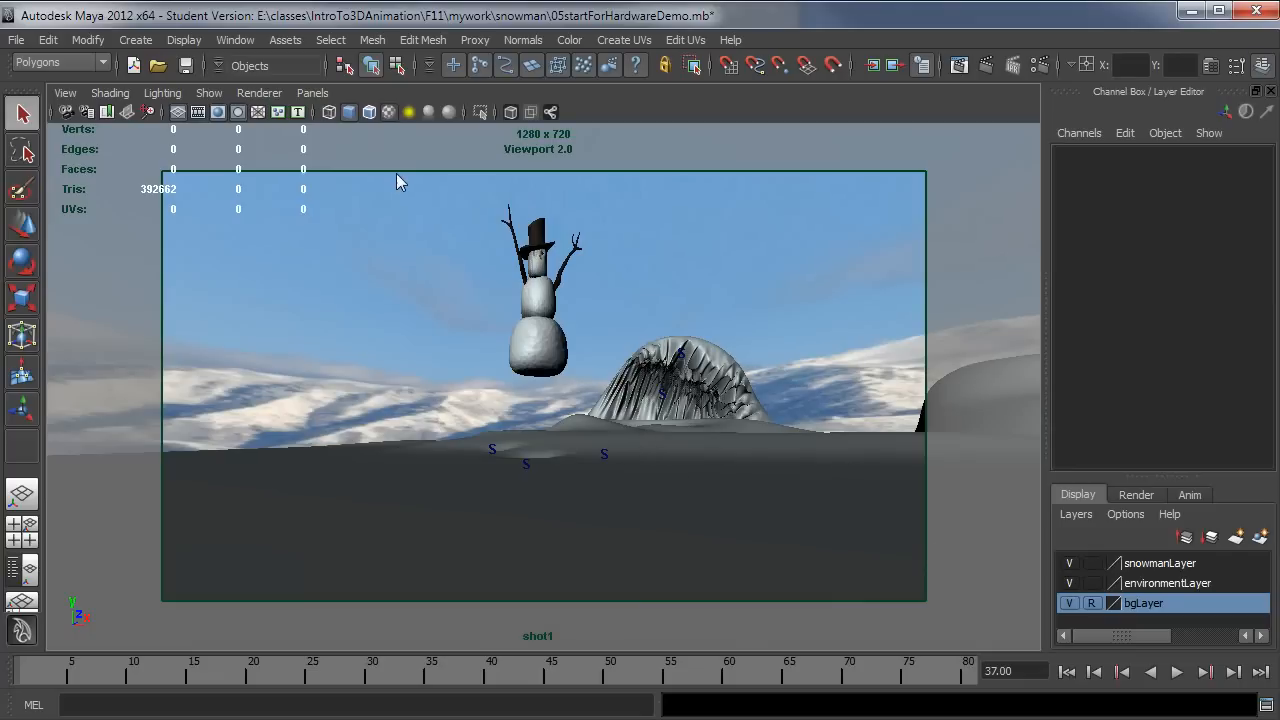
# Create a directional light and place it in the sky above the hill, at about X -315, Y 23, Z 342
pyautogui.click(135, 42)
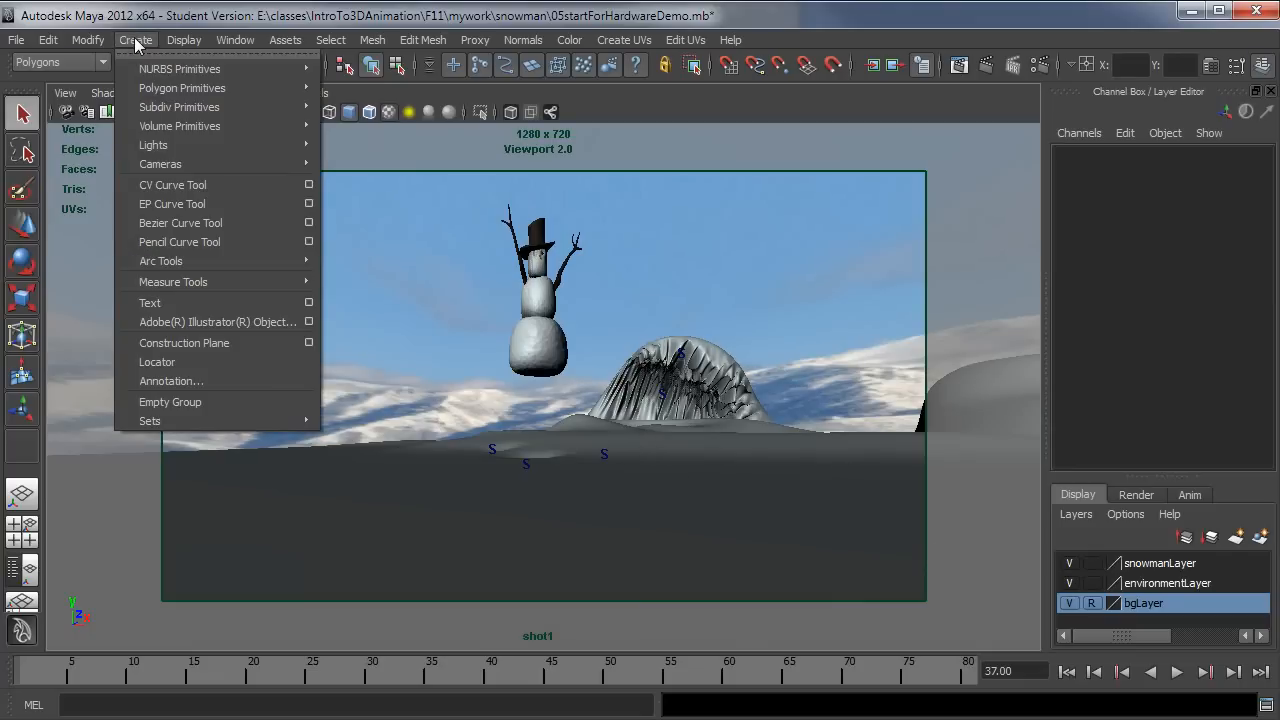
pyautogui.moveTo(210, 145)
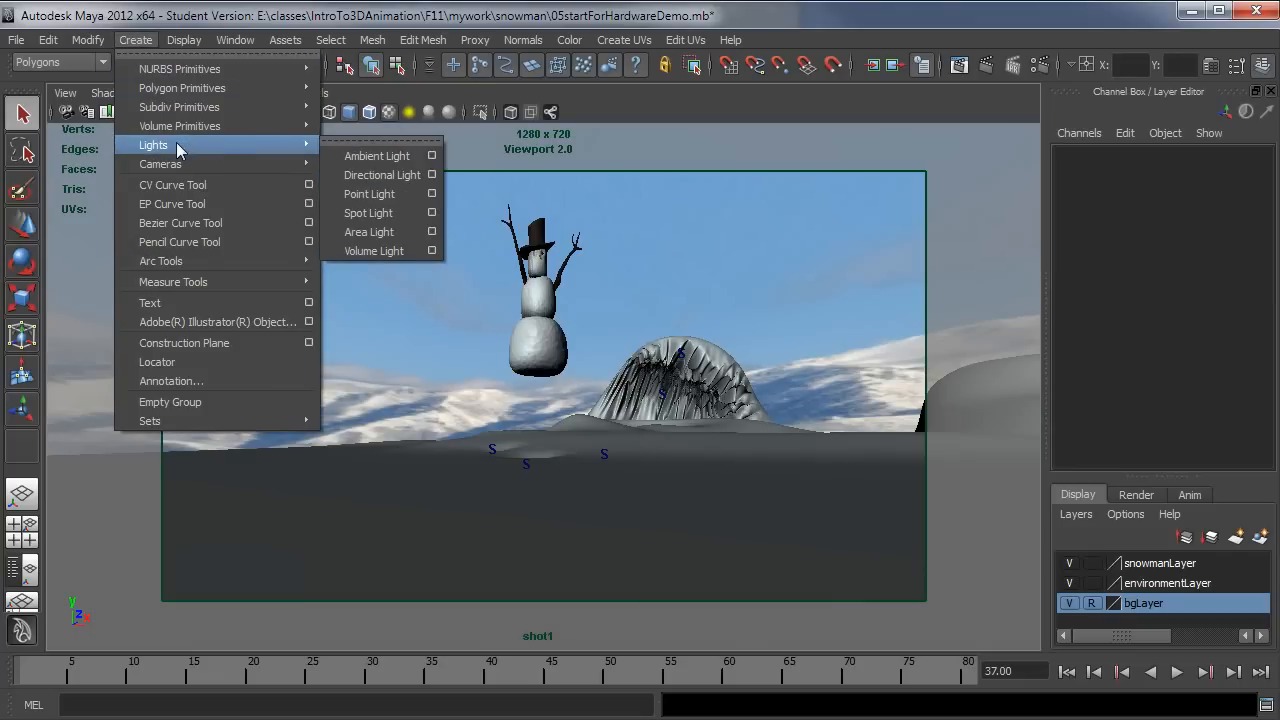
pyautogui.click(394, 175)
pyautogui.press('w')
pyautogui.press('v')
pyautogui.moveTo(666, 448); pyautogui.dragTo(779, 260)
# Try tilting the directional light about X, undo that rotation, and set the viewport lighting to Use All Lights
pyautogui.press('e')
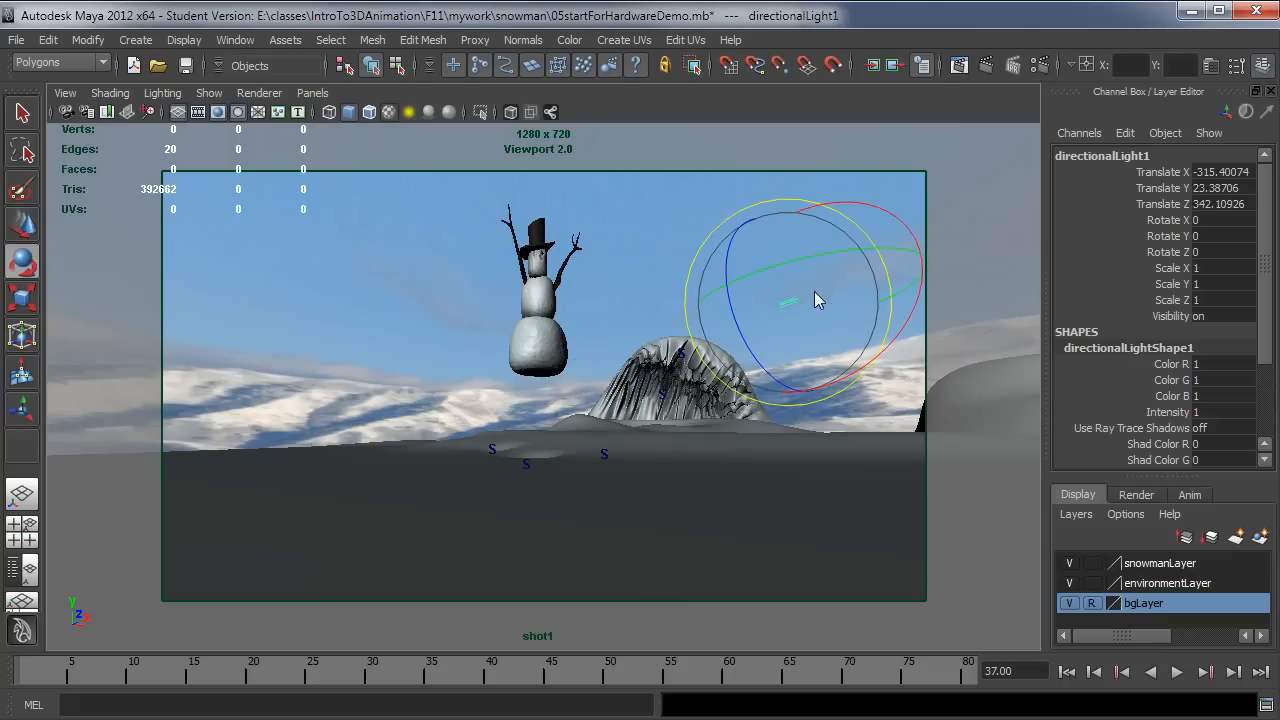
pyautogui.moveTo(919, 307)
pyautogui.mouseDown()
pyautogui.moveTo(920, 277)
pyautogui.moveTo(898, 302)
pyautogui.mouseUp()
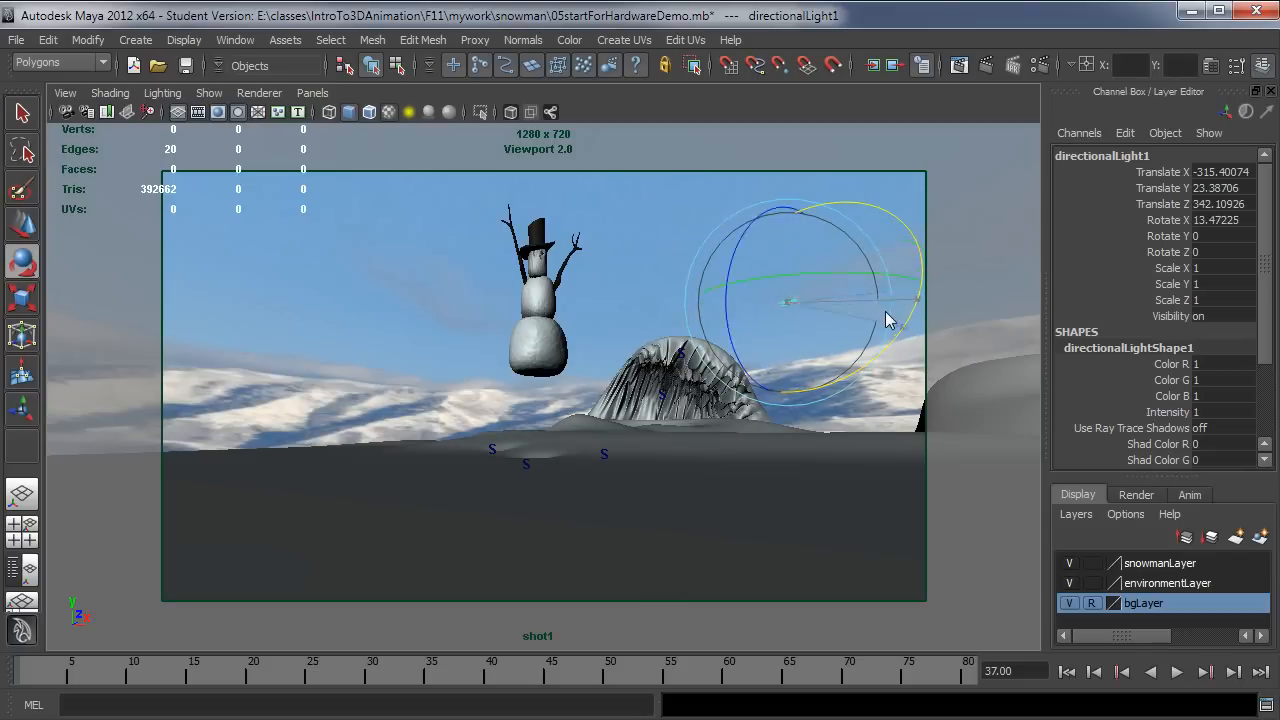
pyautogui.hotkey('ctrl', 'z')
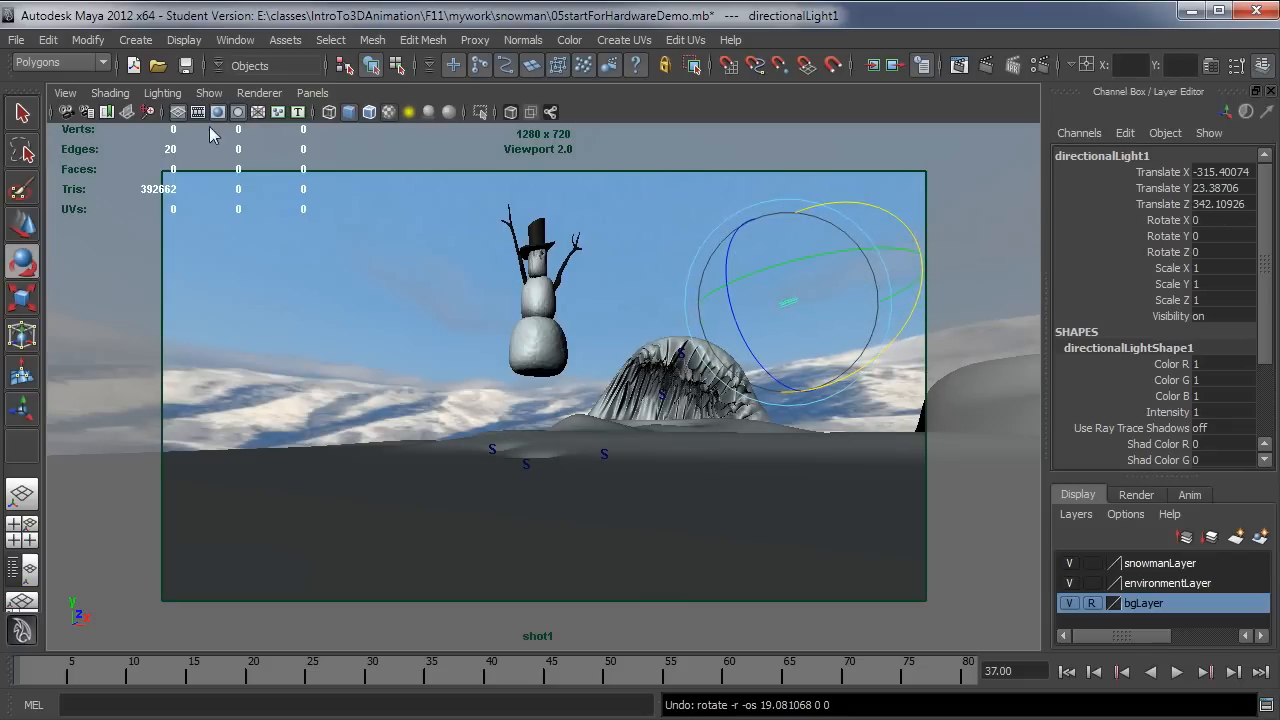
pyautogui.click(174, 95)
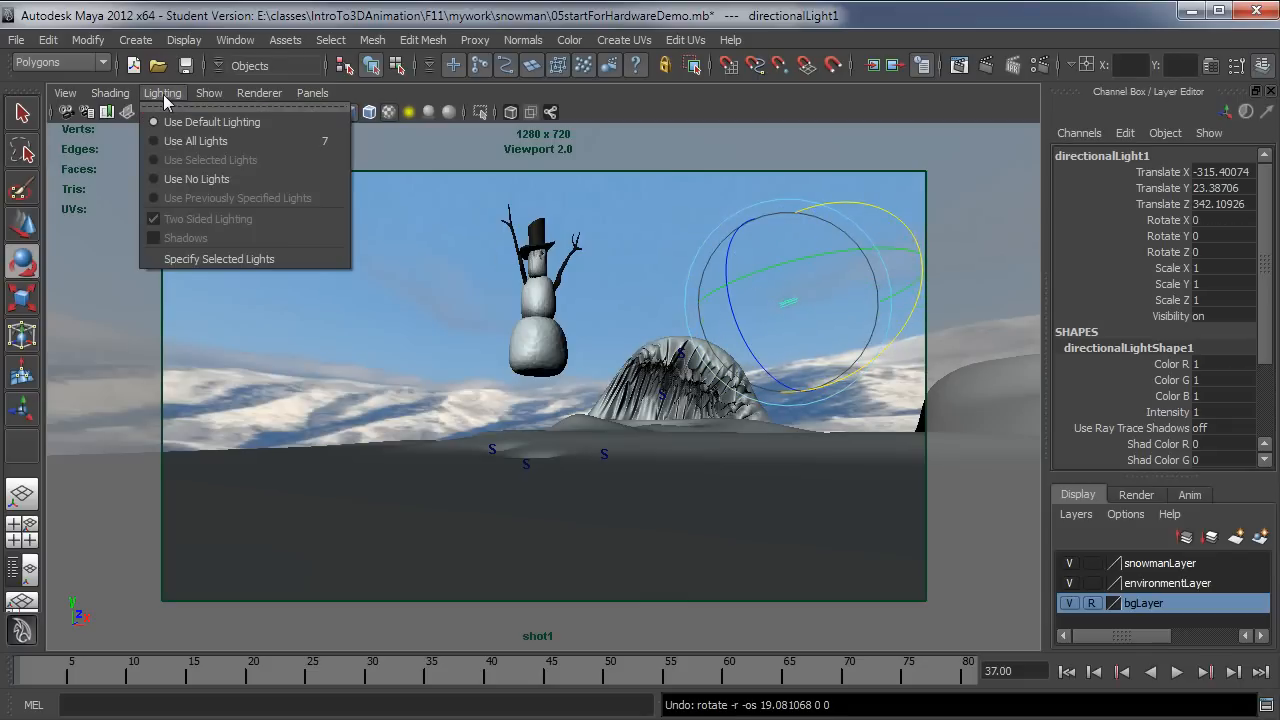
pyautogui.click(193, 140)
# Rotate the directional light to about -34.3° in X, 24.1° in Y and -0.6° in Z to light the snowman and ground
pyautogui.moveTo(913, 317); pyautogui.dragTo(871, 287)
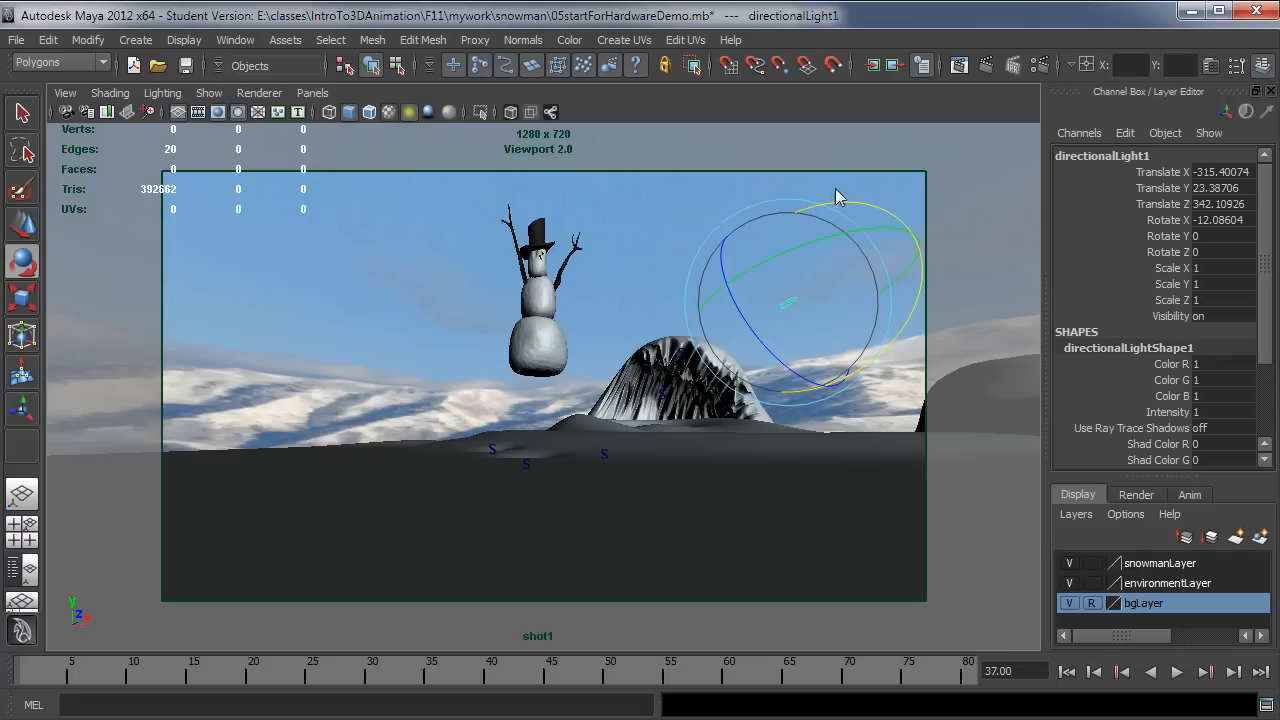
pyautogui.moveTo(794, 255)
pyautogui.mouseDown()
pyautogui.moveTo(845, 256)
pyautogui.moveTo(835, 246)
pyautogui.moveTo(775, 266)
pyautogui.moveTo(860, 249)
pyautogui.moveTo(836, 260)
pyautogui.mouseUp()
pyautogui.moveTo(901, 357); pyautogui.dragTo(895, 294)
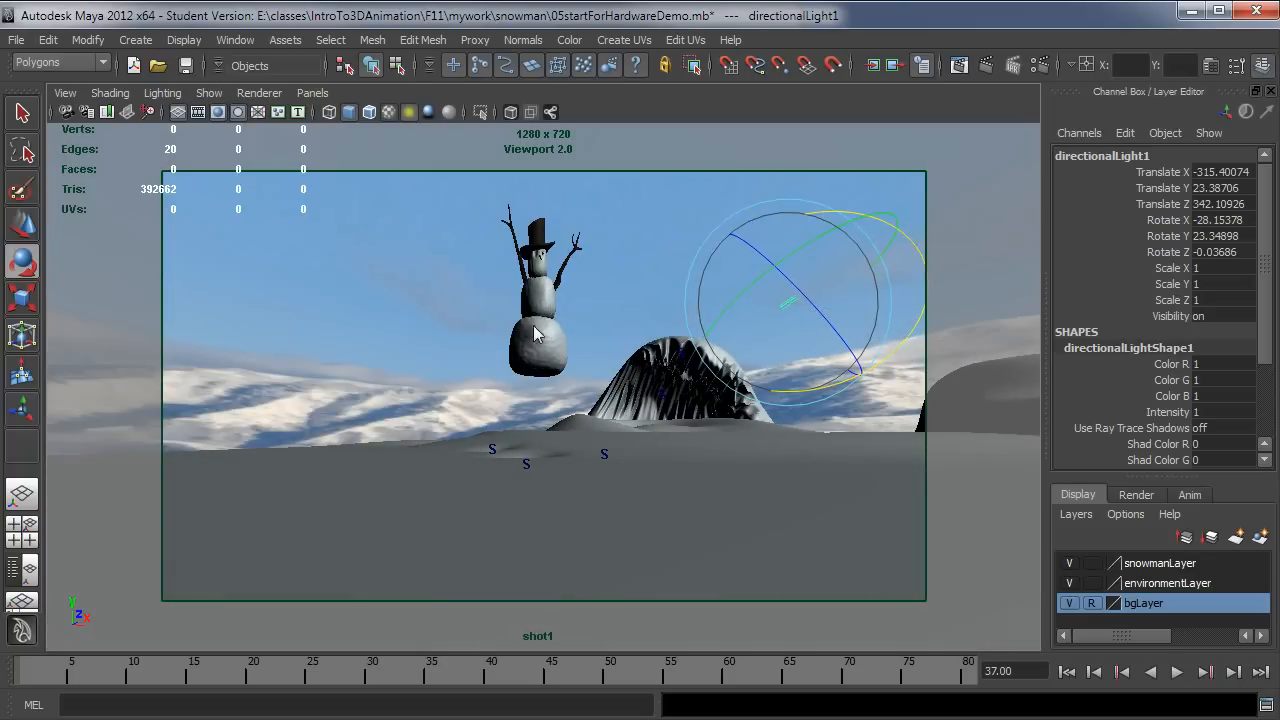
pyautogui.moveTo(841, 393); pyautogui.dragTo(850, 381)
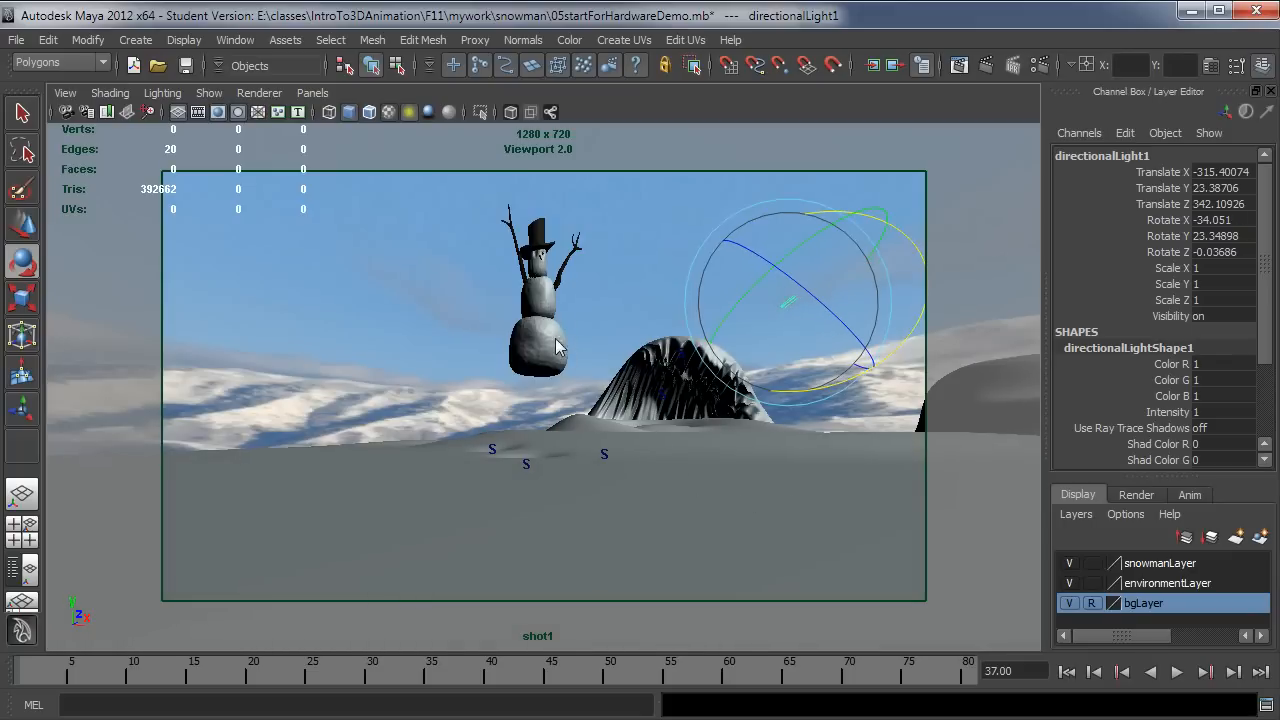
pyautogui.moveTo(735, 304); pyautogui.dragTo(700, 310)
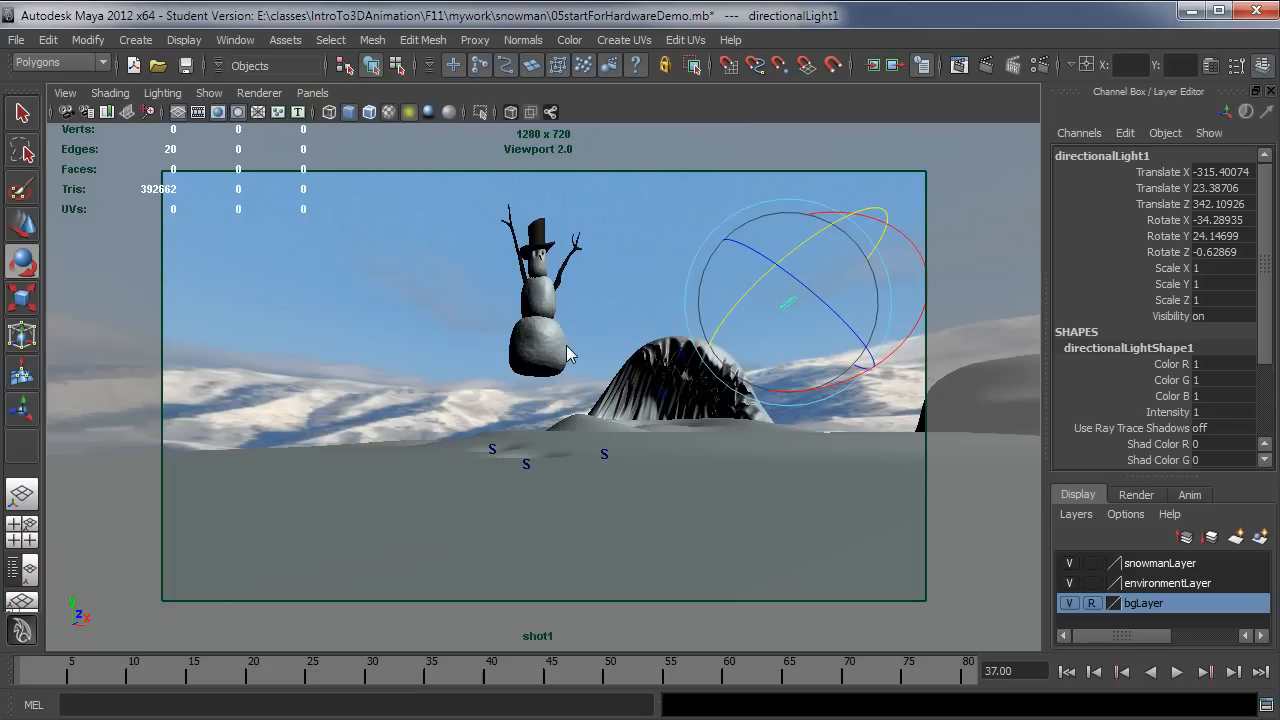
# Rename the directional light as keyLight and open its attributes
pyautogui.doubleClick(1085, 158)
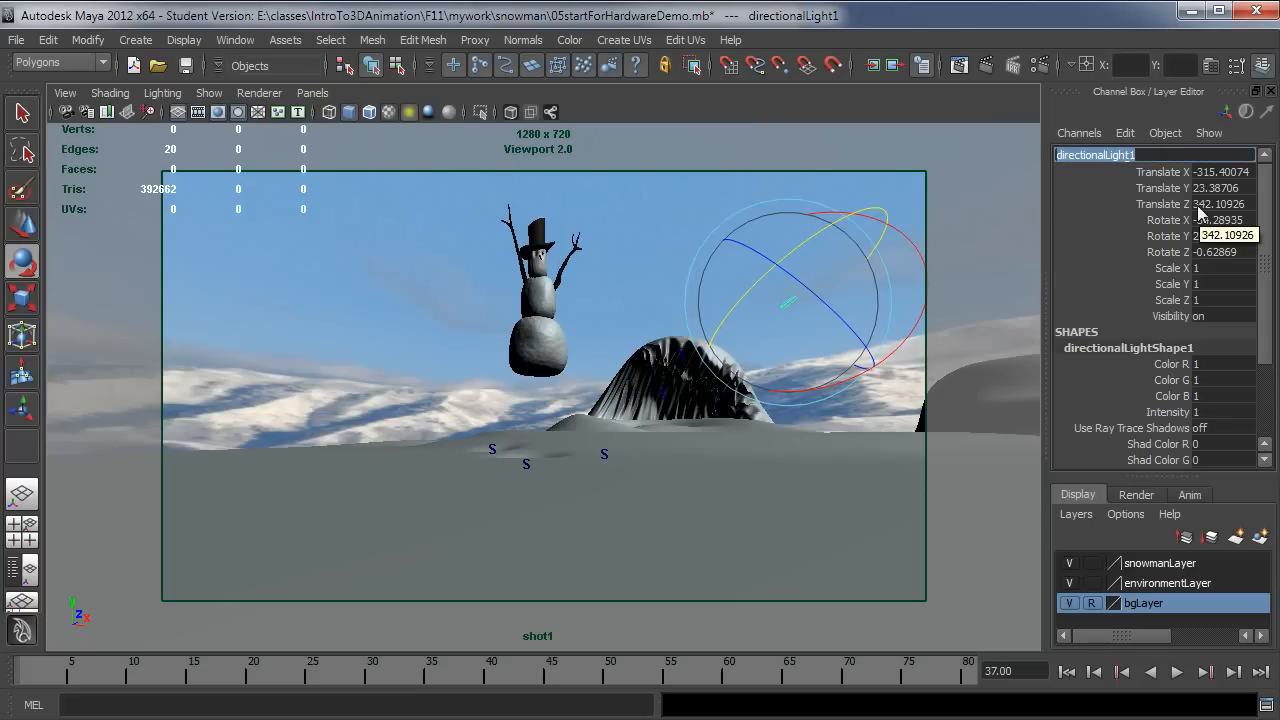
pyautogui.write('keyLight')
pyautogui.press('Return')
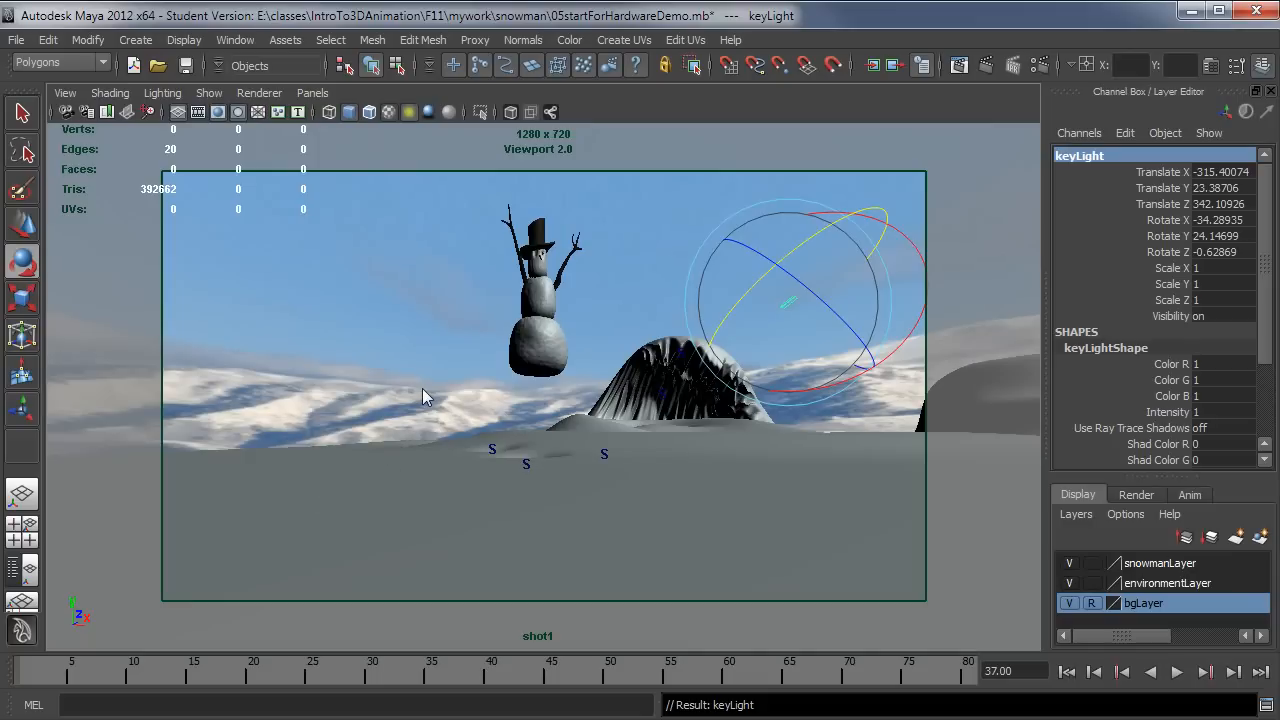
pyautogui.hotkey('ctrl', 'a')
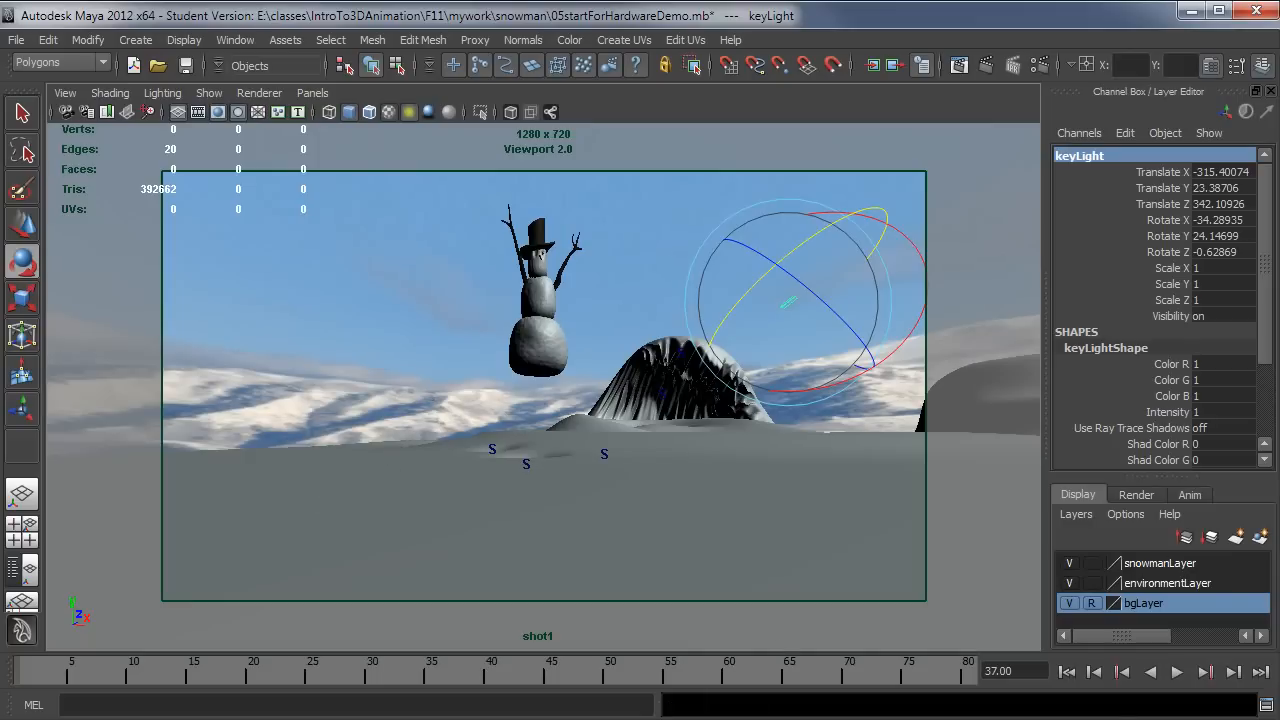
# Set keyLight's colour to a warm off-white sampled from the background mountains' snow, RGB about 0.957, 0.925, 0.859, and close its attributes
pyautogui.moveTo(848, 424); pyautogui.dragTo(807, 112)
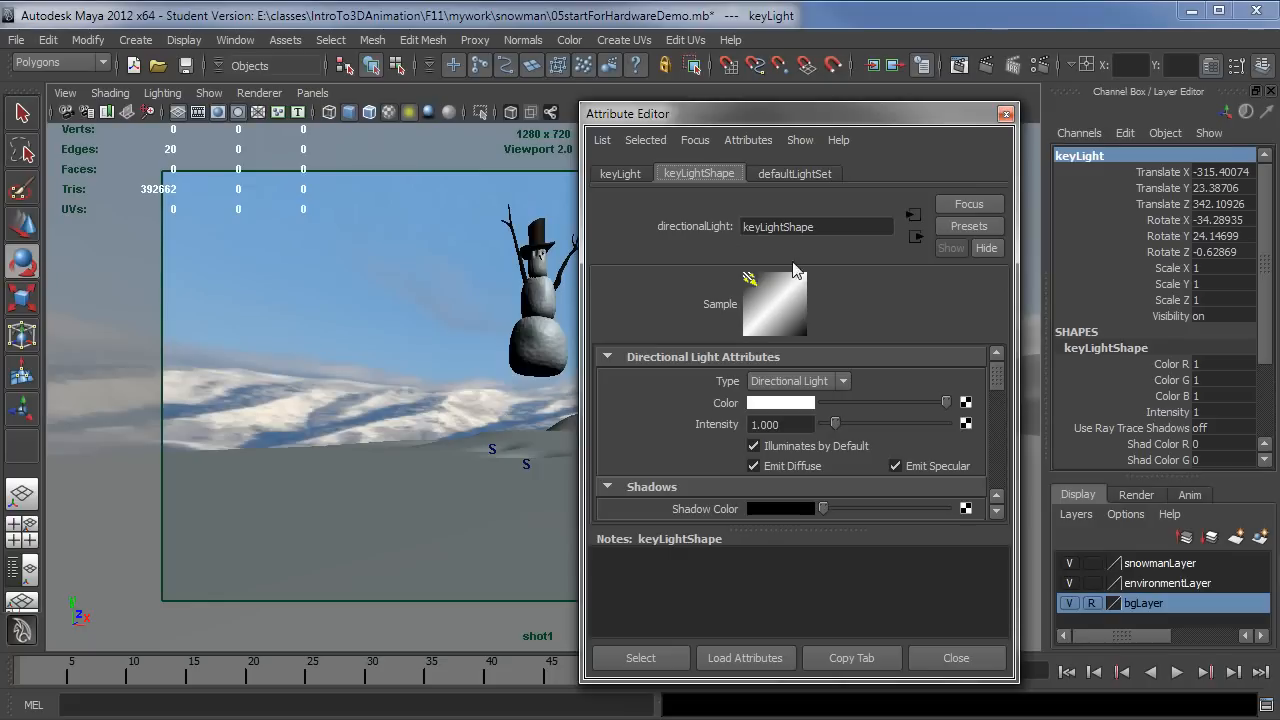
pyautogui.click(791, 402)
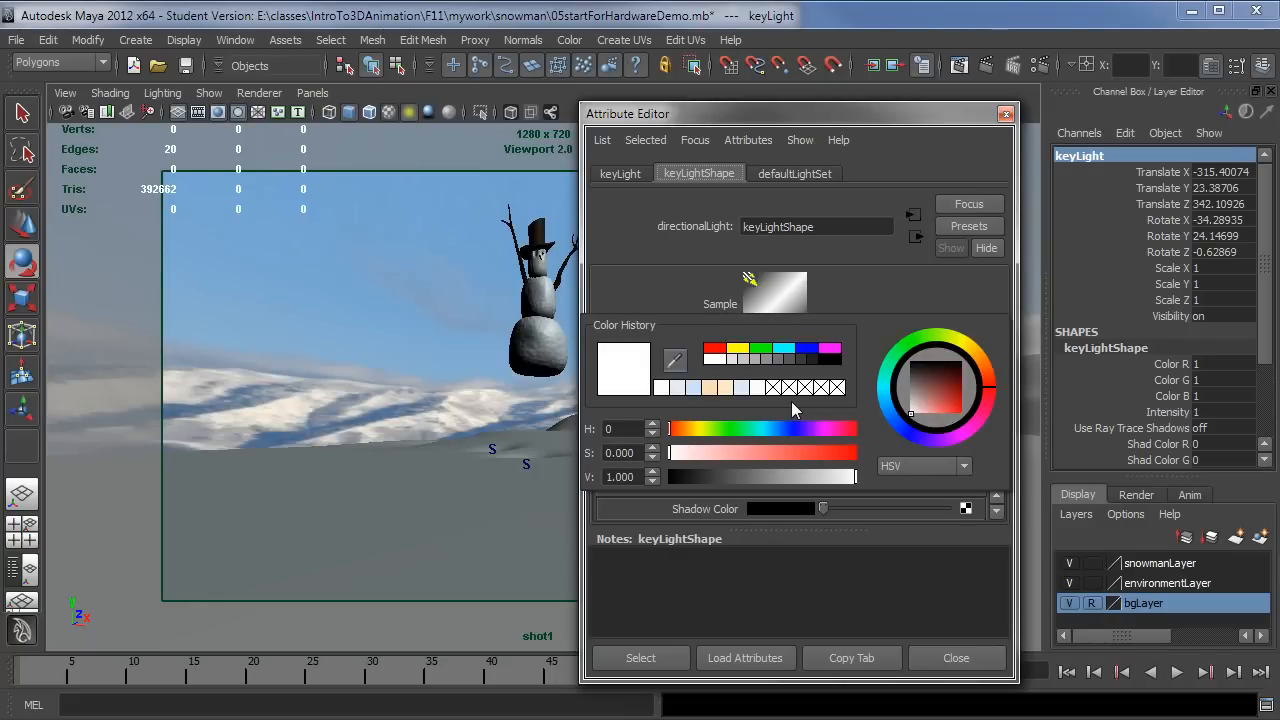
pyautogui.click(665, 364)
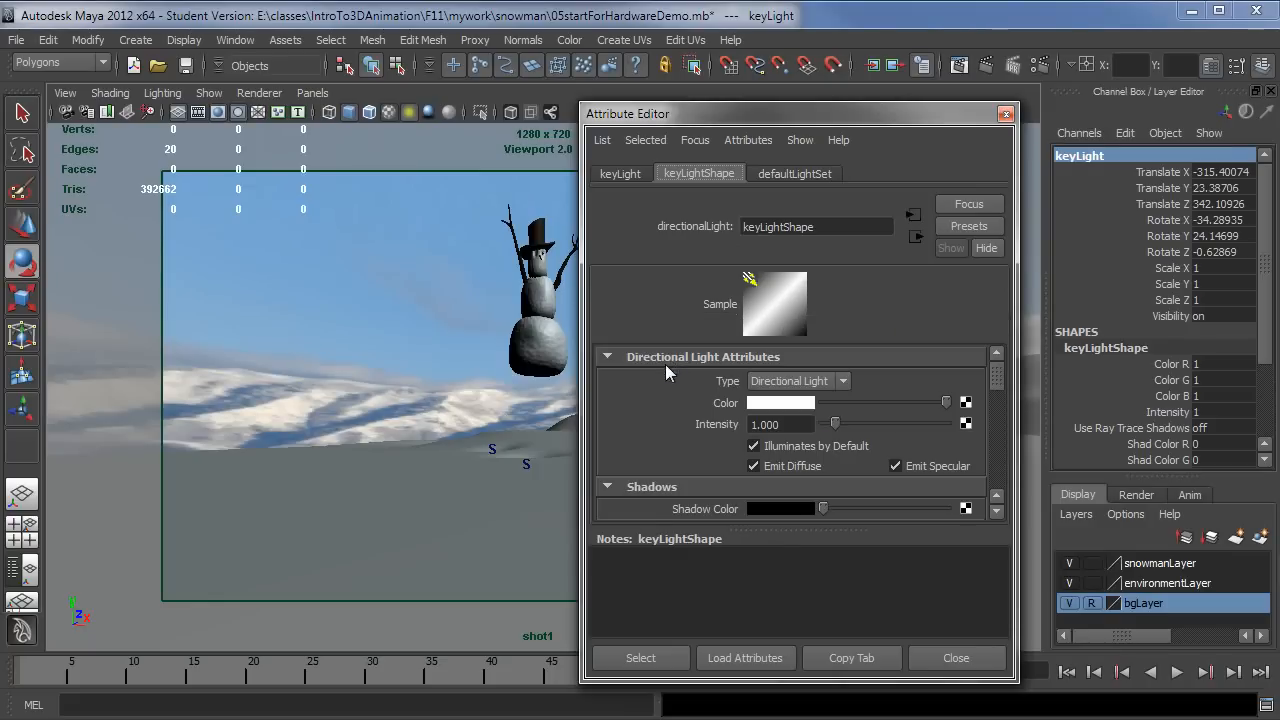
pyautogui.click(290, 402)
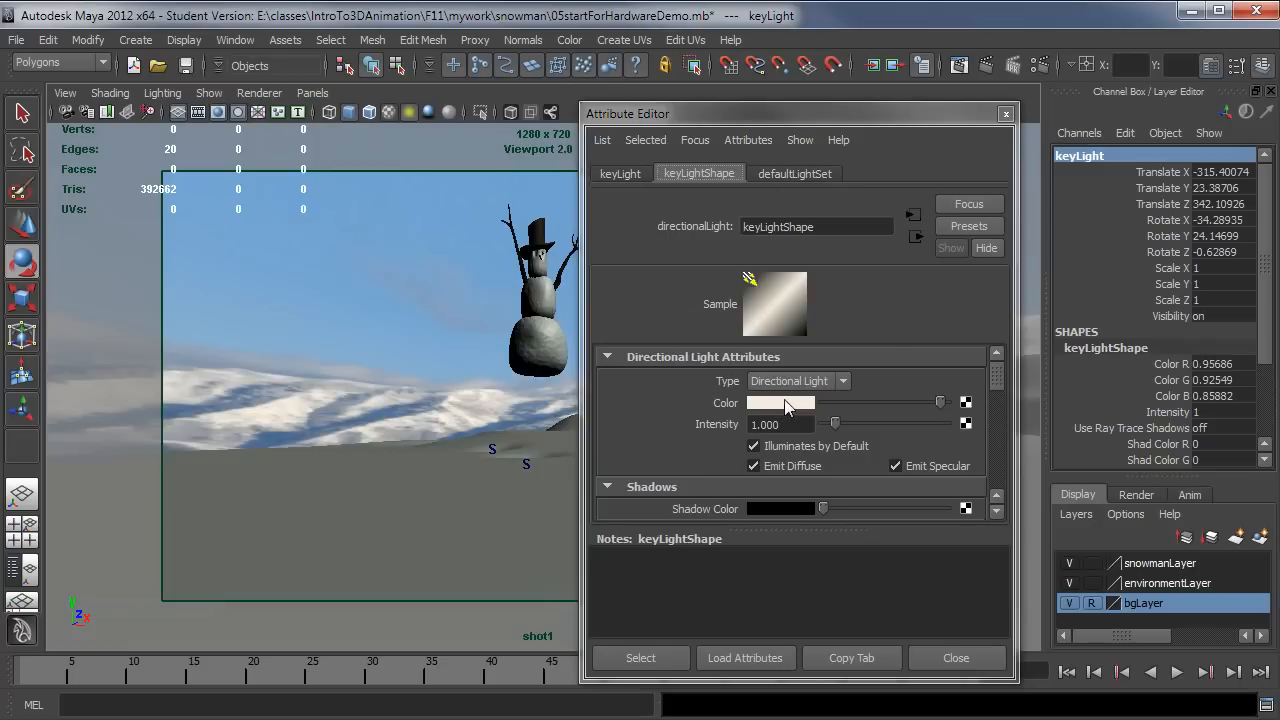
pyautogui.click(1007, 113)
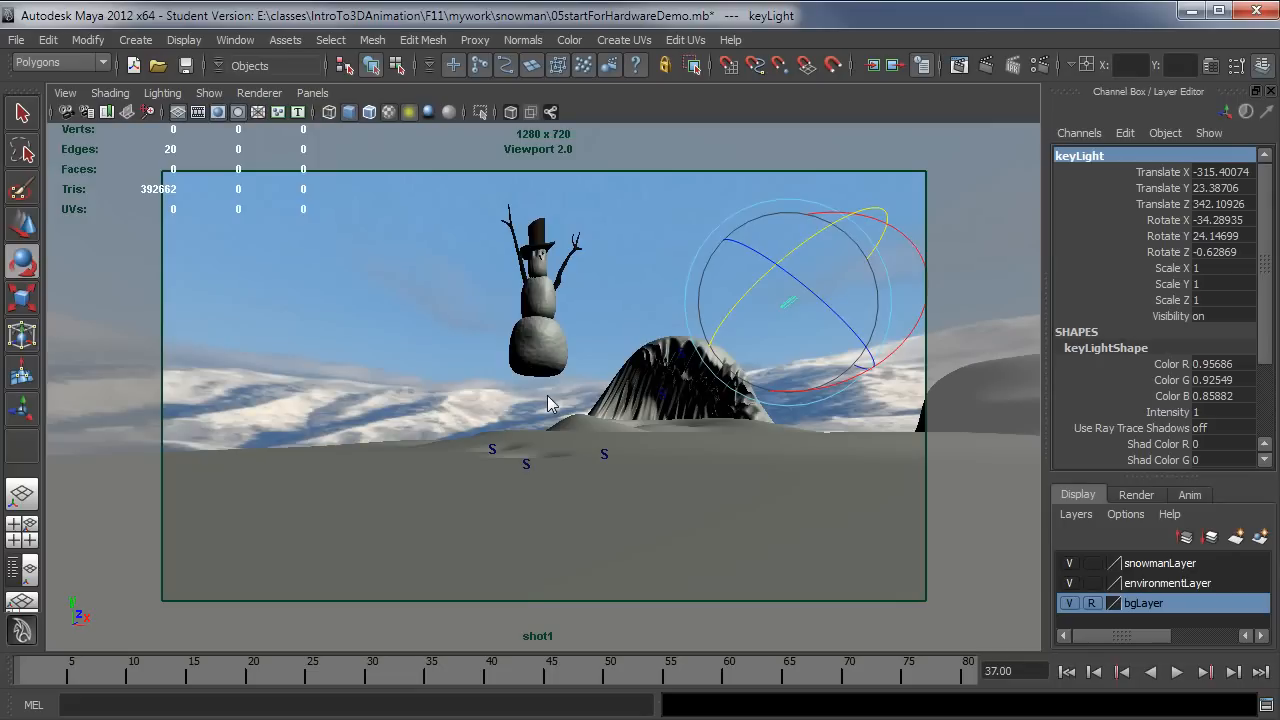
pyautogui.hotkey('ctrl', 'a')
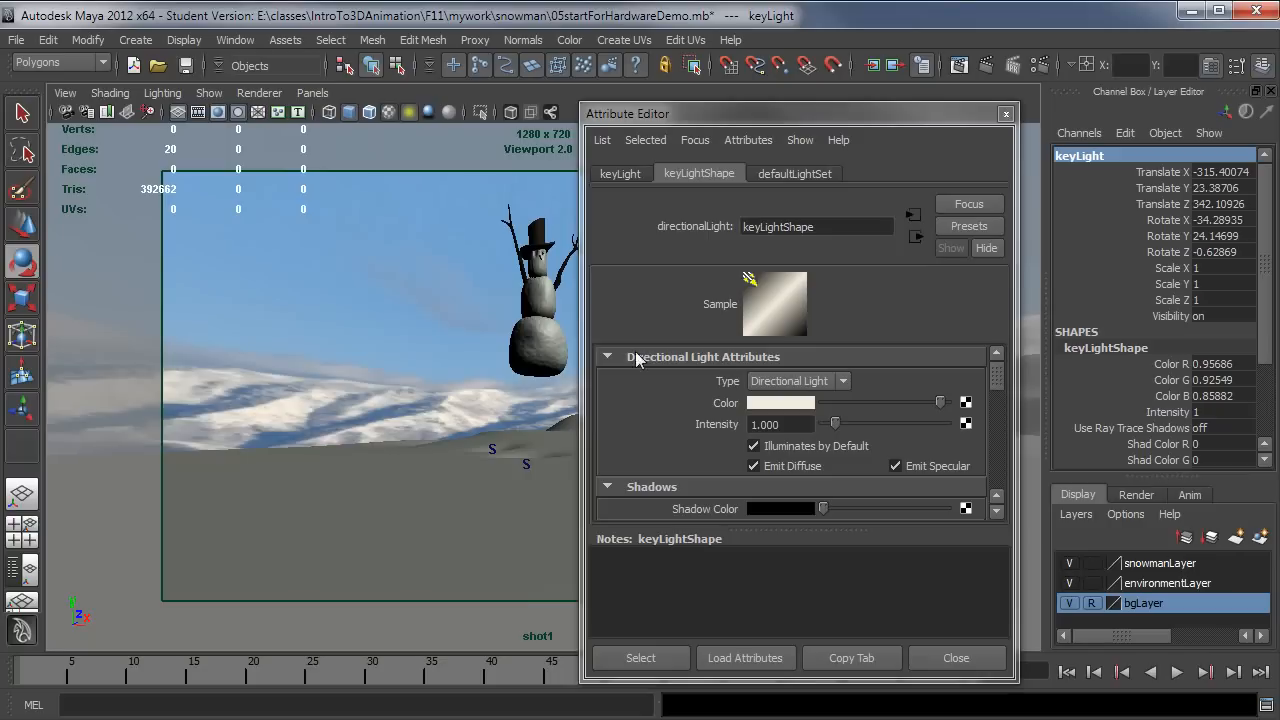
pyautogui.click(1006, 115)
# Open the attributes of startAnimation:snowMaterial from the Hypershade, and minimise the Hypershade
pyautogui.click(235, 40)
pyautogui.moveTo(330, 88)
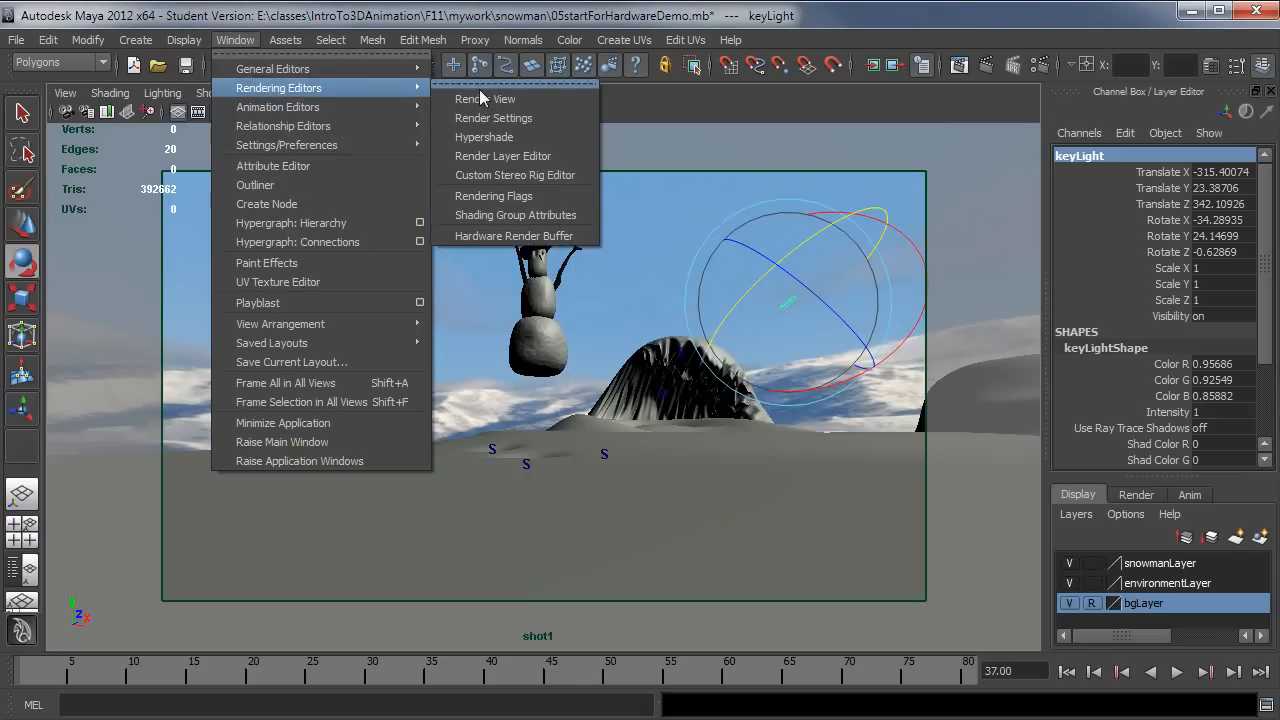
pyautogui.click(513, 136)
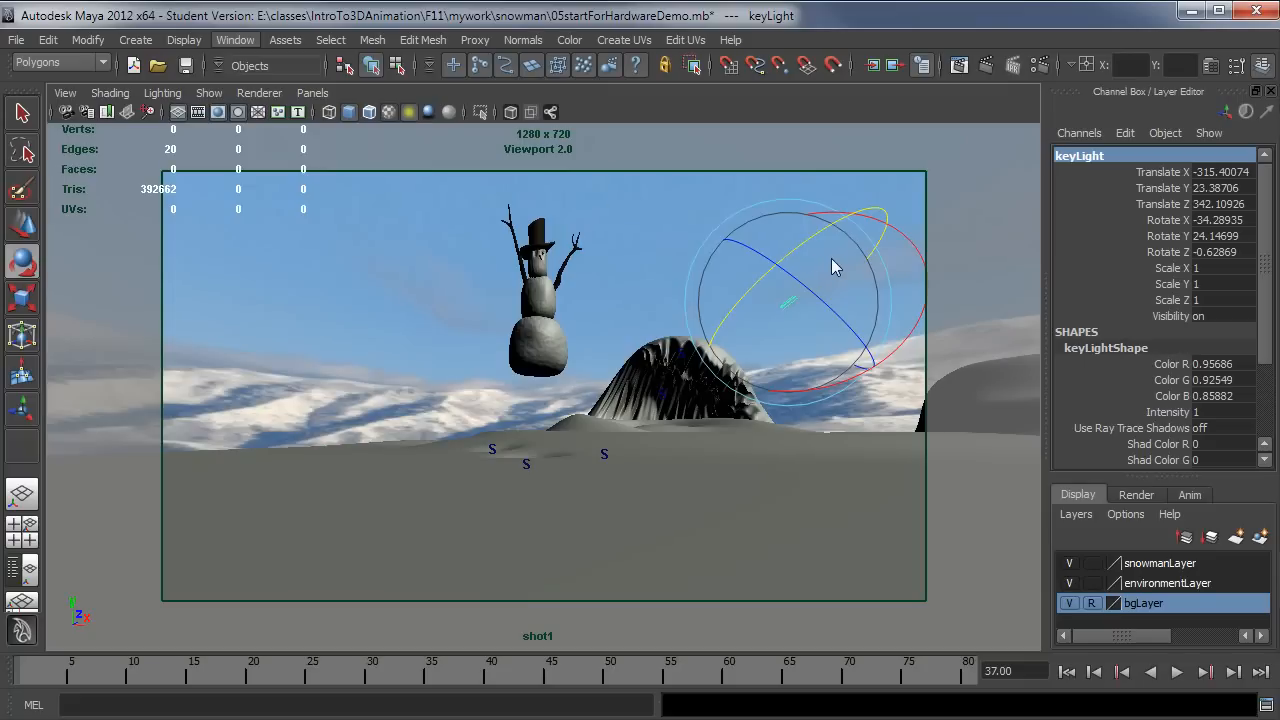
pyautogui.moveTo(638, 612); pyautogui.dragTo(672, 133)
pyautogui.doubleClick(757, 366)
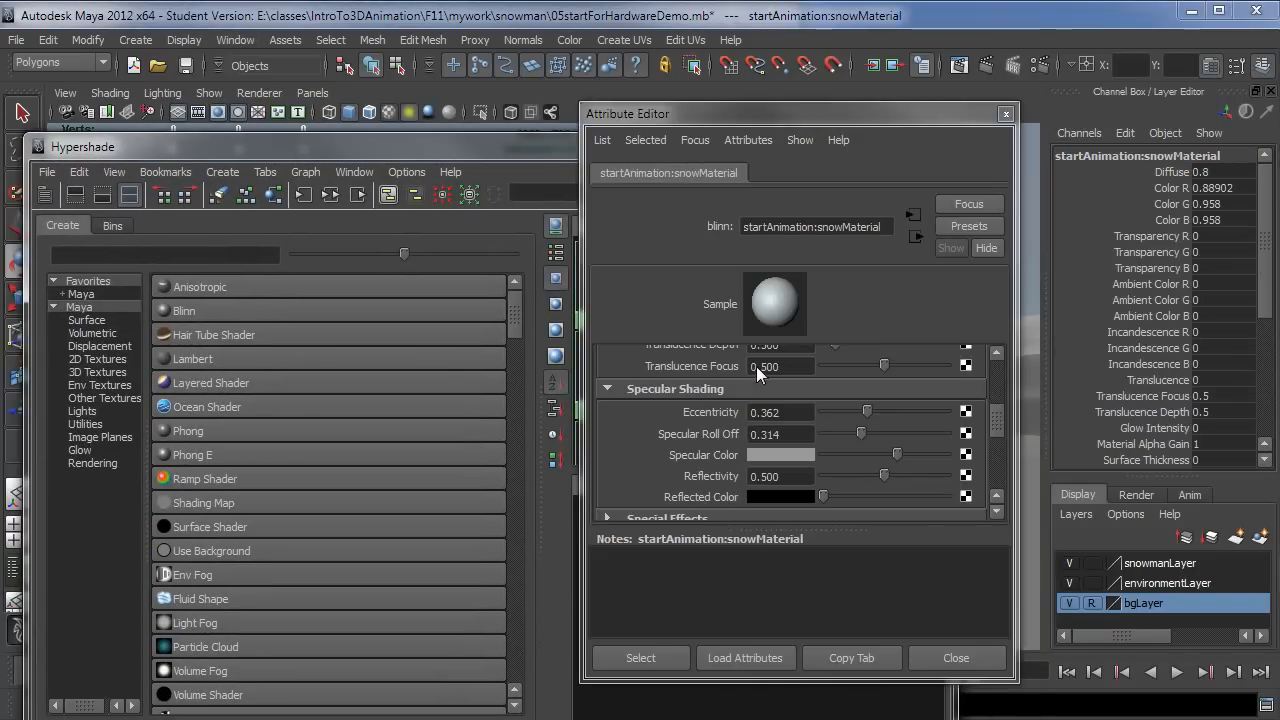
pyautogui.click(529, 145)
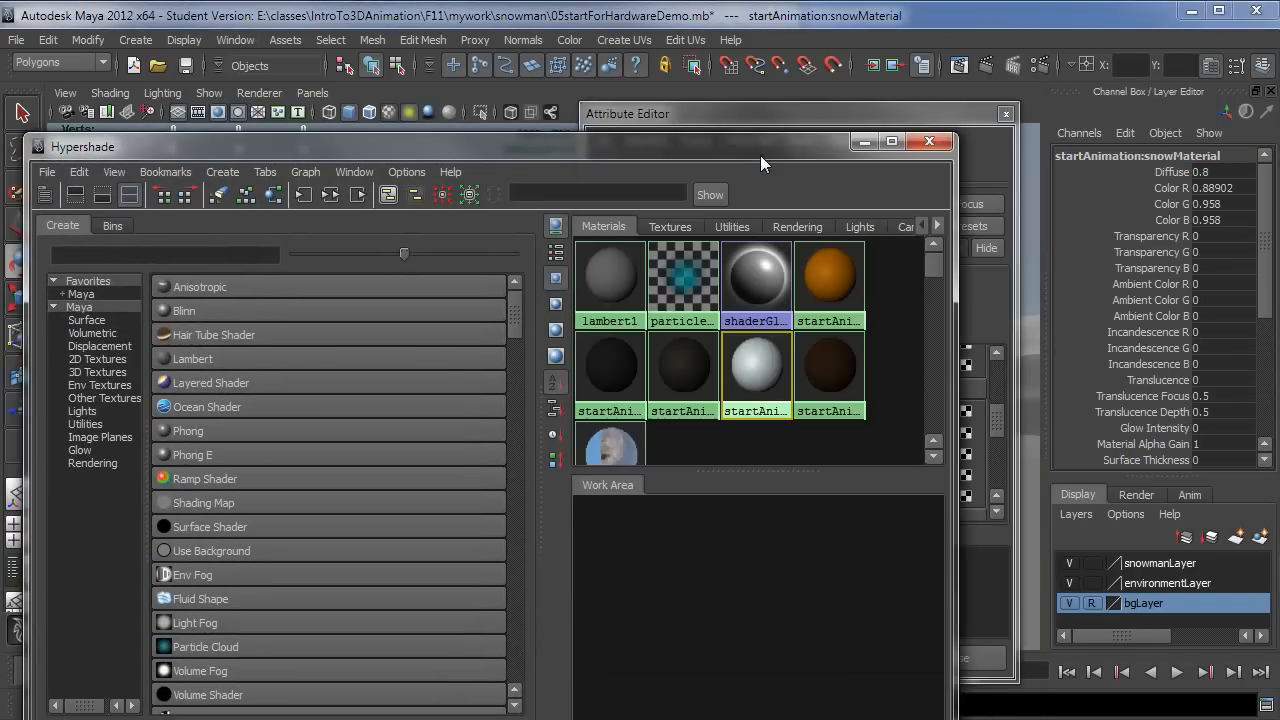
pyautogui.click(863, 142)
# Set the snow material's common colour attribute to pure white and close its attributes
pyautogui.moveTo(786, 118); pyautogui.dragTo(723, 140)
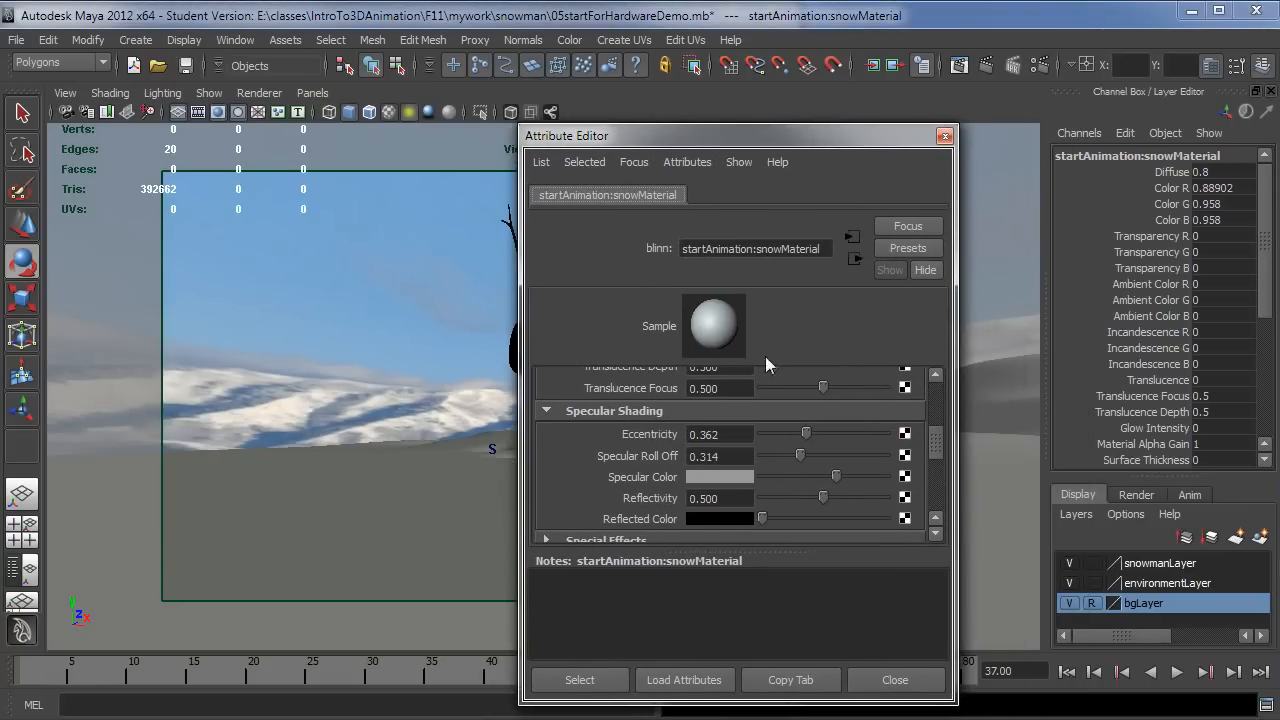
pyautogui.moveTo(937, 446); pyautogui.dragTo(918, 397)
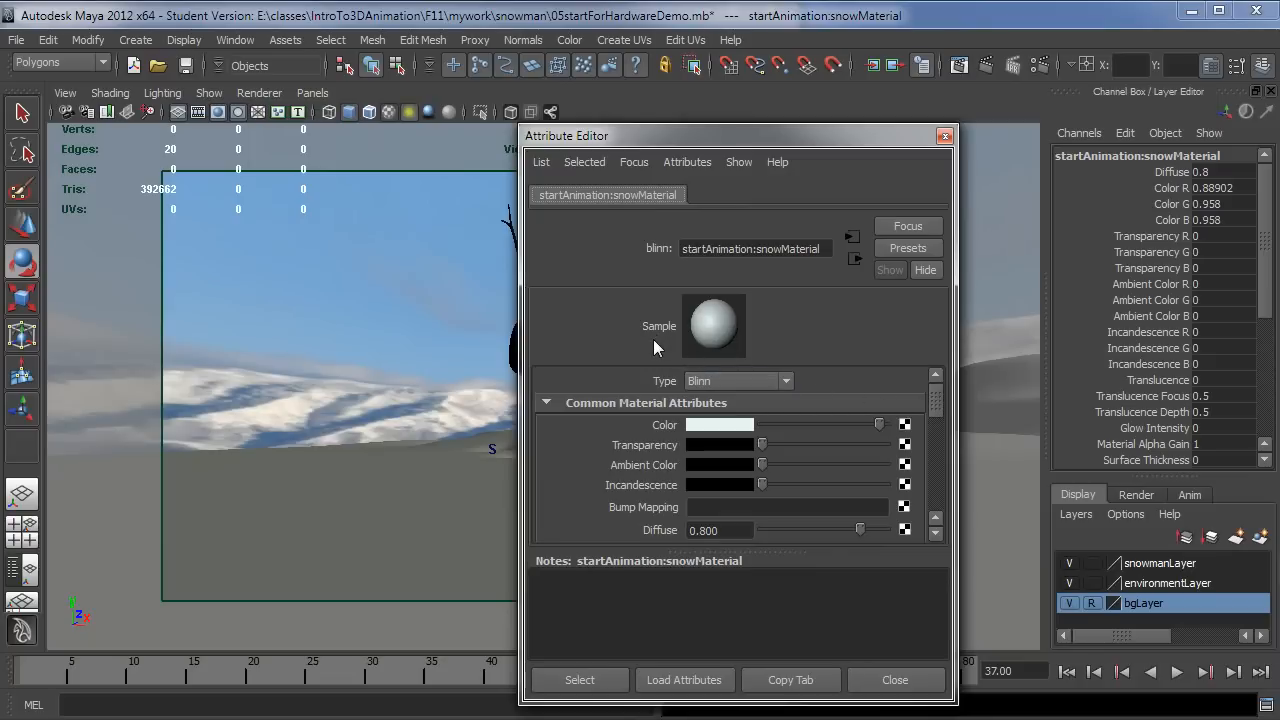
pyautogui.click(721, 428)
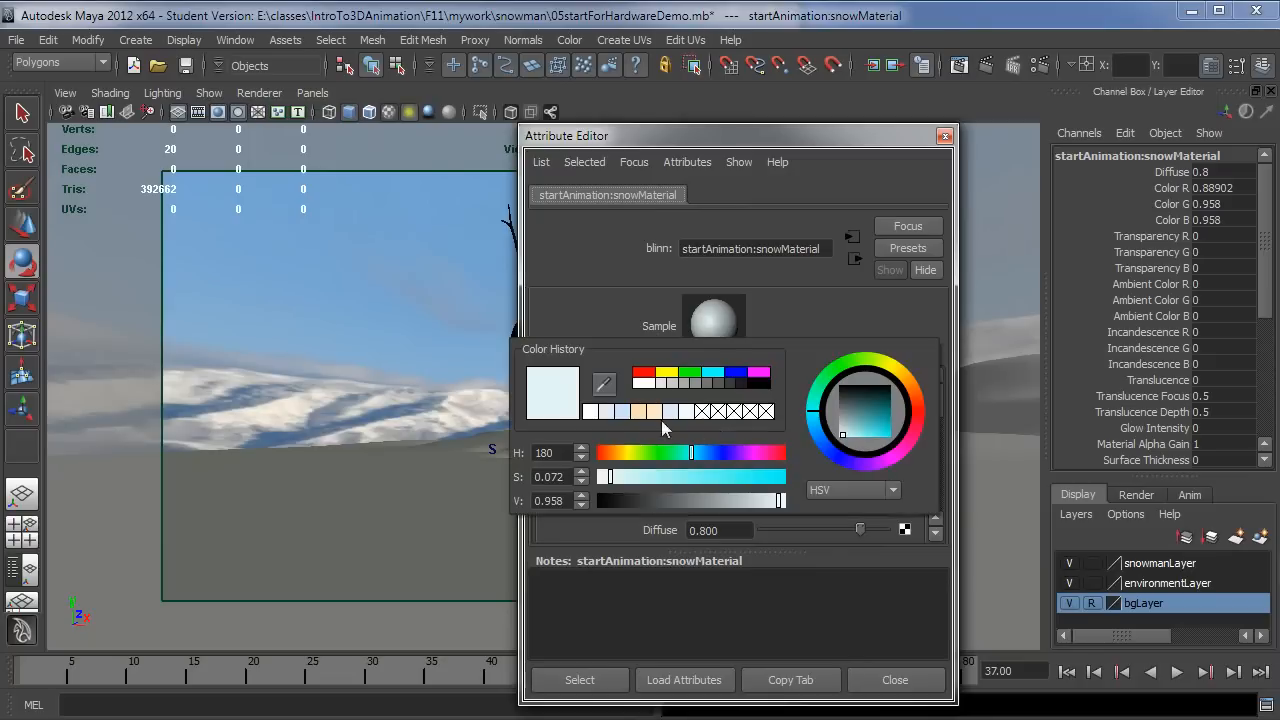
pyautogui.click(640, 383)
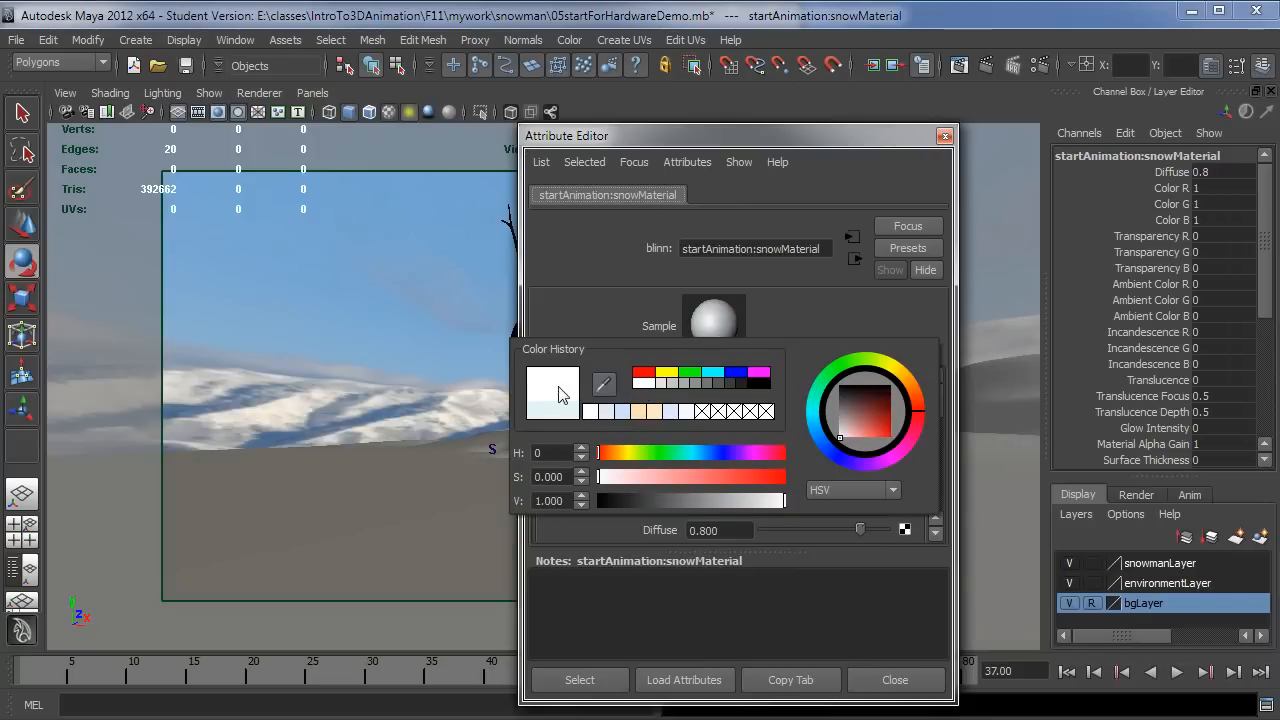
pyautogui.click(893, 681)
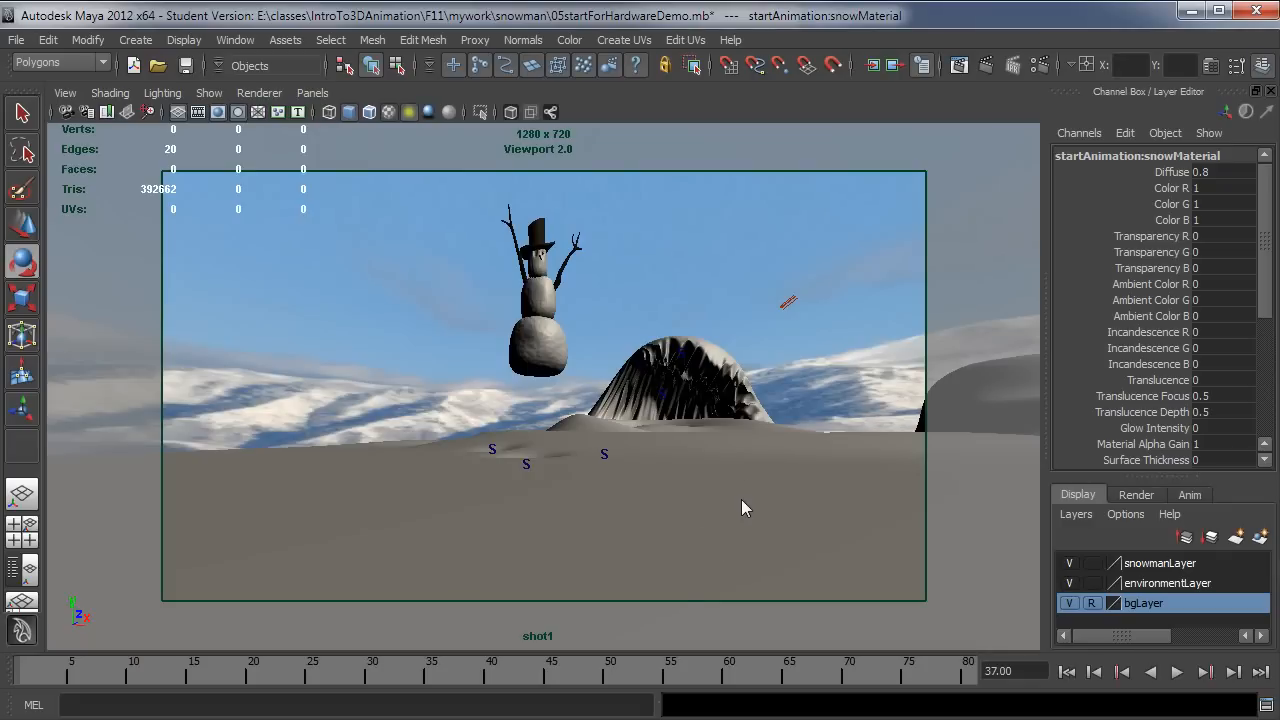
# Create a second directional light and place it on the other side of the snowman, at about X -369, Y 13, Z 334
pyautogui.click(789, 303)
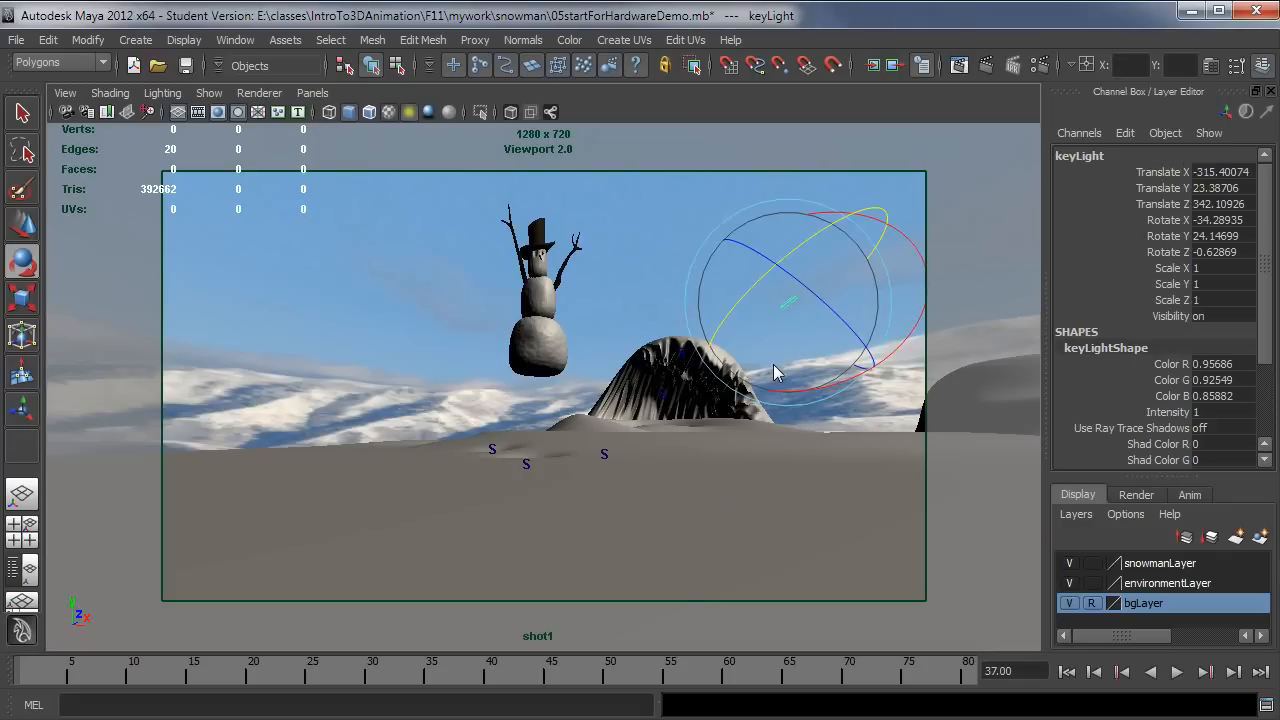
pyautogui.click(135, 40)
pyautogui.moveTo(160, 92)
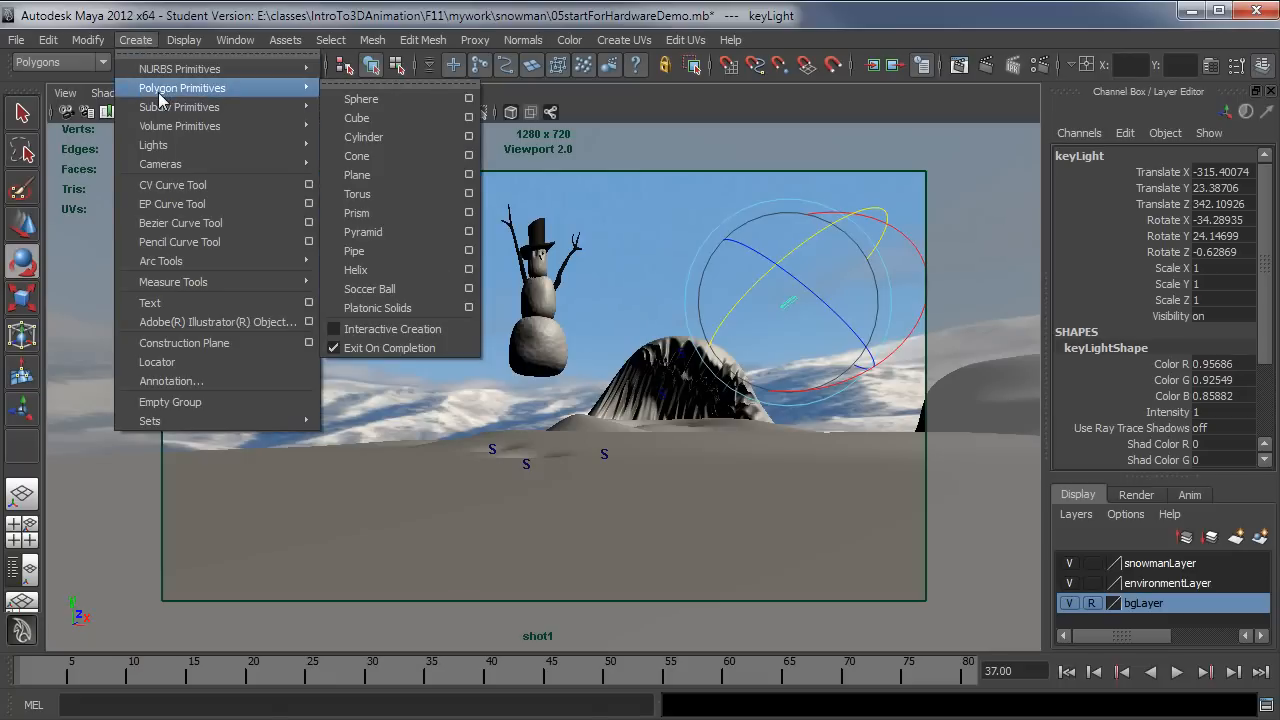
pyautogui.moveTo(163, 146)
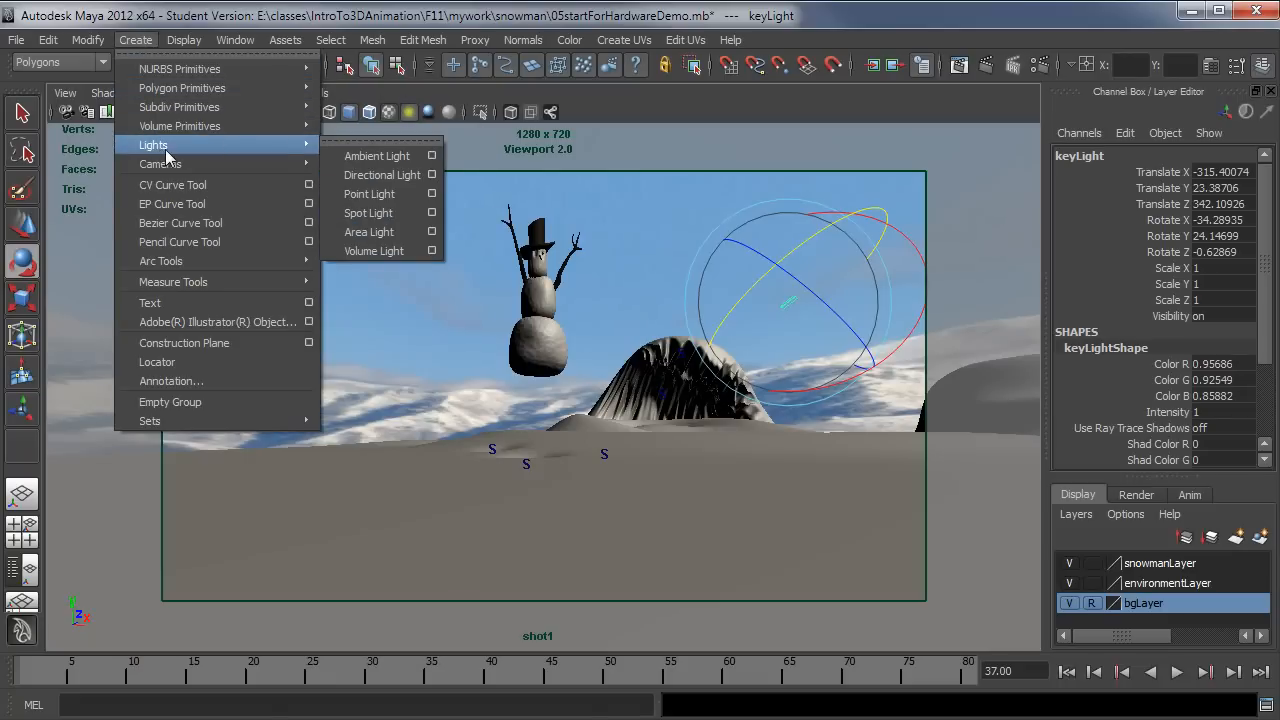
pyautogui.click(397, 177)
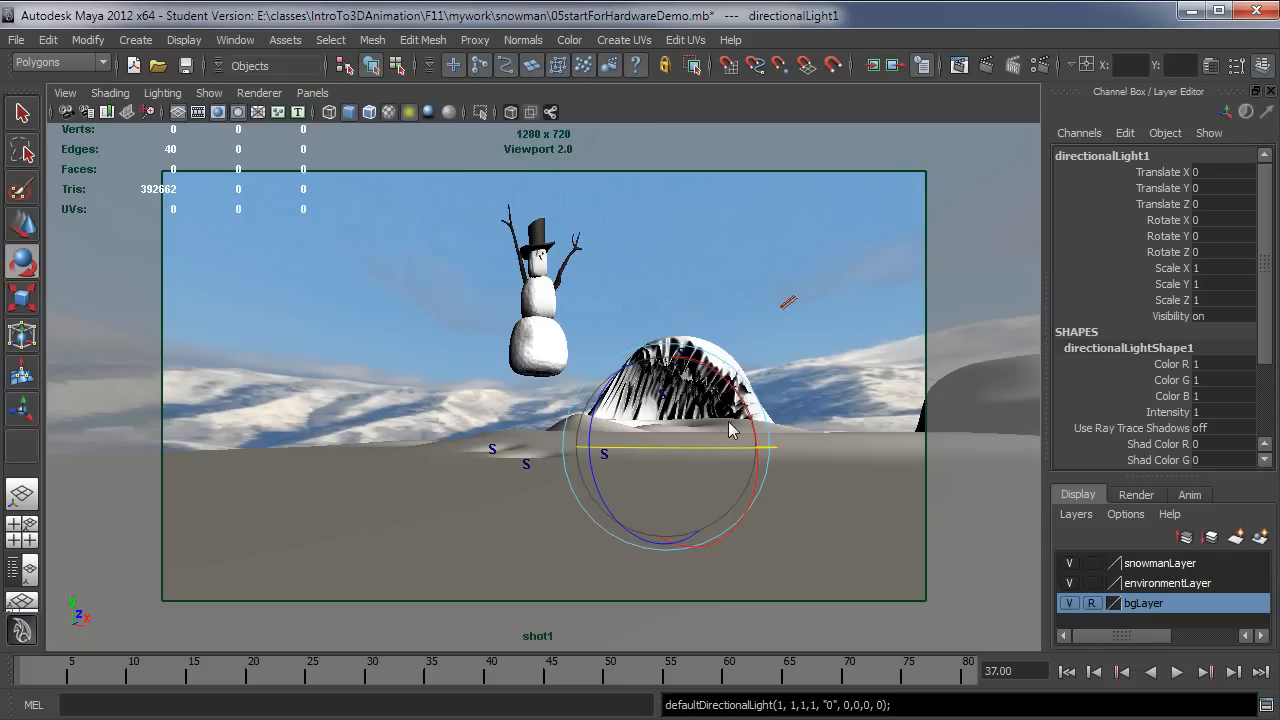
pyautogui.press('w')
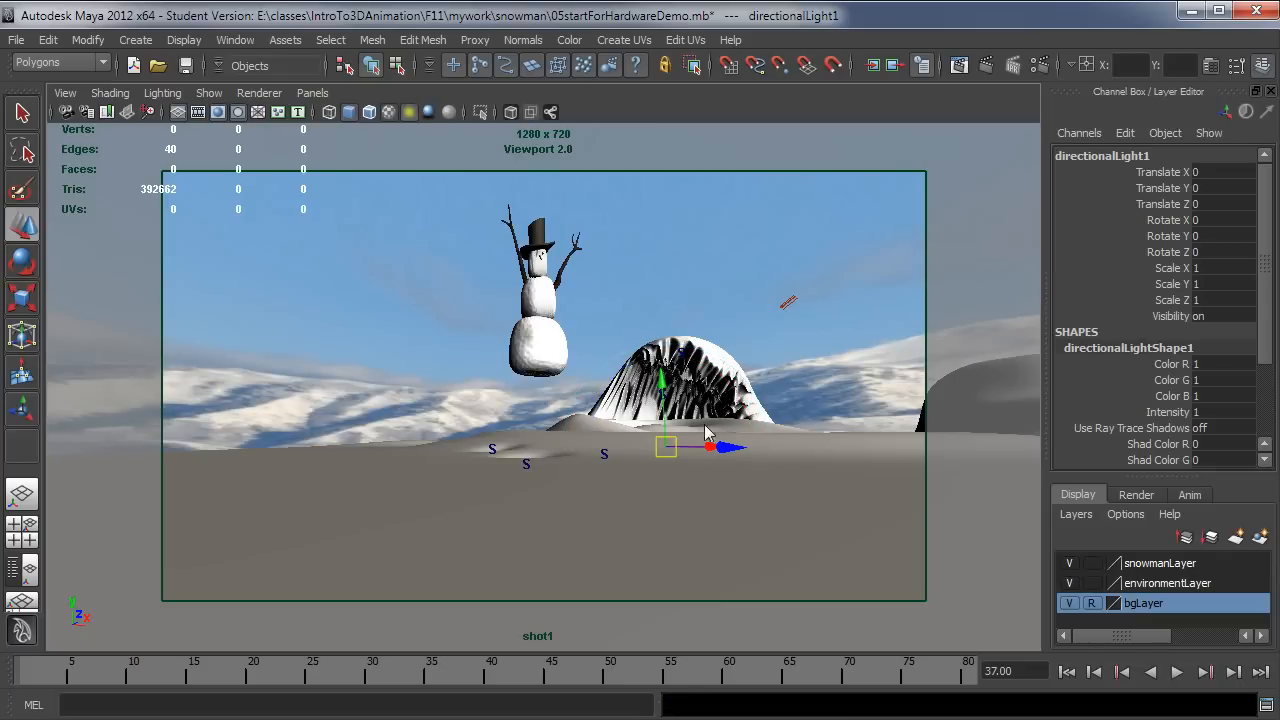
pyautogui.press('v')
pyautogui.moveTo(662, 444); pyautogui.dragTo(350, 185)
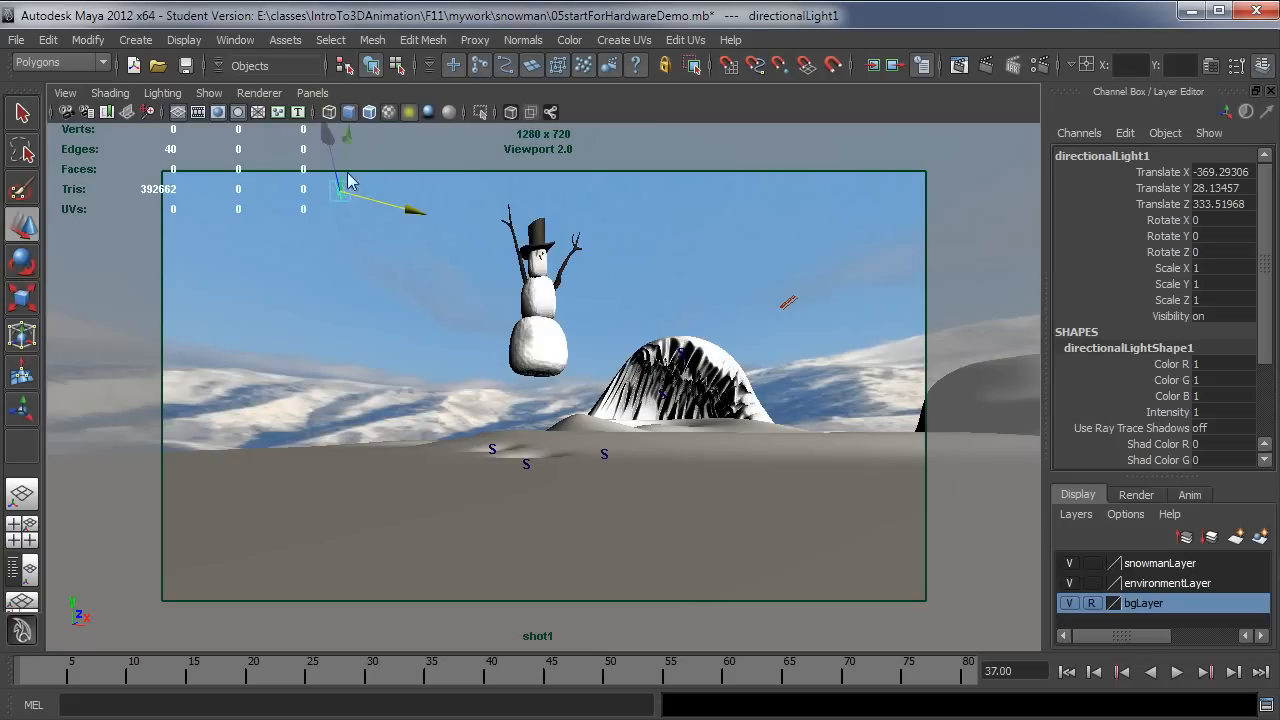
pyautogui.moveTo(346, 141); pyautogui.dragTo(335, 295)
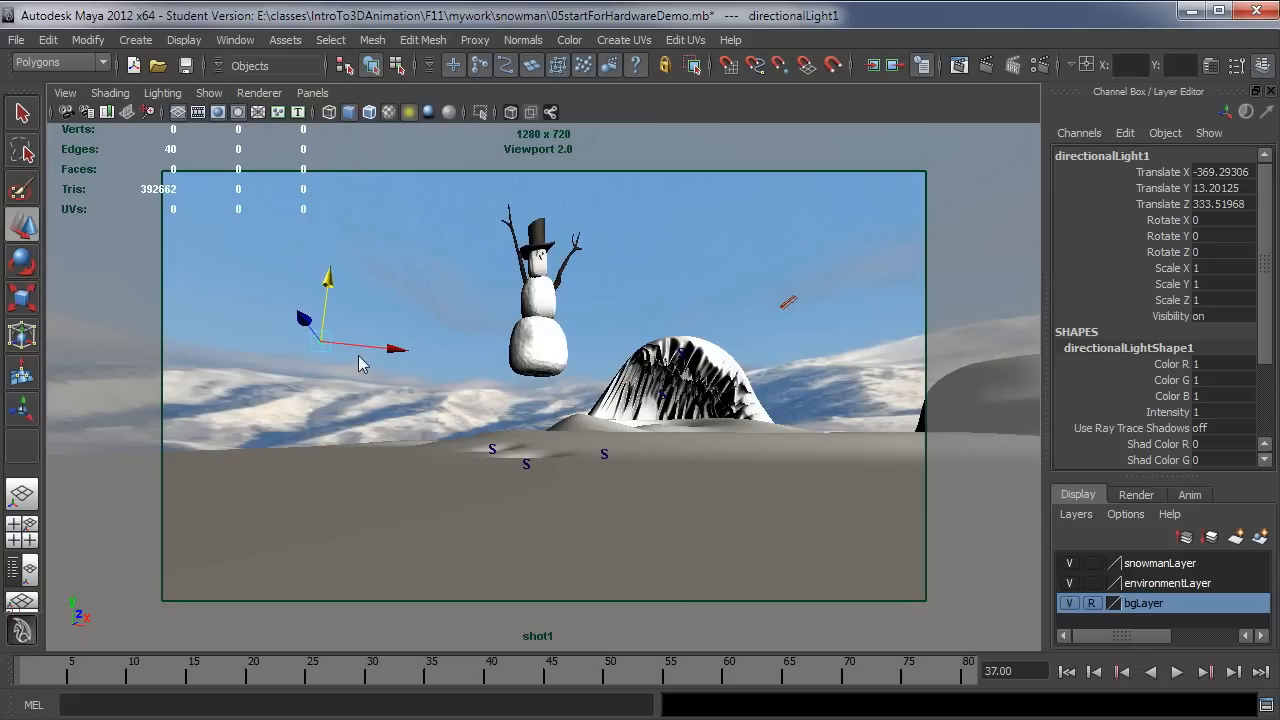
# Rotate the second directional light to about -31.1° in X and -60.9° in Y, and rename it as fillLight
pyautogui.press('e')
pyautogui.moveTo(360, 319)
pyautogui.mouseDown()
pyautogui.moveTo(215, 312)
pyautogui.moveTo(243, 240)
pyautogui.mouseUp()
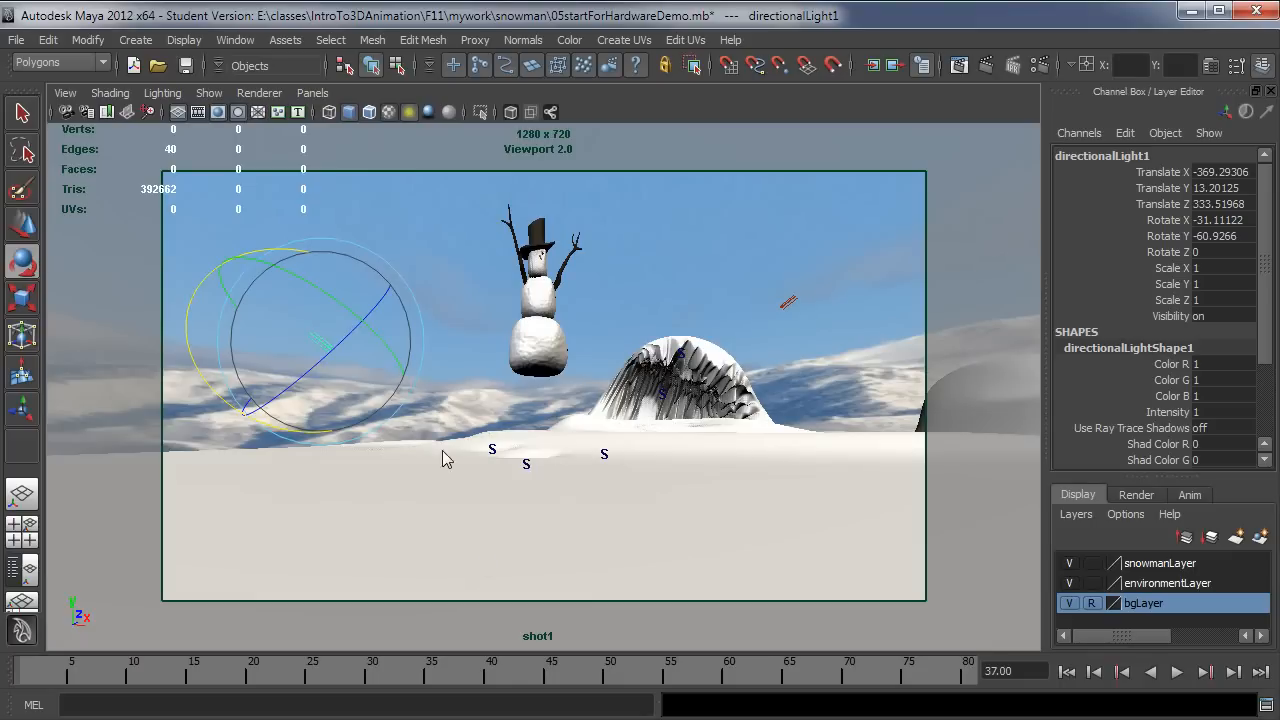
pyautogui.doubleClick(1100, 157)
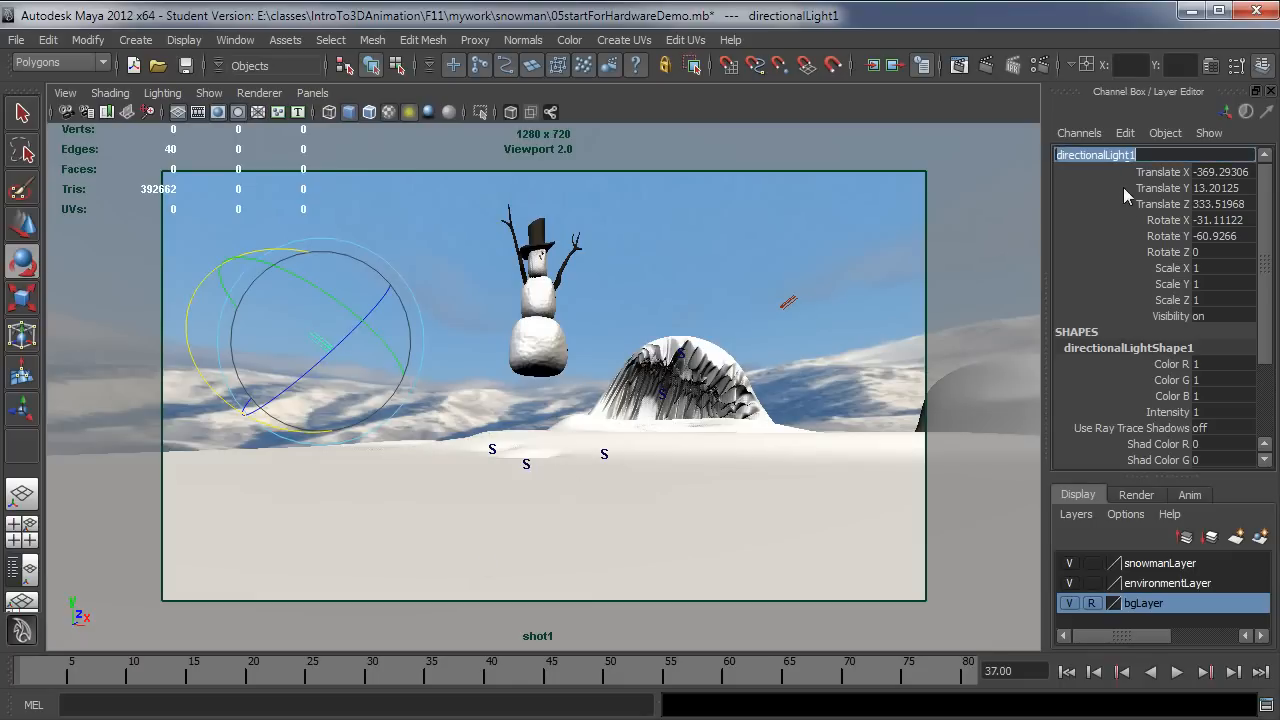
pyautogui.write('fillLight')
pyautogui.press('Return')
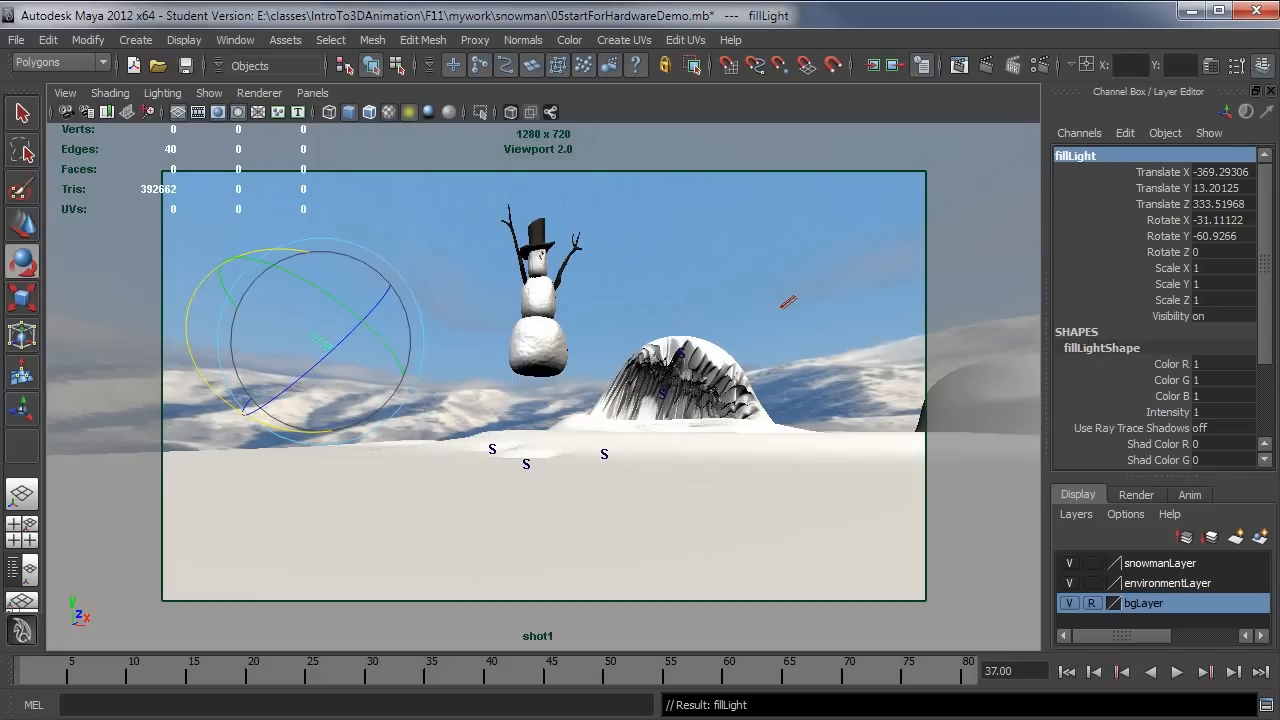
# Set fillLight's intensity to 0.7 and keyLight's intensity to 1.1
pyautogui.click(1235, 415)
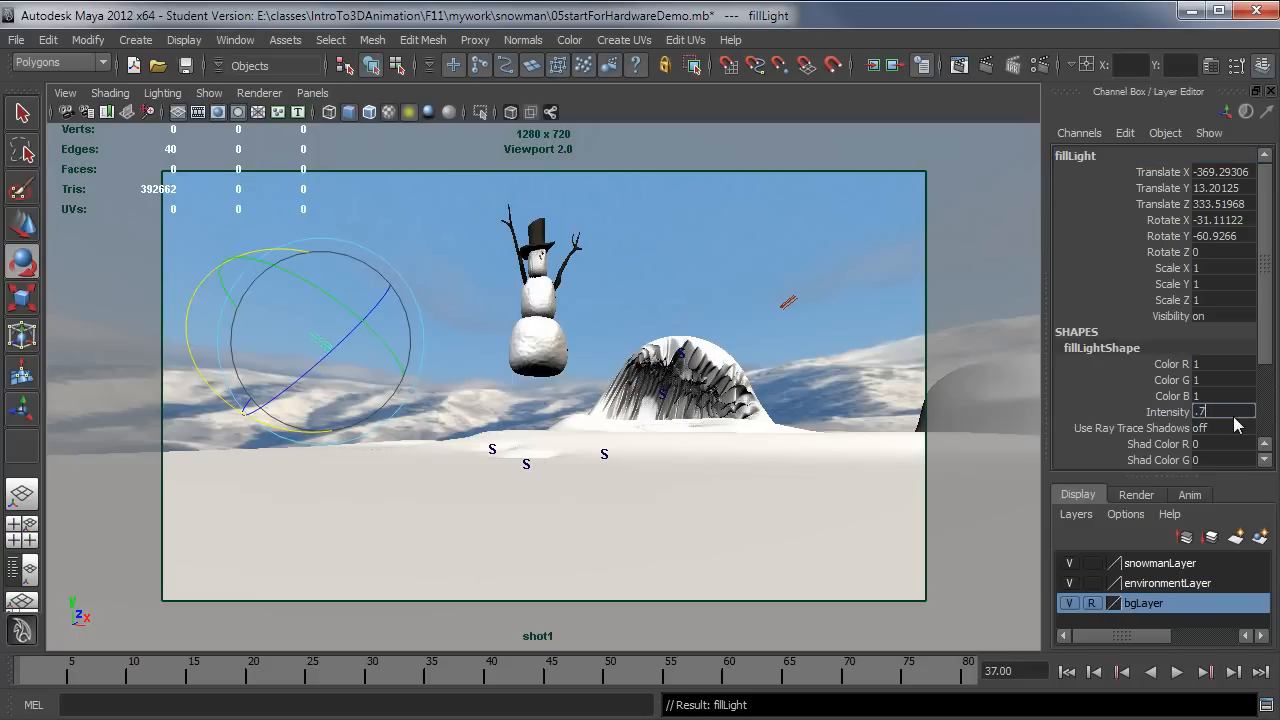
pyautogui.press('Return')
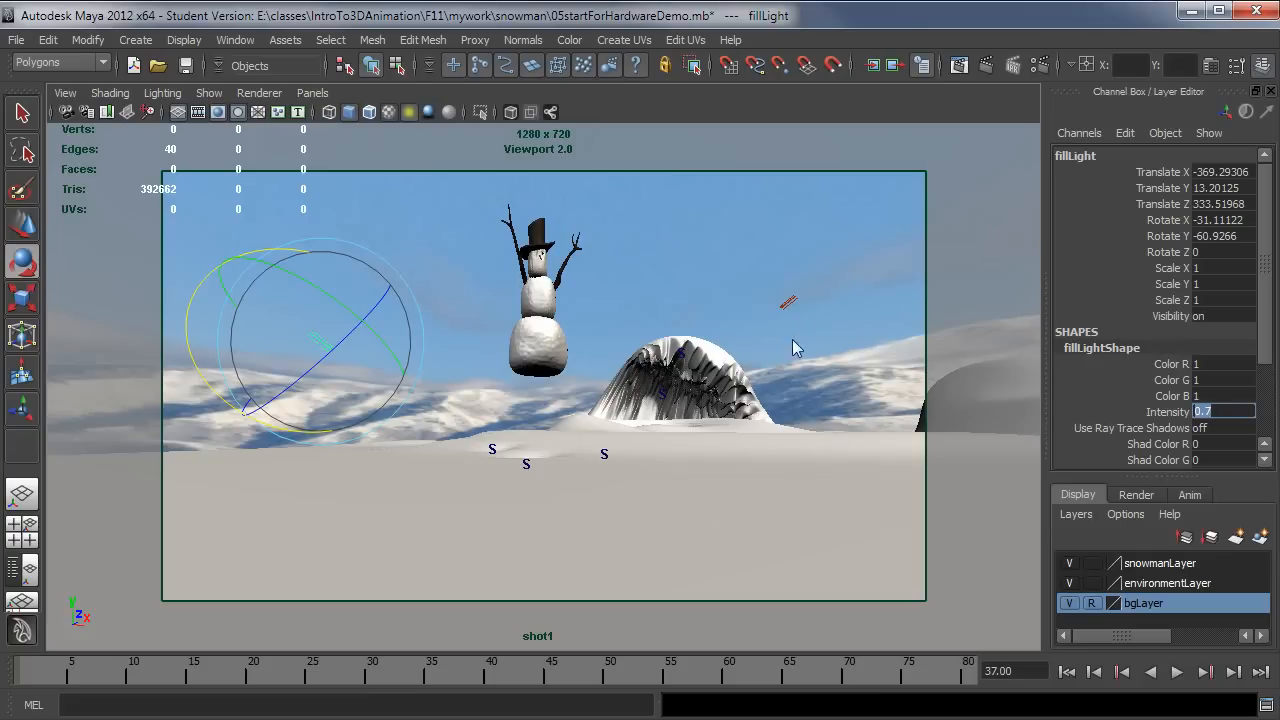
pyautogui.click(789, 306)
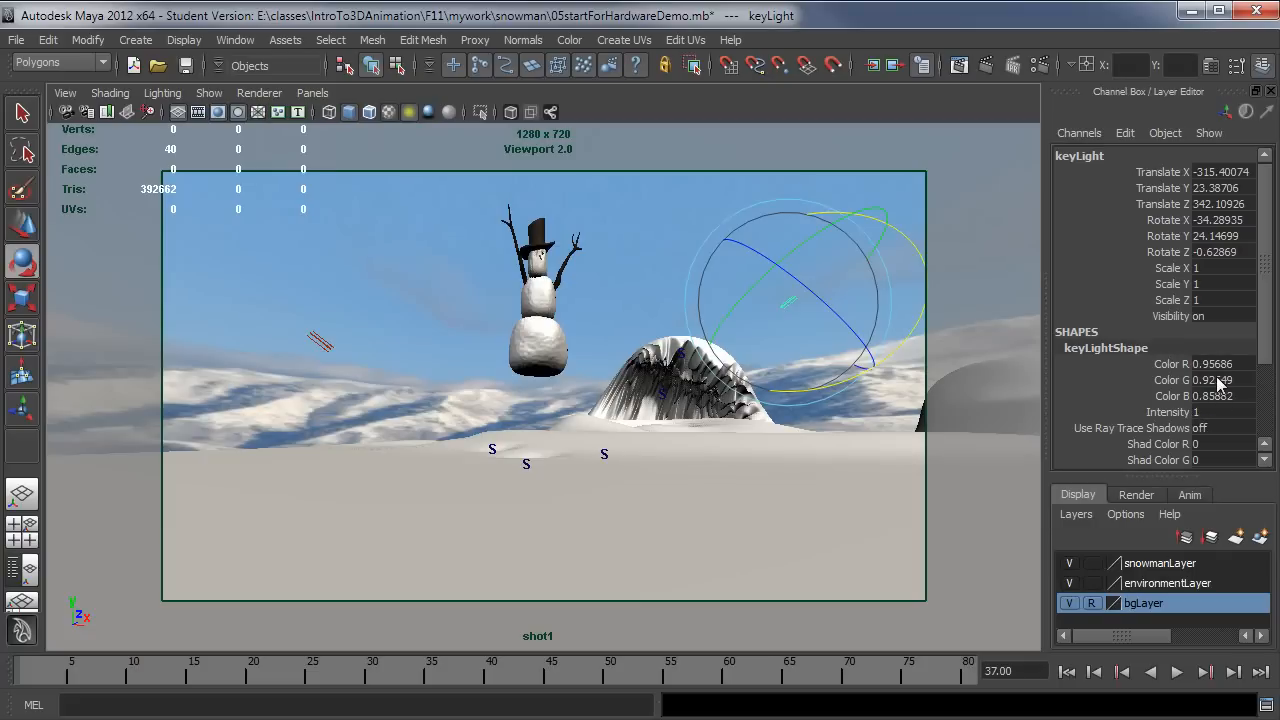
pyautogui.click(317, 342)
pyautogui.click(789, 305)
pyautogui.click(1226, 411)
pyautogui.write('1.1')
pyautogui.press('Return')
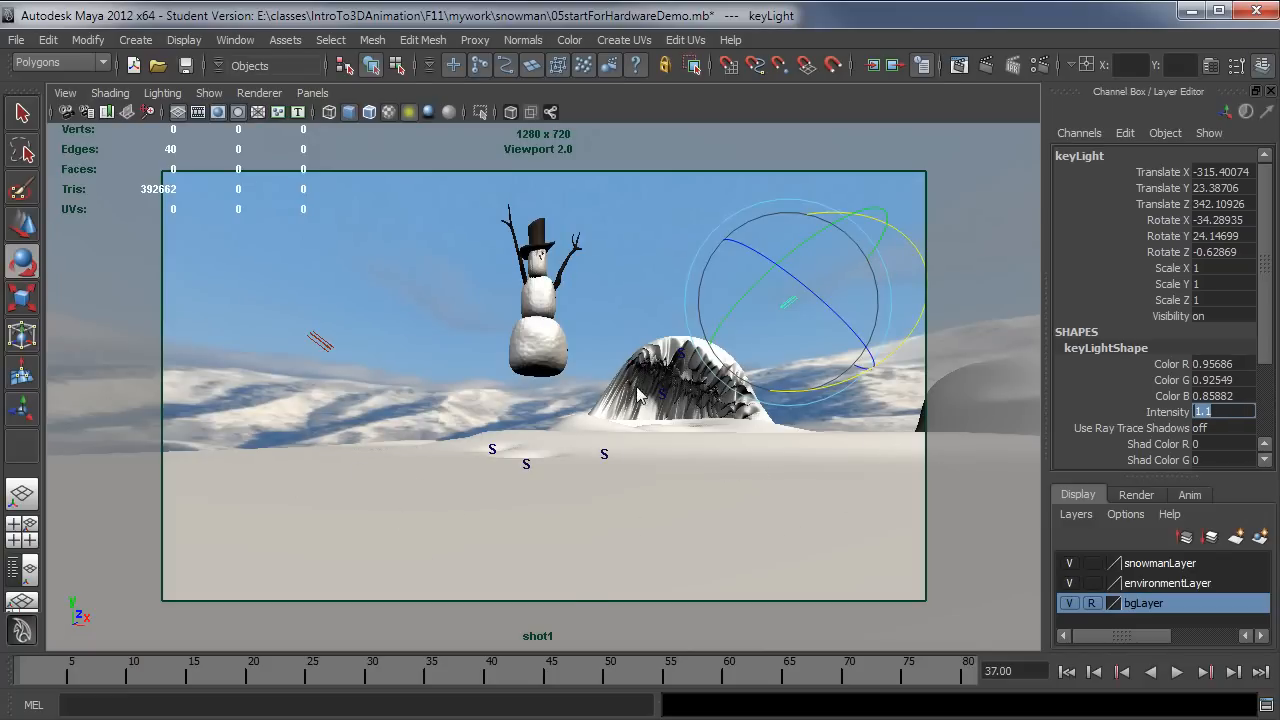
# Create a third directional light and place it low in front of the hill, at about X -317, Y 3, Z 331
pyautogui.click(316, 344)
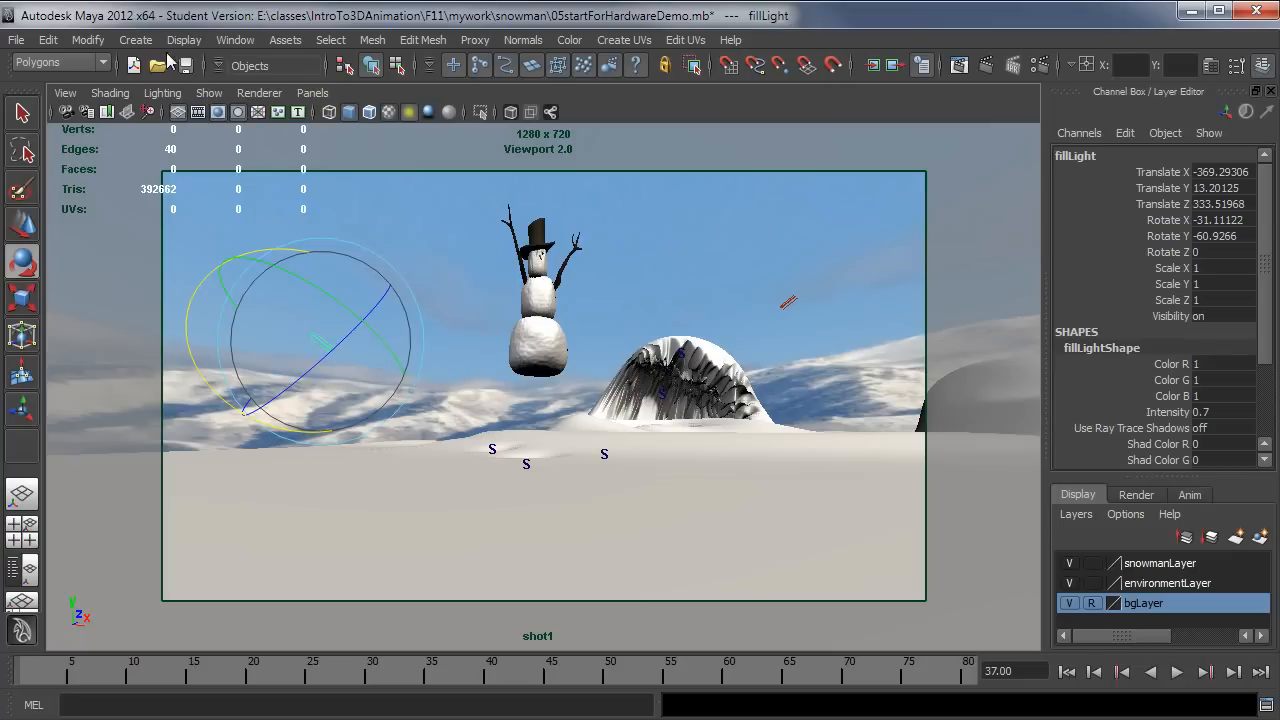
pyautogui.click(135, 40)
pyautogui.moveTo(183, 133)
pyautogui.moveTo(292, 148)
pyautogui.click(380, 174)
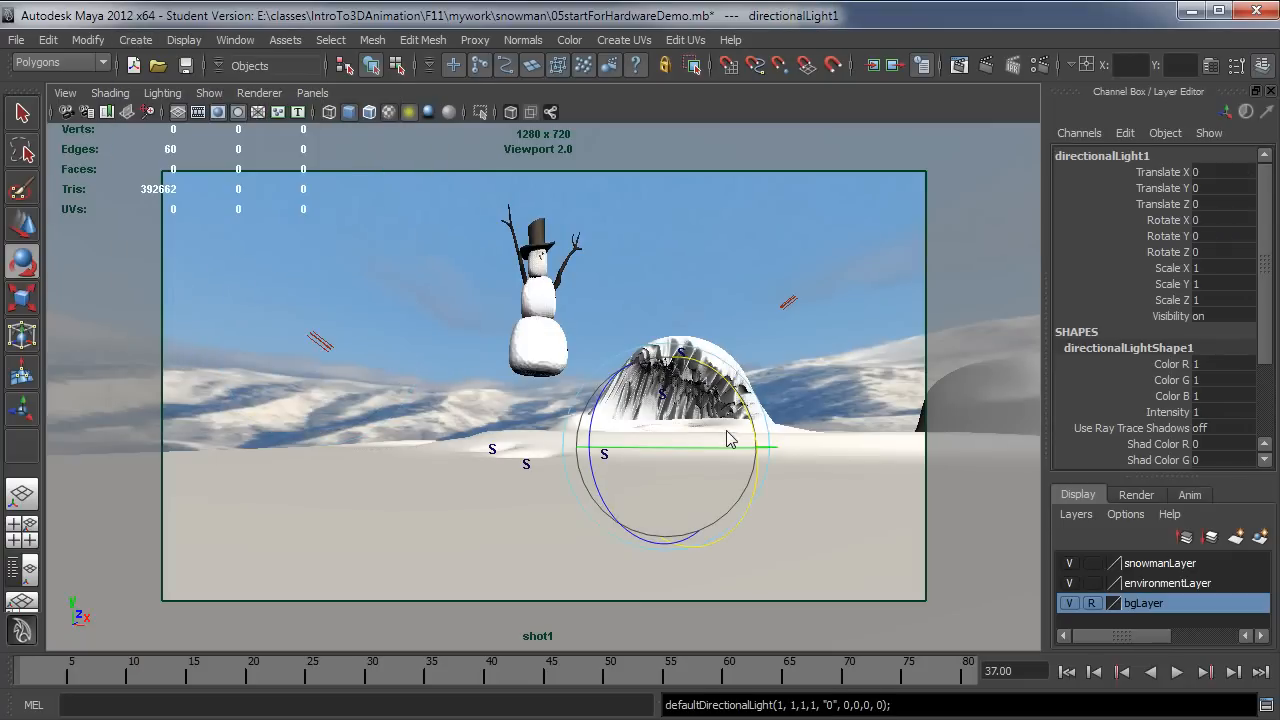
pyautogui.press('w')
pyautogui.press('v')
pyautogui.moveTo(670, 449); pyautogui.dragTo(565, 388)
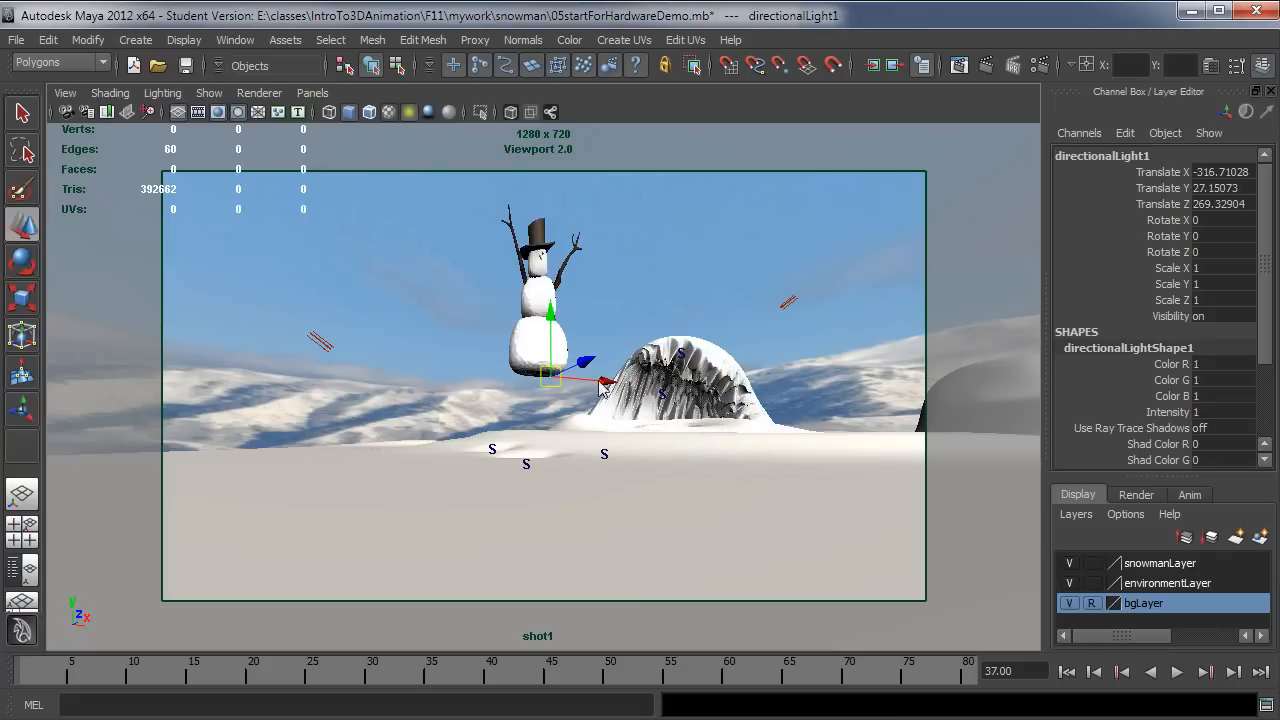
pyautogui.moveTo(593, 364); pyautogui.dragTo(812, 287)
pyautogui.moveTo(710, 258); pyautogui.dragTo(701, 393)
# Rotate the third directional light to about 121.4° in Y so it lights the scene from behind
pyautogui.press('e')
pyautogui.moveTo(739, 456)
pyautogui.mouseDown()
pyautogui.moveTo(728, 457)
pyautogui.moveTo(775, 454)
pyautogui.moveTo(727, 453)
pyautogui.moveTo(751, 459)
pyautogui.mouseUp()
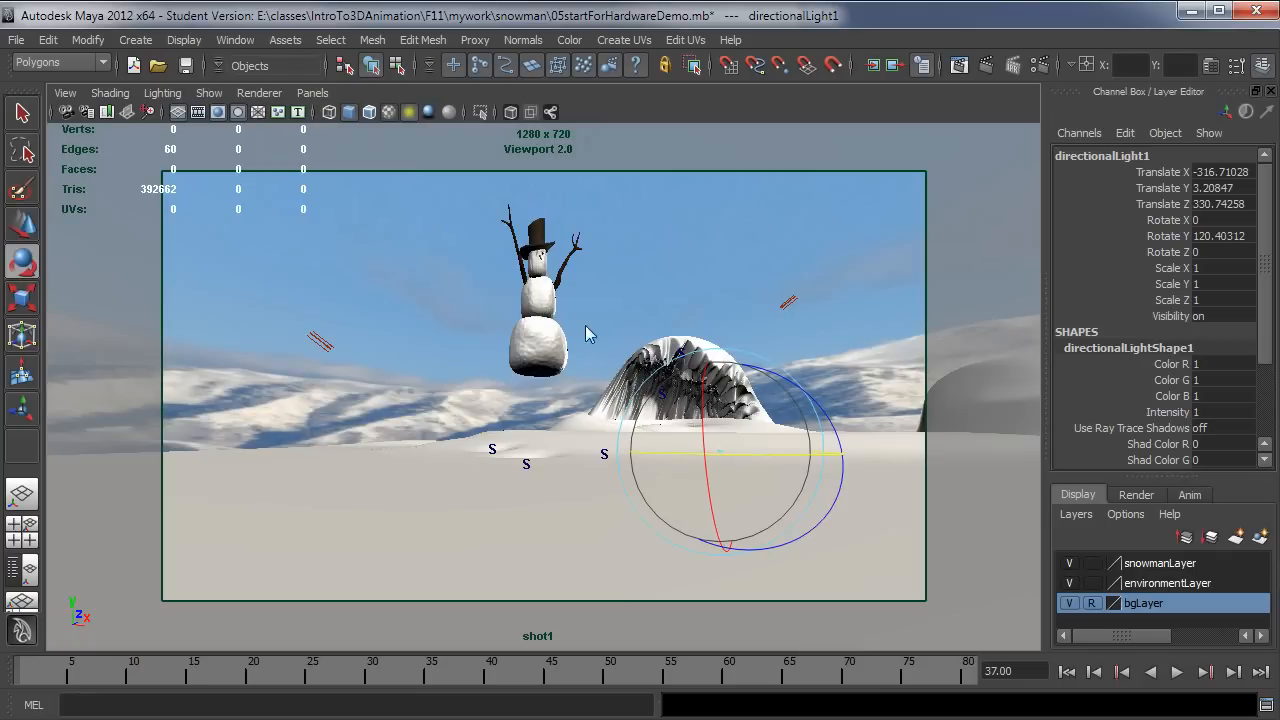
pyautogui.moveTo(750, 462); pyautogui.dragTo(754, 458)
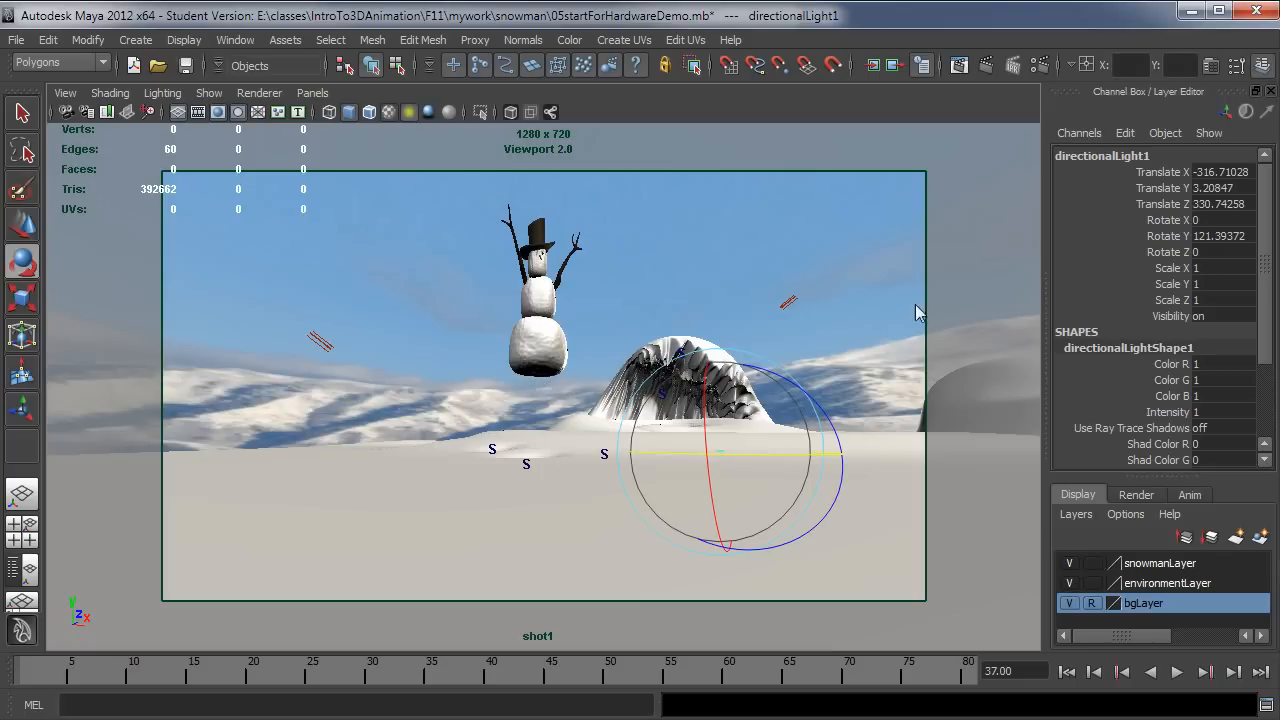
# Rename the third directional light as rimLight
pyautogui.click(1086, 157)
pyautogui.write('r')
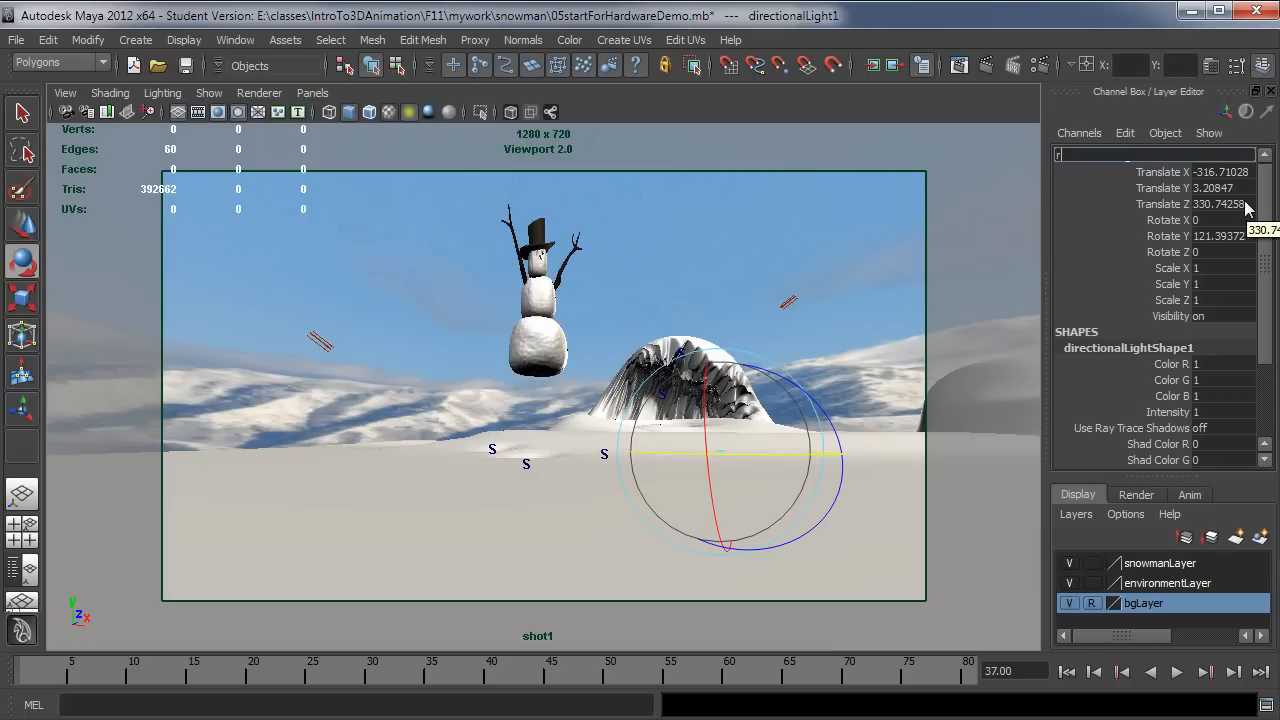
pyautogui.write('imLight')
pyautogui.press('Return')
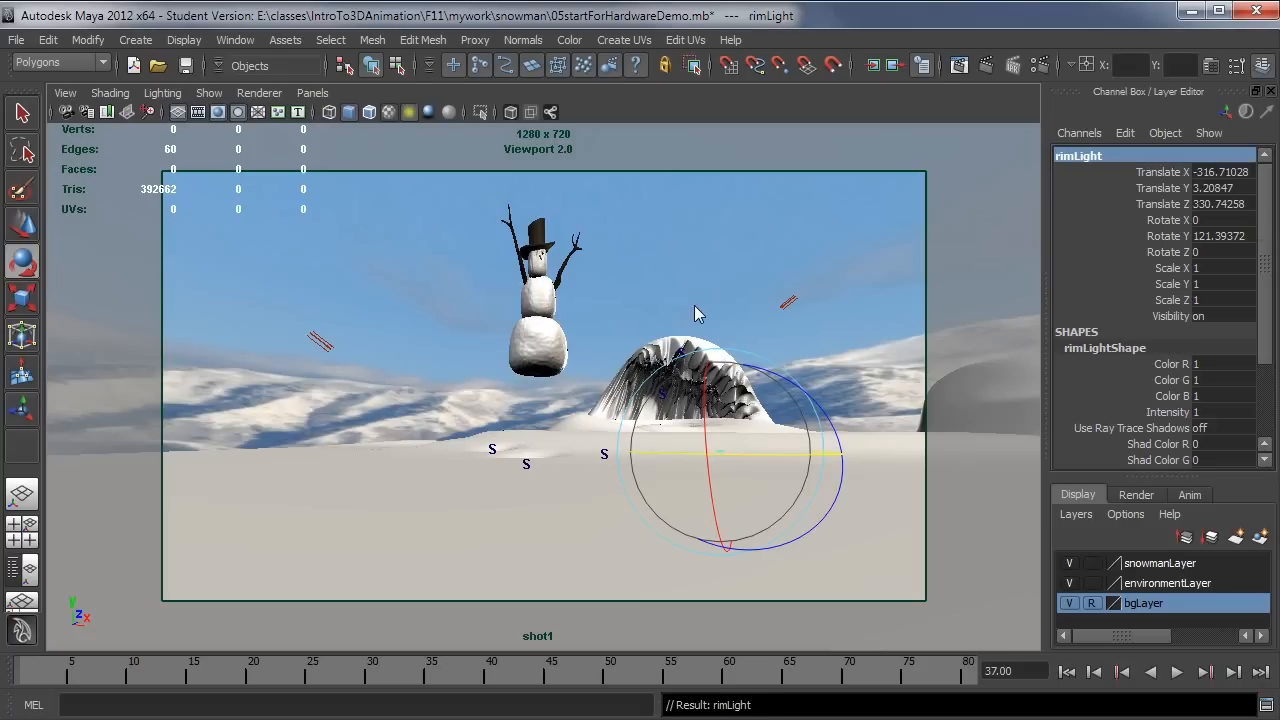
# Duplicate rimLight and move the copy to about X -355, Z 354
pyautogui.hotkey('ctrl', 'd')
pyautogui.press('w')
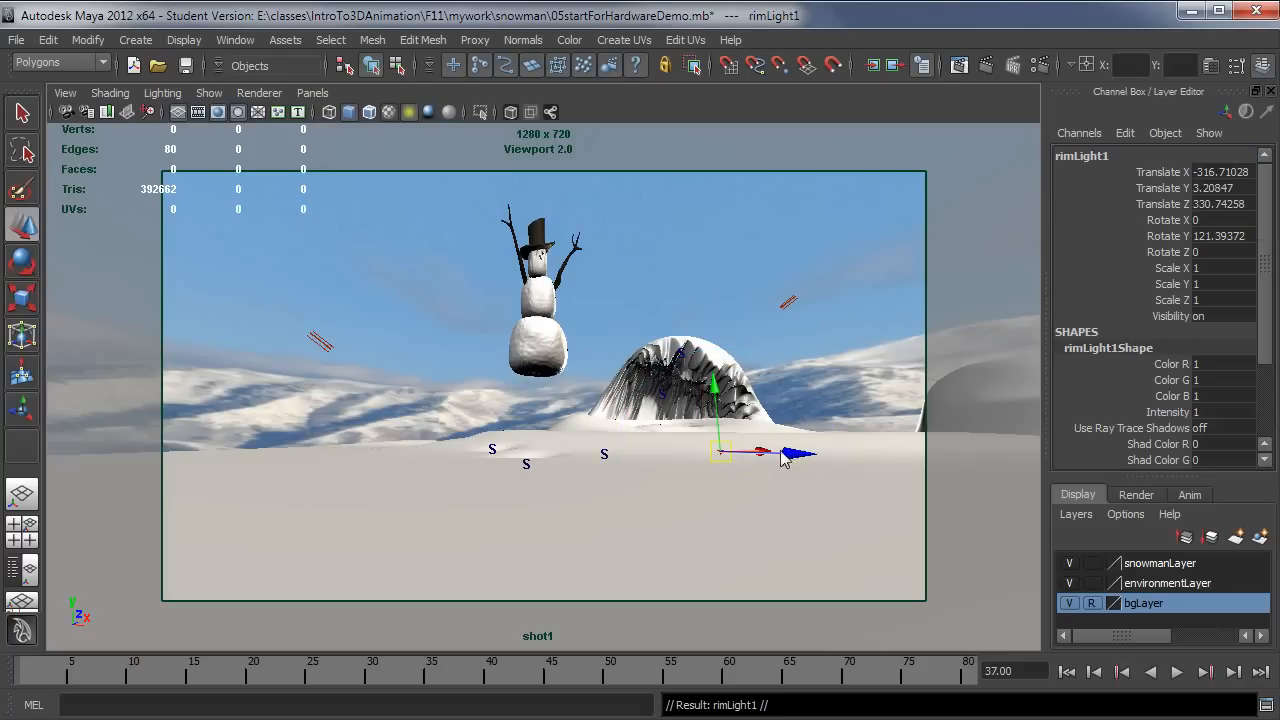
pyautogui.moveTo(763, 453); pyautogui.dragTo(723, 686)
# Try to rotate the duplicated rim light freehand so that it shines upward from below
pyautogui.press('e')
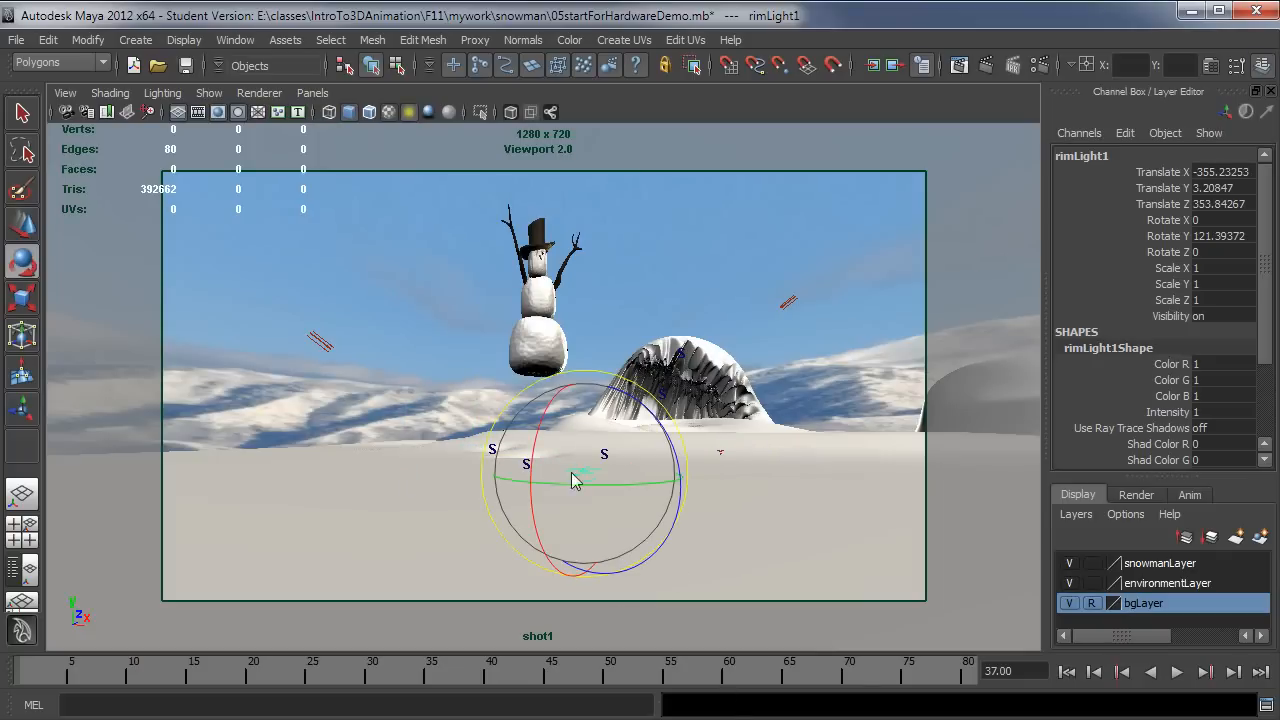
pyautogui.moveTo(530, 480); pyautogui.dragTo(555, 408)
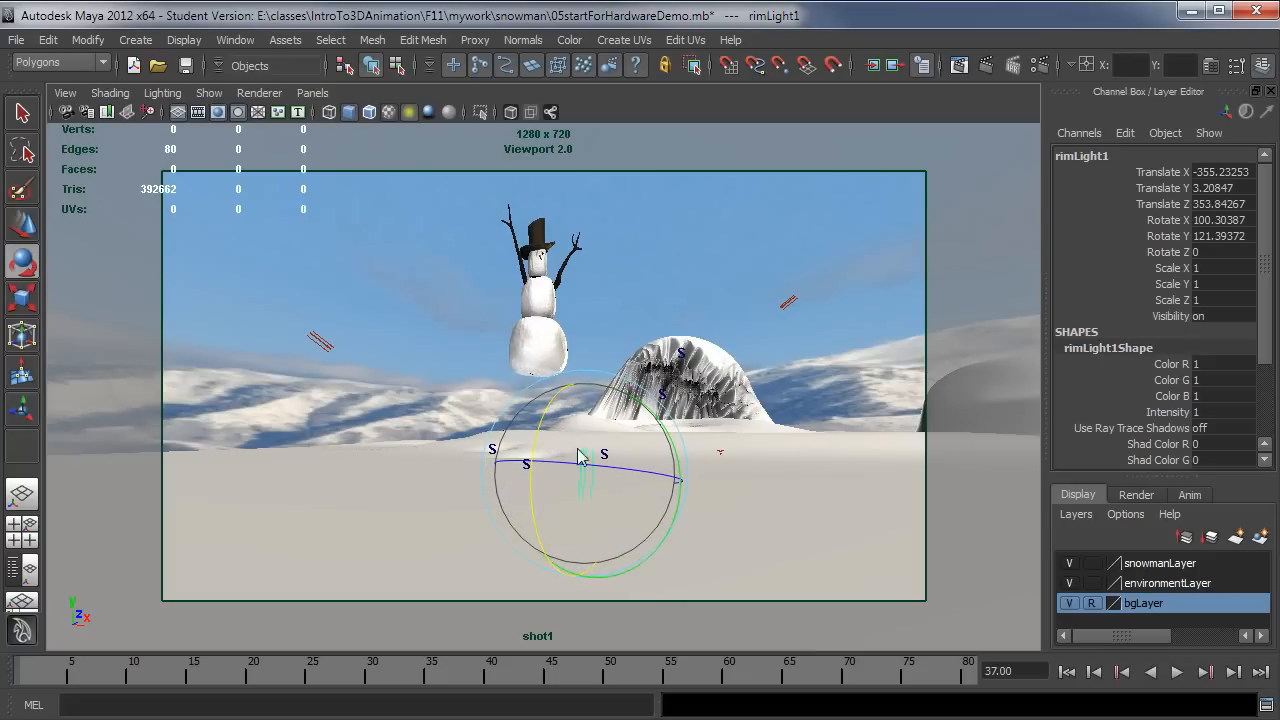
pyautogui.moveTo(674, 455); pyautogui.dragTo(682, 480)
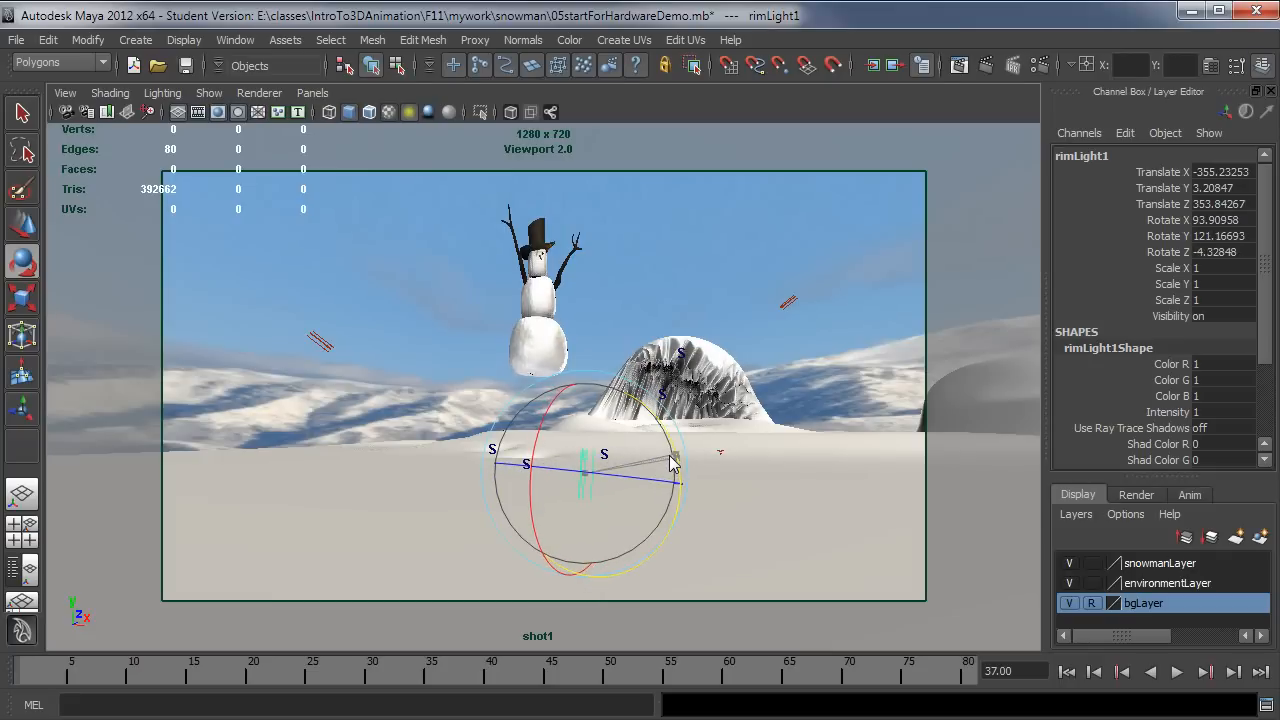
# Reset the duplicated rim light's rotation to 0 and rotate it to about 91.3° X, 0.1° Y and -4.4° Z
pyautogui.click(1254, 250)
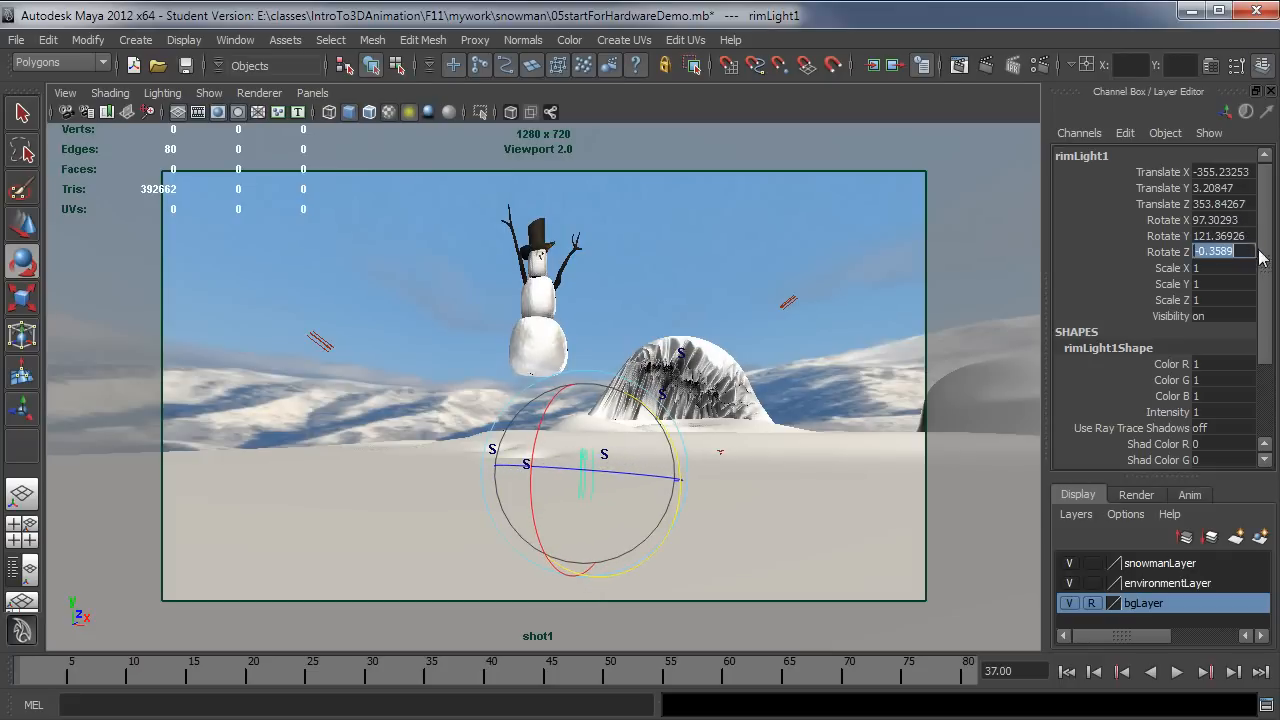
pyautogui.moveTo(1247, 220); pyautogui.dragTo(1246, 247)
pyautogui.write('0')
pyautogui.press('Return')
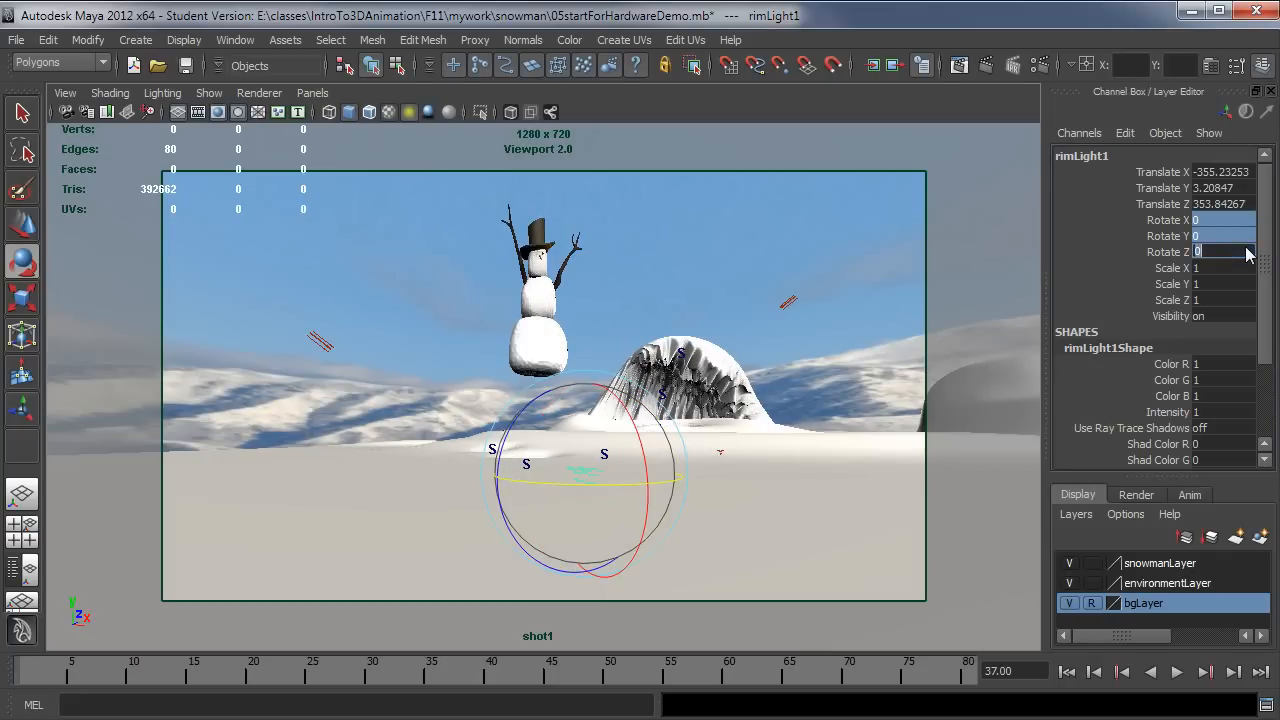
pyautogui.moveTo(643, 450); pyautogui.dragTo(634, 476)
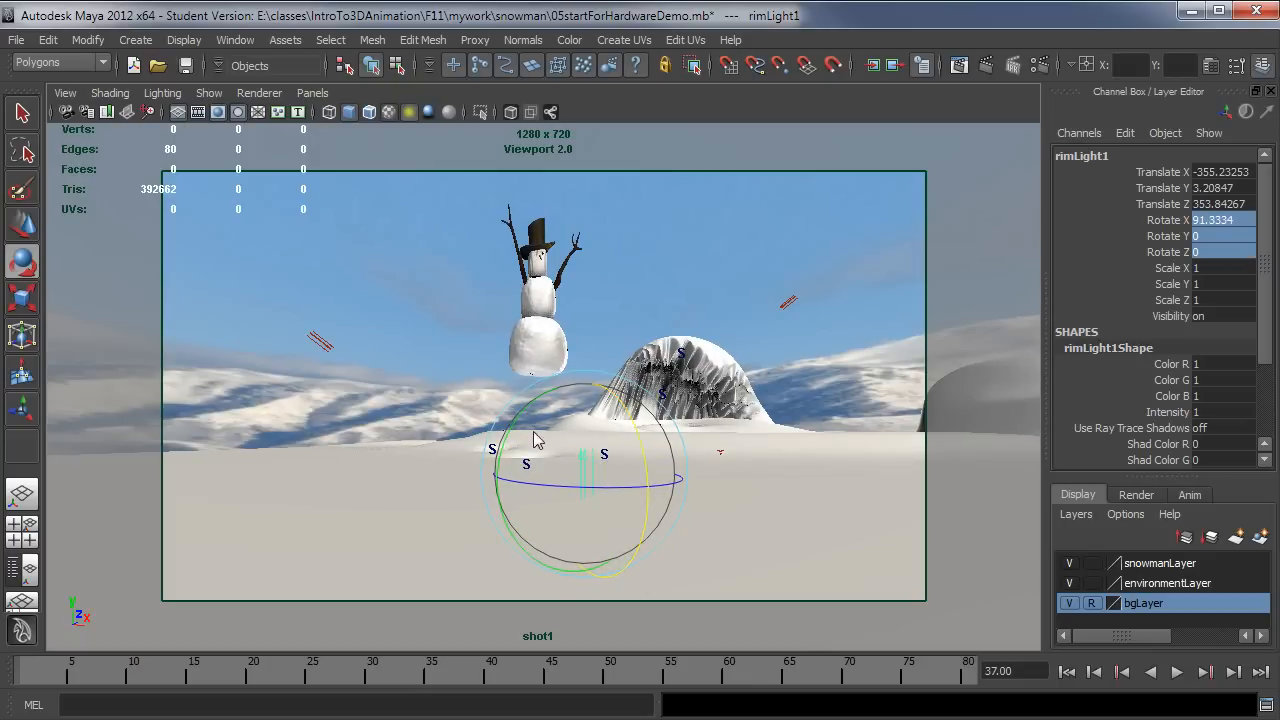
pyautogui.moveTo(524, 432); pyautogui.dragTo(538, 426)
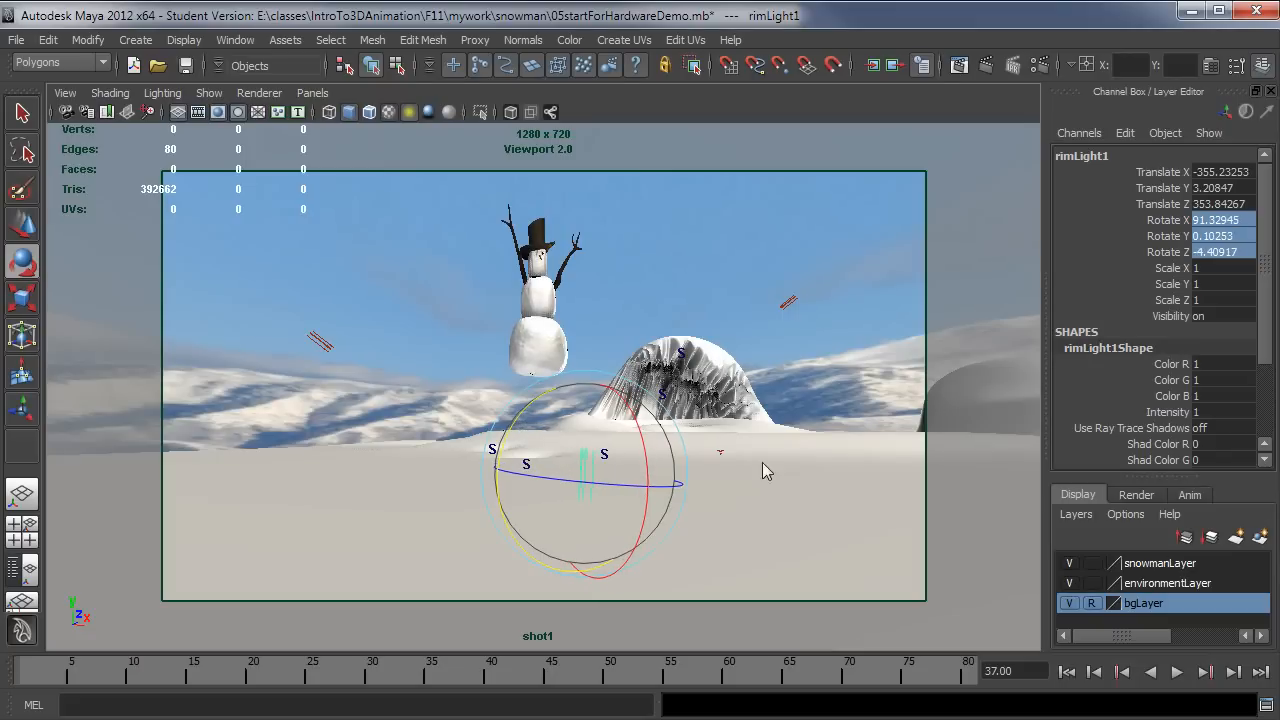
# Set the duplicated rim light's colour to a muted blue sampled from the background image, about RGB 0.263, 0.412, 0.557
pyautogui.hotkey('ctrl', 'a')
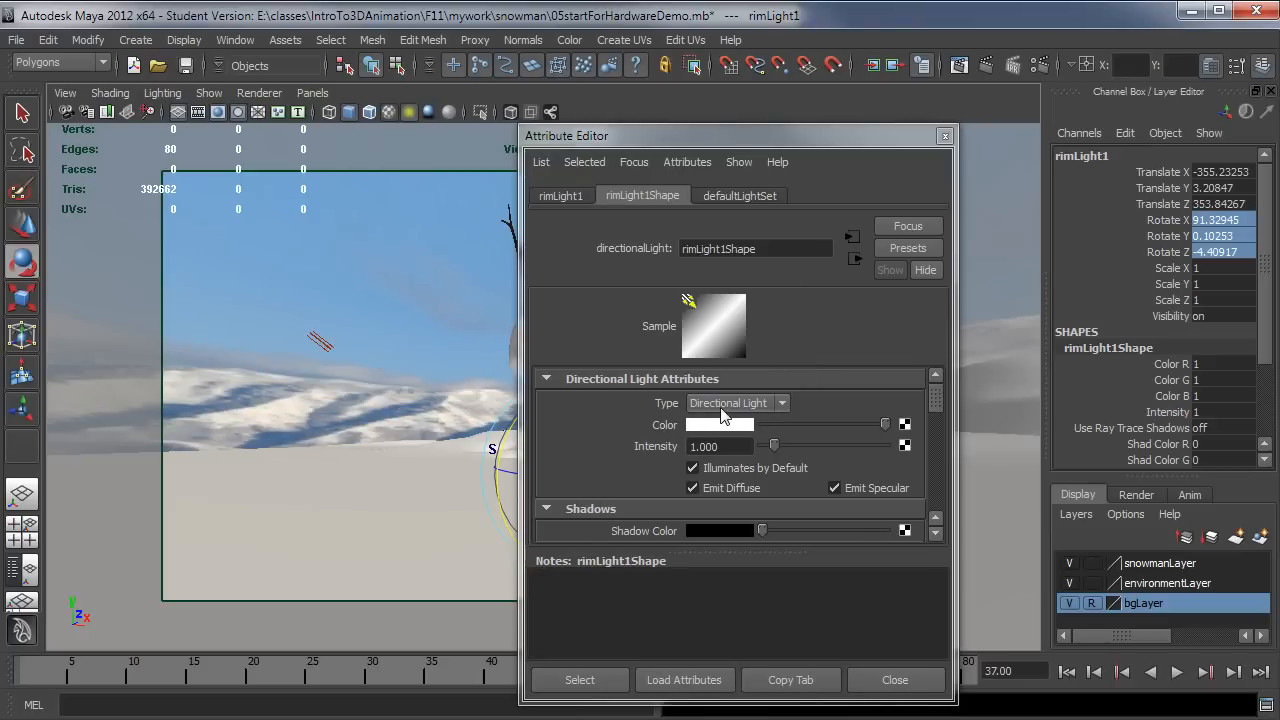
pyautogui.click(720, 424)
pyautogui.click(720, 426)
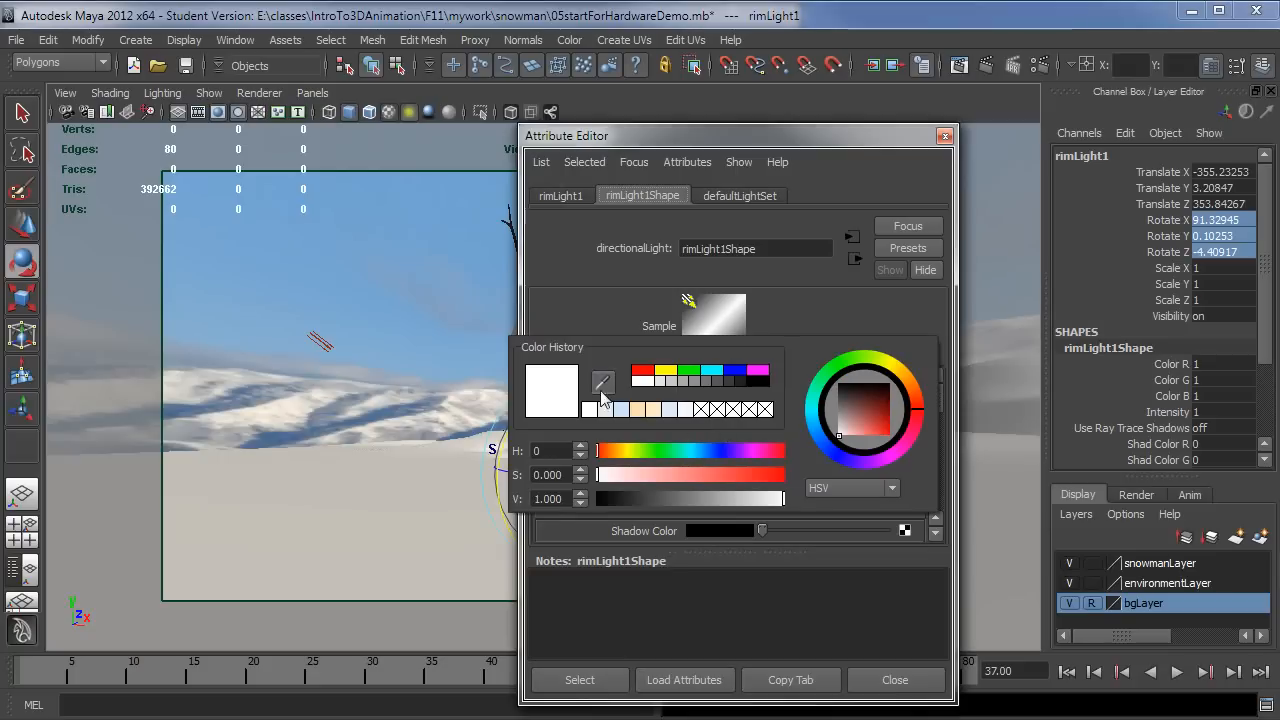
pyautogui.click(269, 436)
pyautogui.moveTo(886, 137); pyautogui.dragTo(1053, 572)
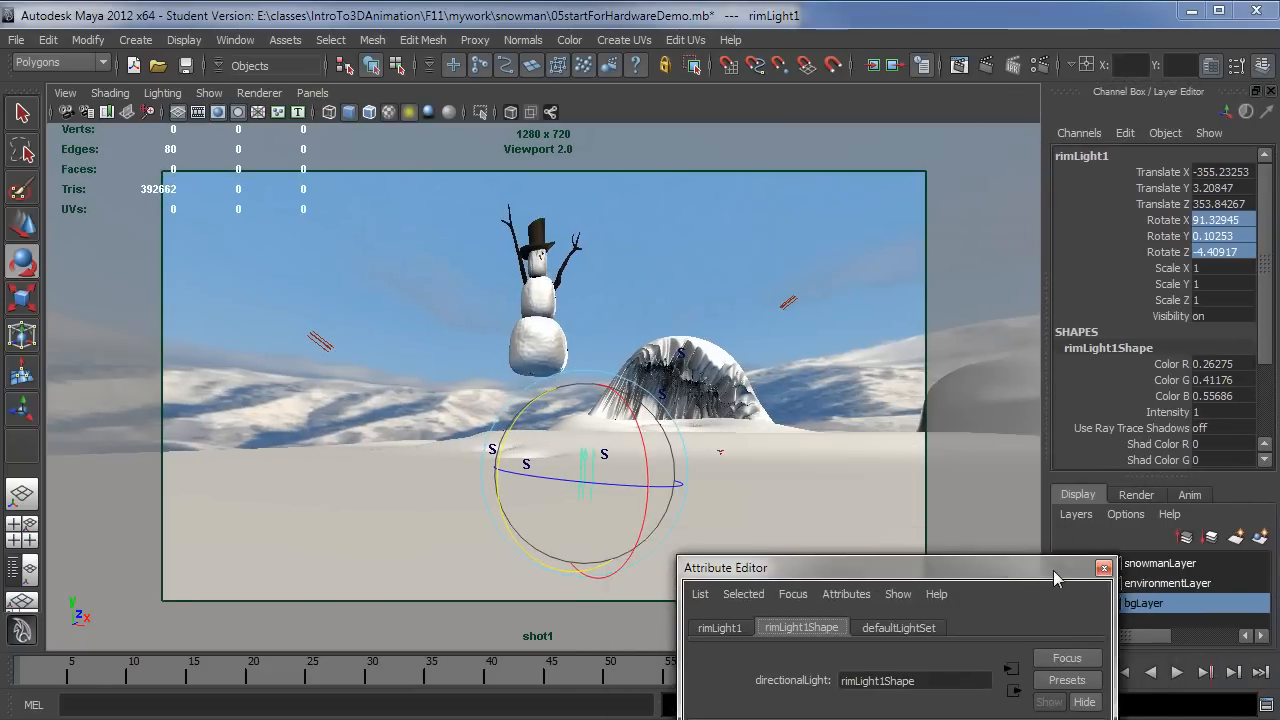
pyautogui.doubleClick(1070, 566)
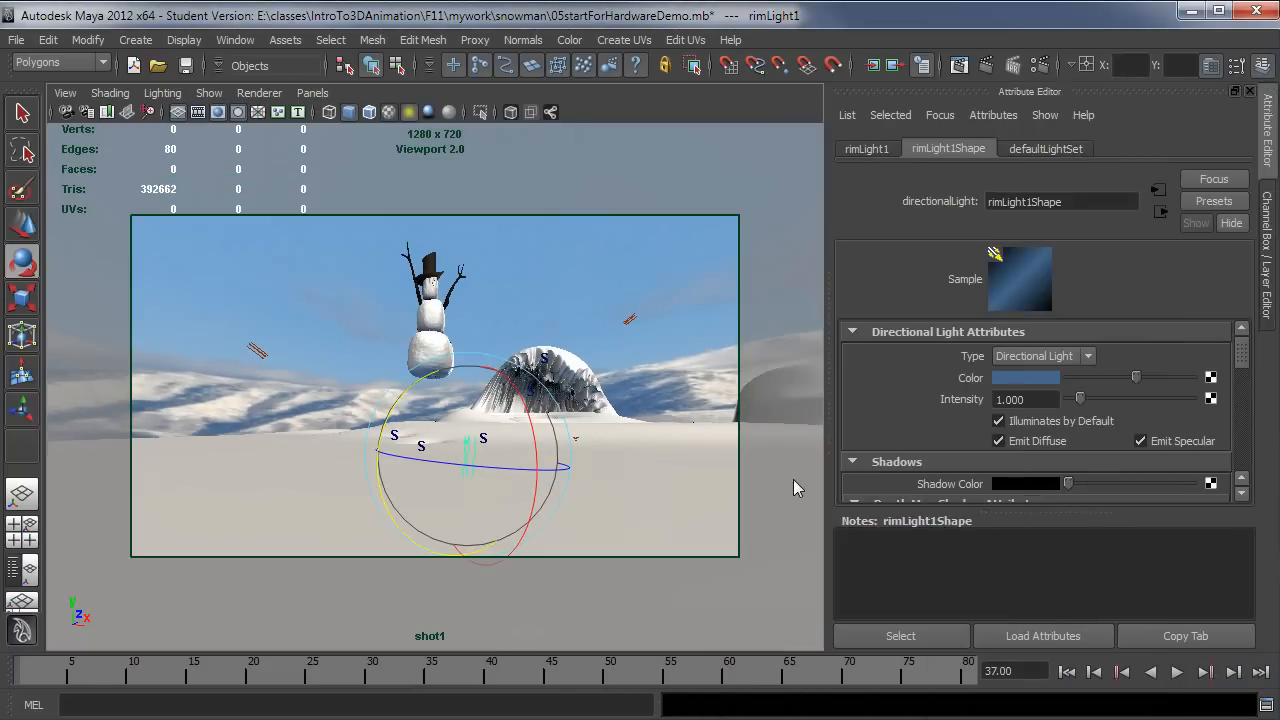
pyautogui.click(1248, 91)
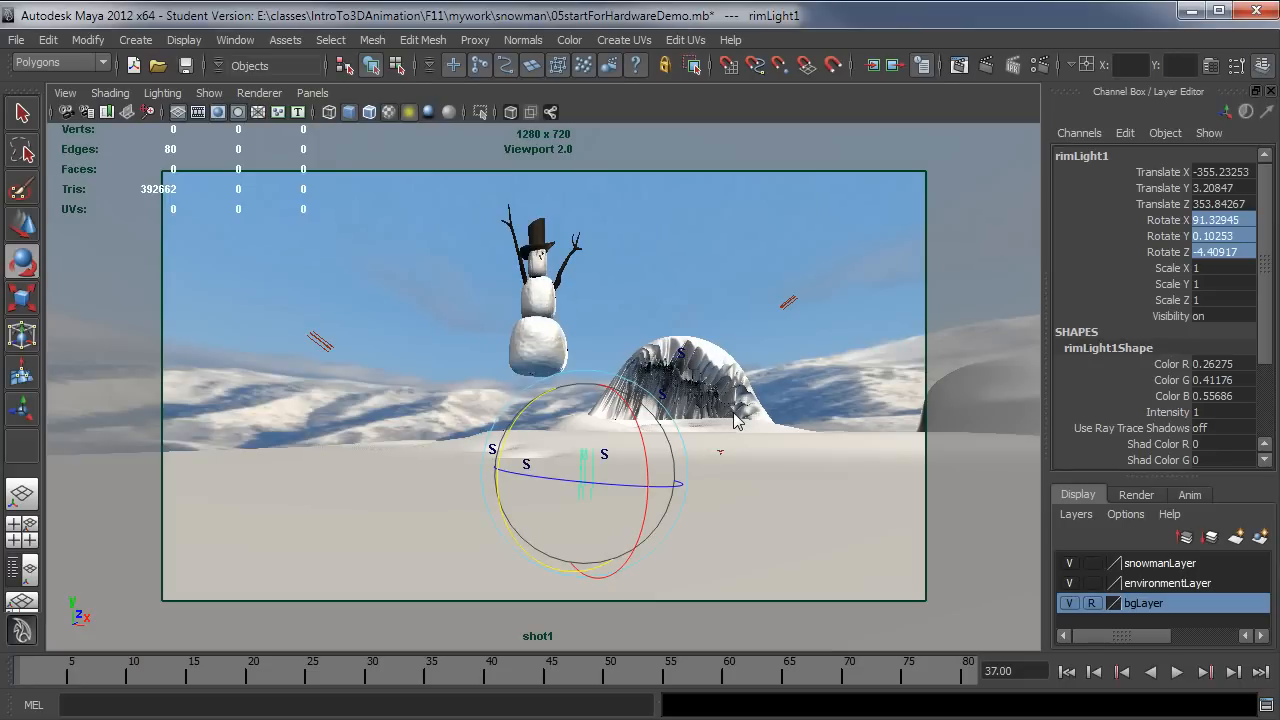
# Move the timeline to frame 23 and switch to the selection tool
pyautogui.click(293, 679)
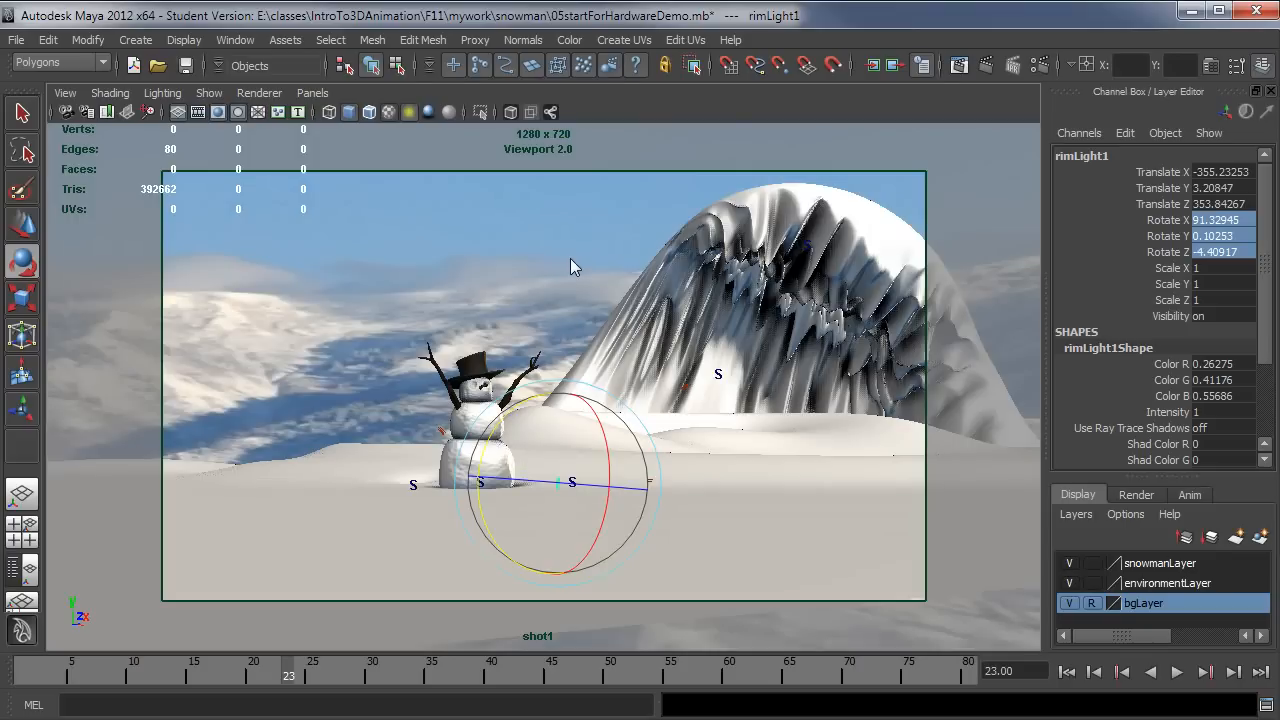
pyautogui.press('q')
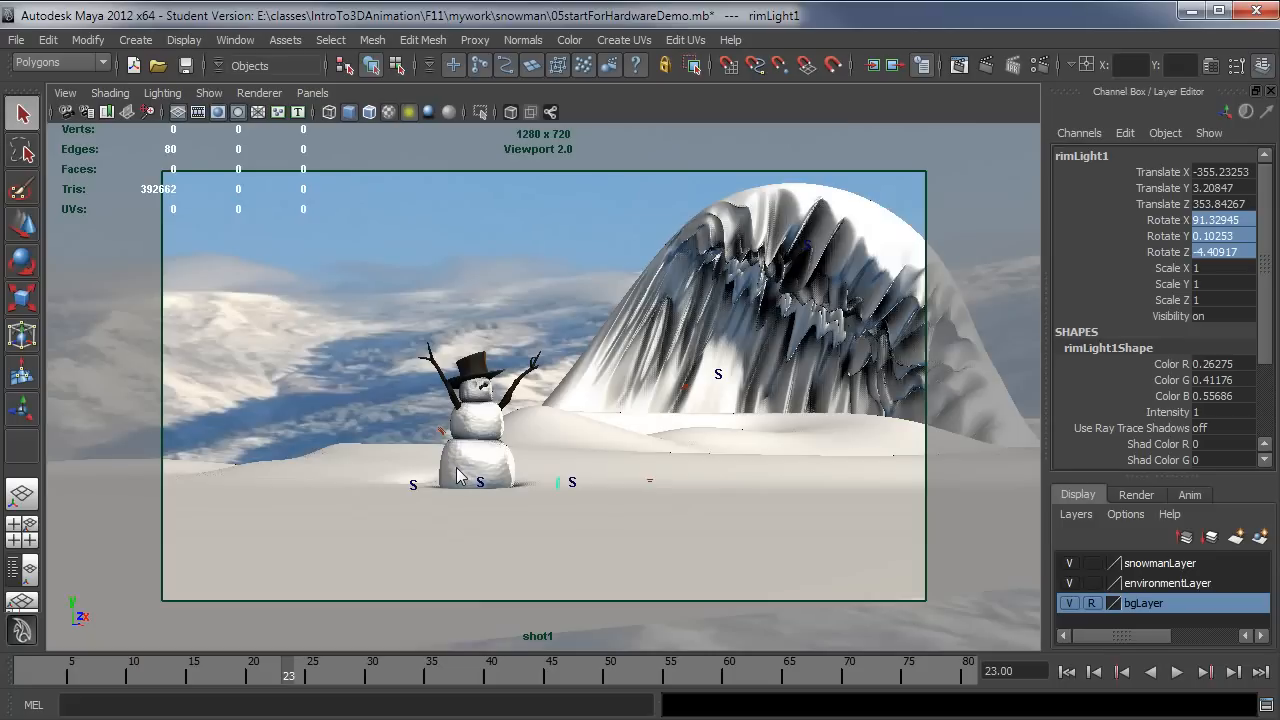
# Examine the snowMaterial attributes of the ground surface, and deselect the surface and close the Attribute Editor
pyautogui.click(706, 538)
pyautogui.hotkey('ctrl', 'a')
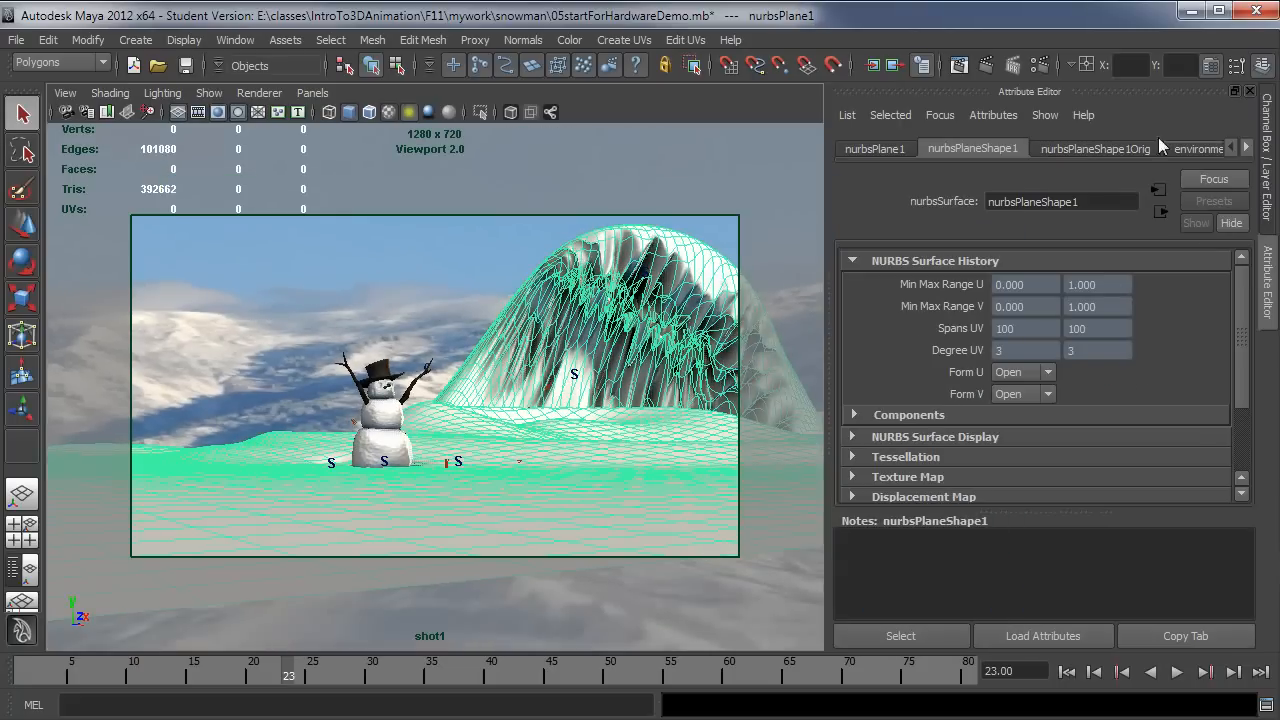
pyautogui.moveTo(1111, 90); pyautogui.dragTo(800, 108)
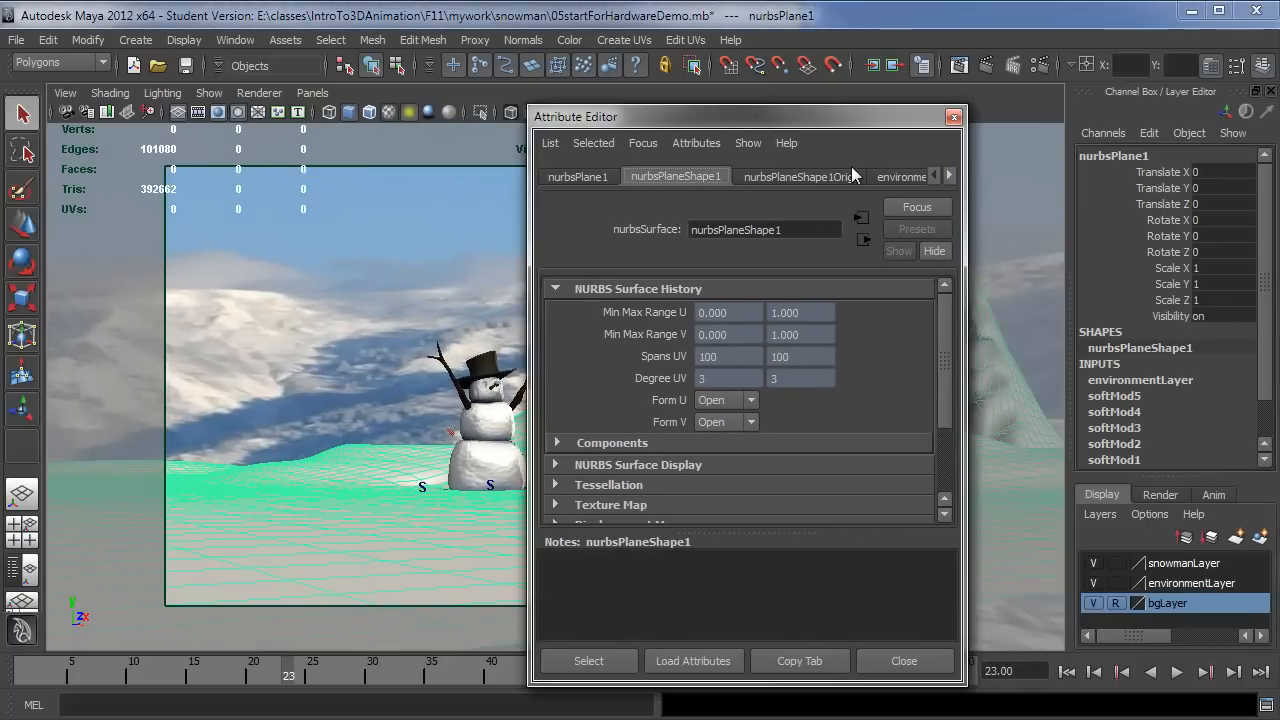
pyautogui.click(950, 177)
pyautogui.click(948, 177)
pyautogui.click(947, 177)
pyautogui.click(945, 177)
pyautogui.click(873, 177)
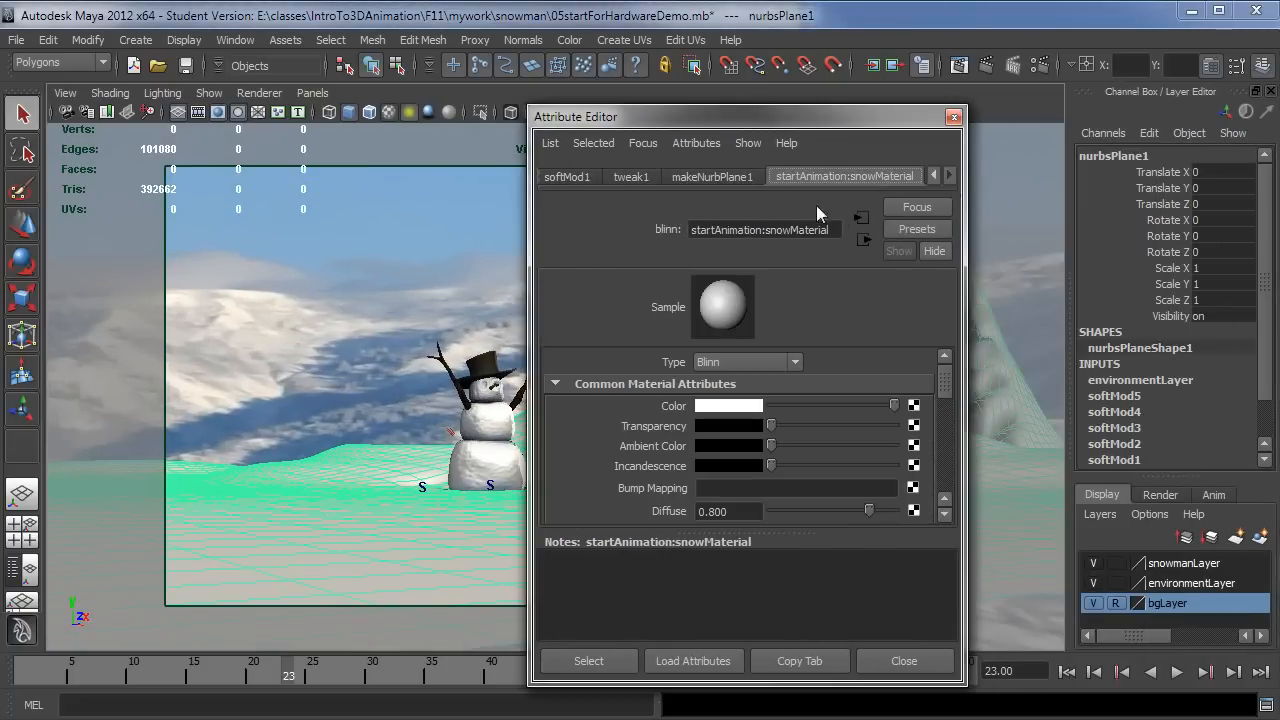
pyautogui.moveTo(802, 133); pyautogui.dragTo(826, 642)
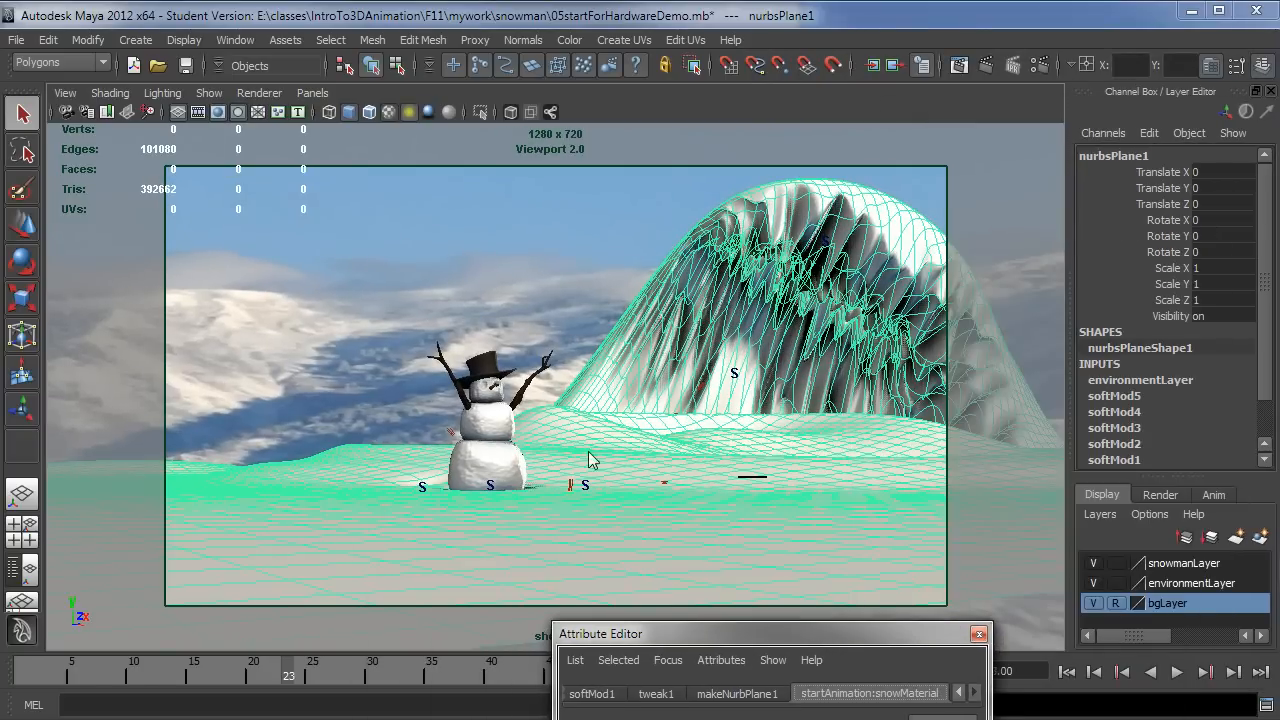
pyautogui.click(458, 242)
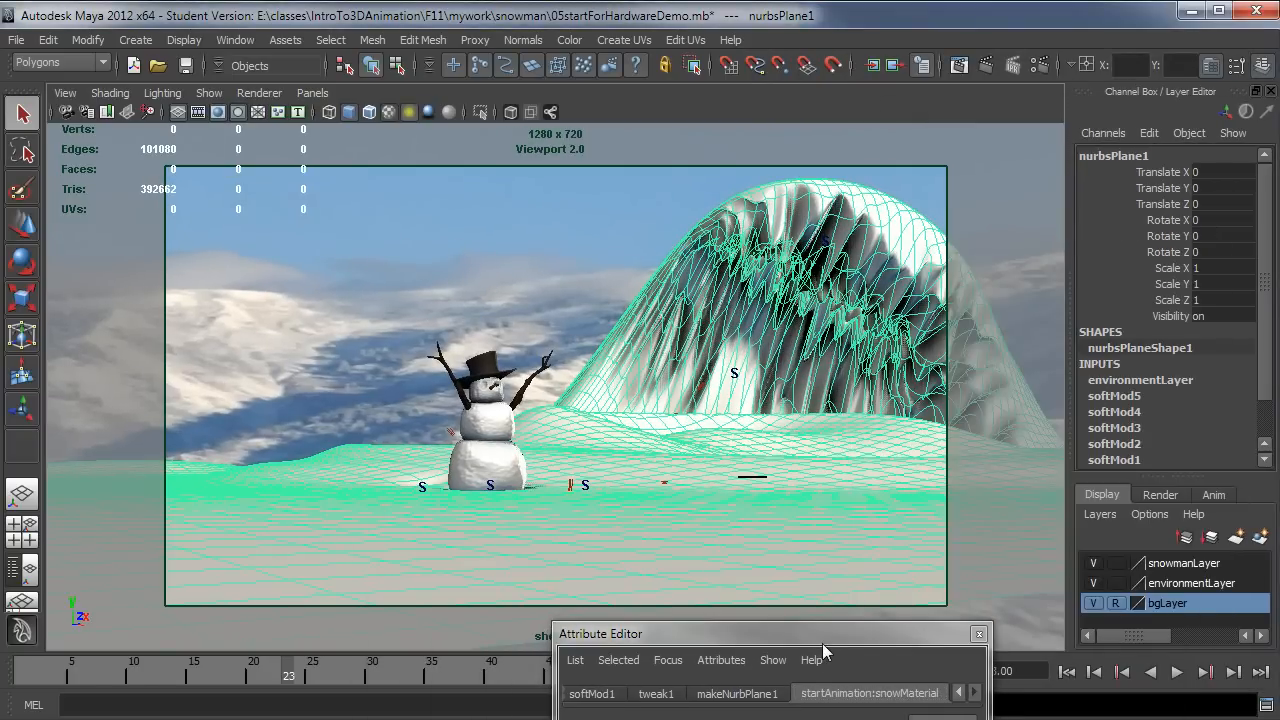
pyautogui.moveTo(824, 640); pyautogui.dragTo(926, 530)
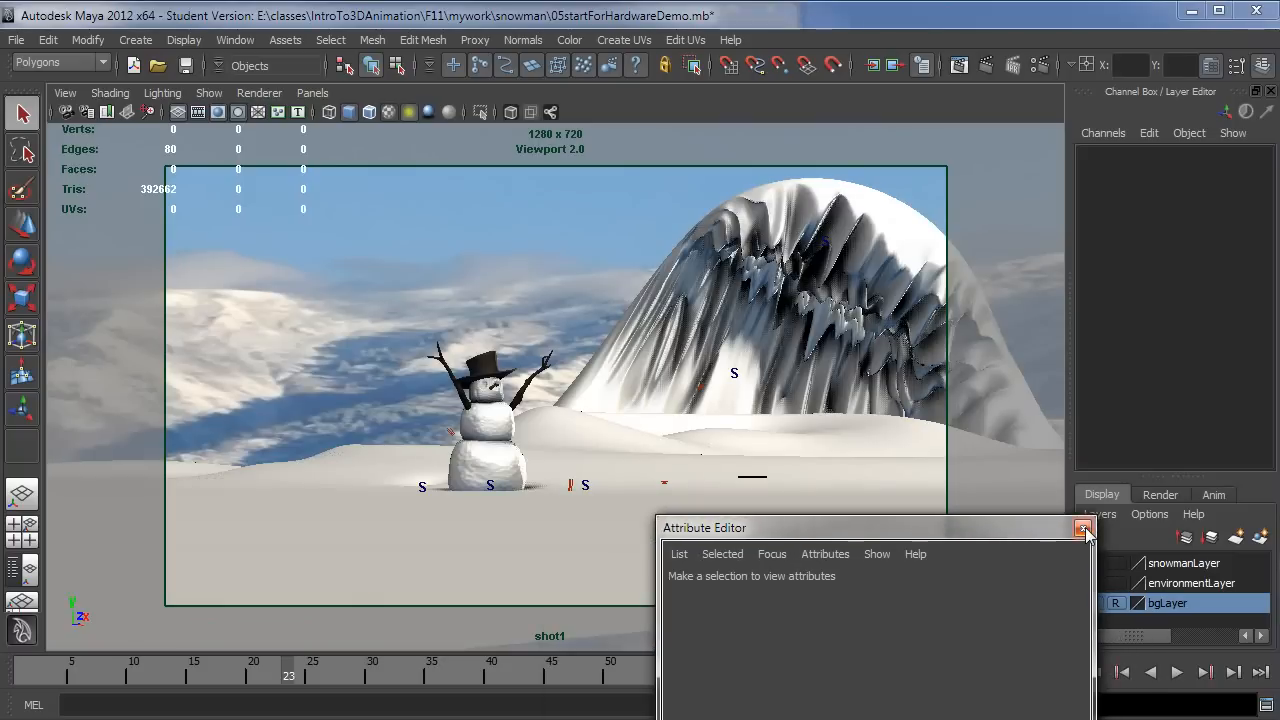
pyautogui.click(1083, 528)
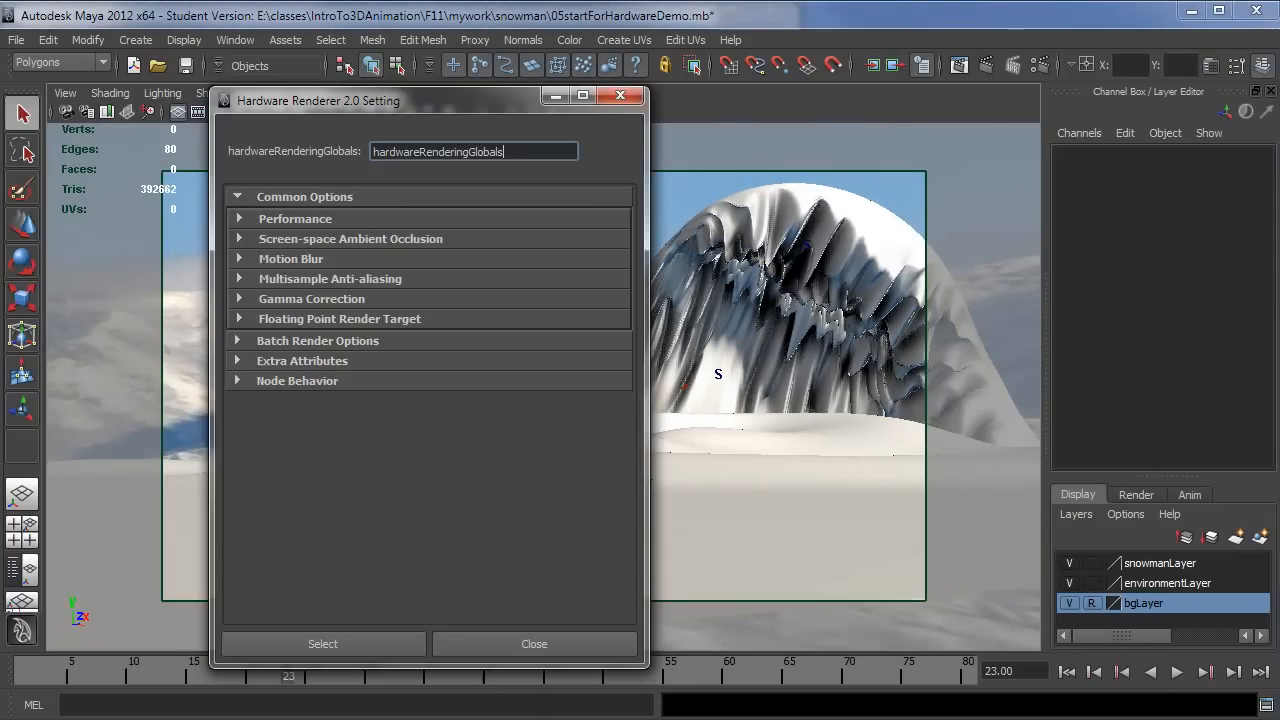
# Select startAnimation:snowMaterial in the Hypershade and darken its specular colour to a dark grey
pyautogui.click(618, 98)
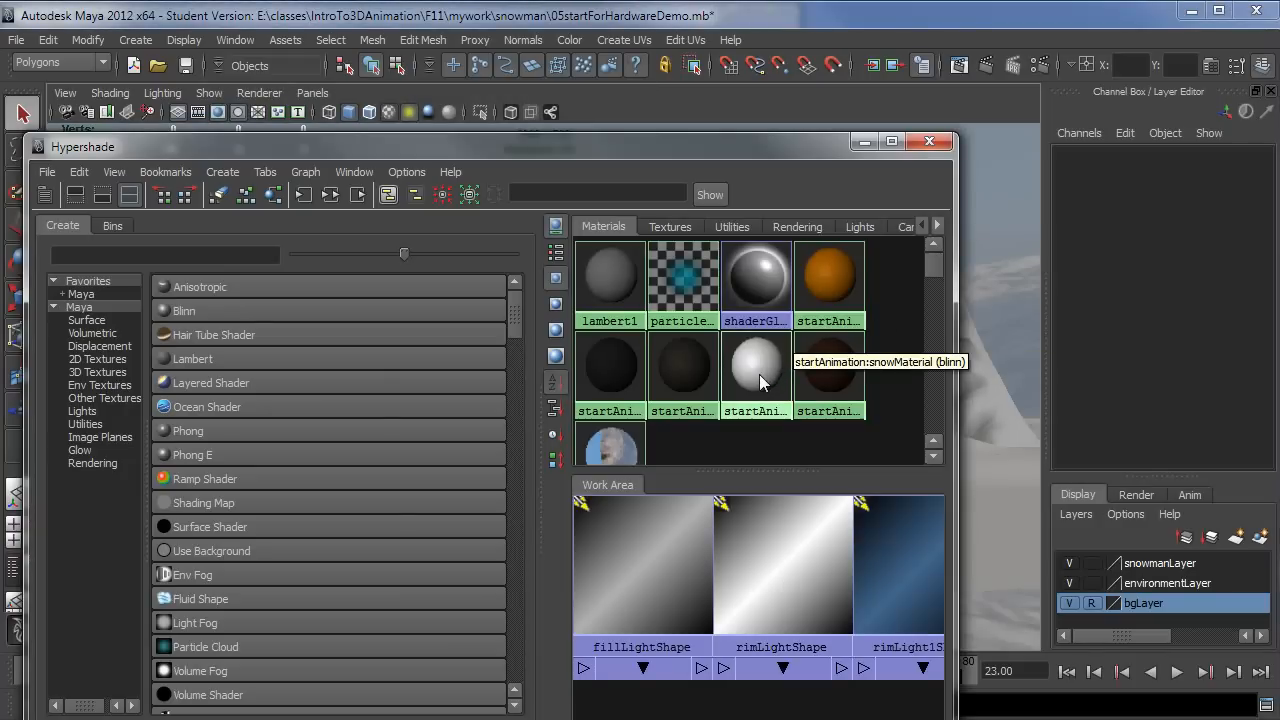
pyautogui.click(760, 372)
pyautogui.click(864, 141)
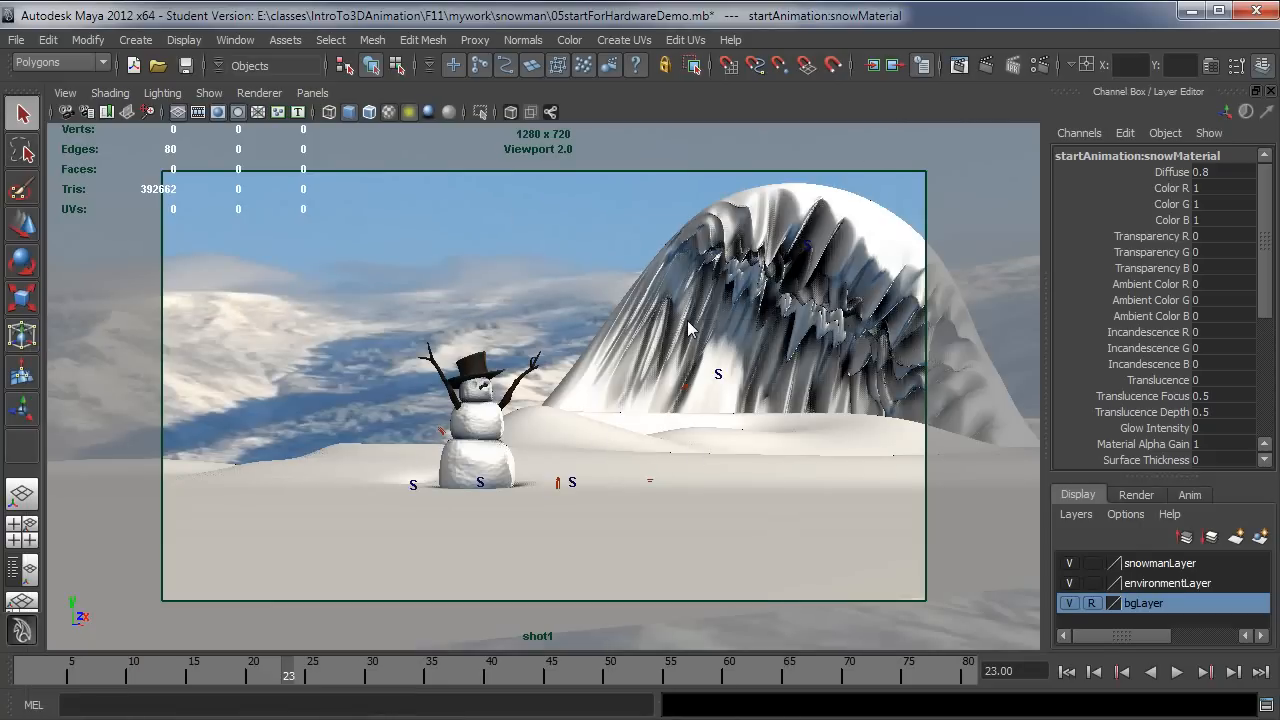
pyautogui.hotkey('ctrl', 'a')
pyautogui.moveTo(807, 545); pyautogui.dragTo(207, 270)
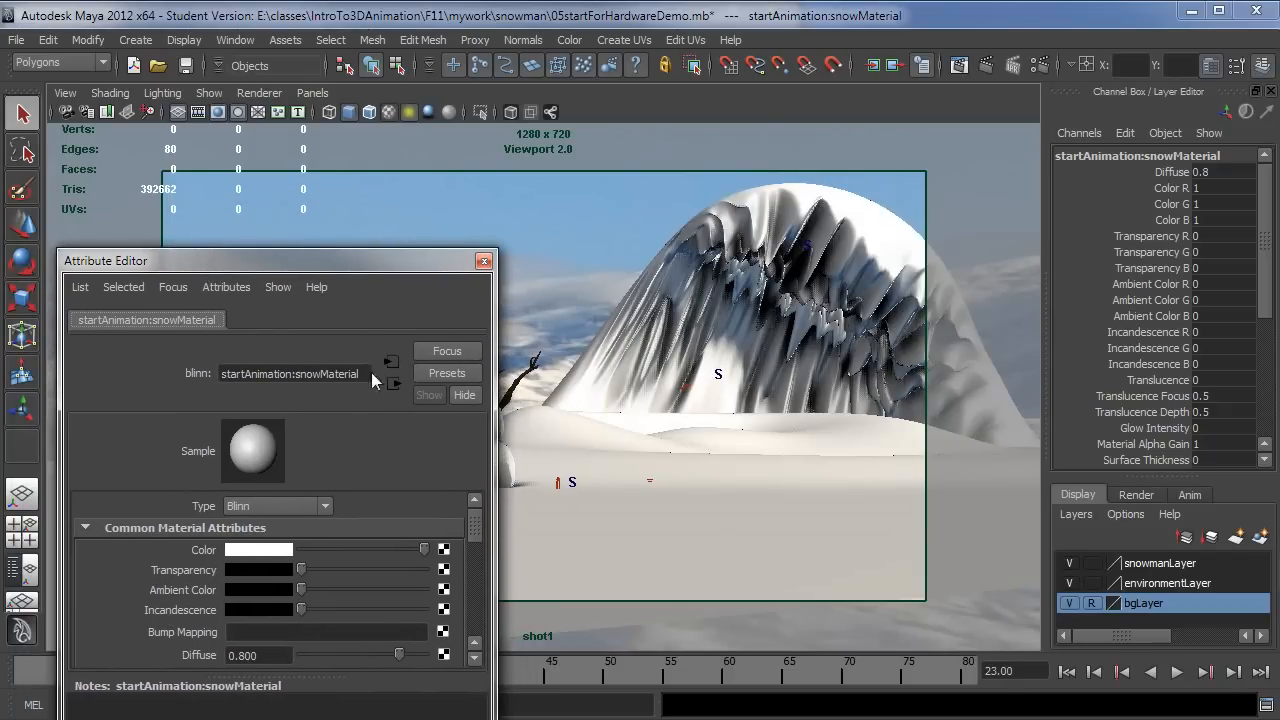
pyautogui.moveTo(367, 264); pyautogui.dragTo(313, 248)
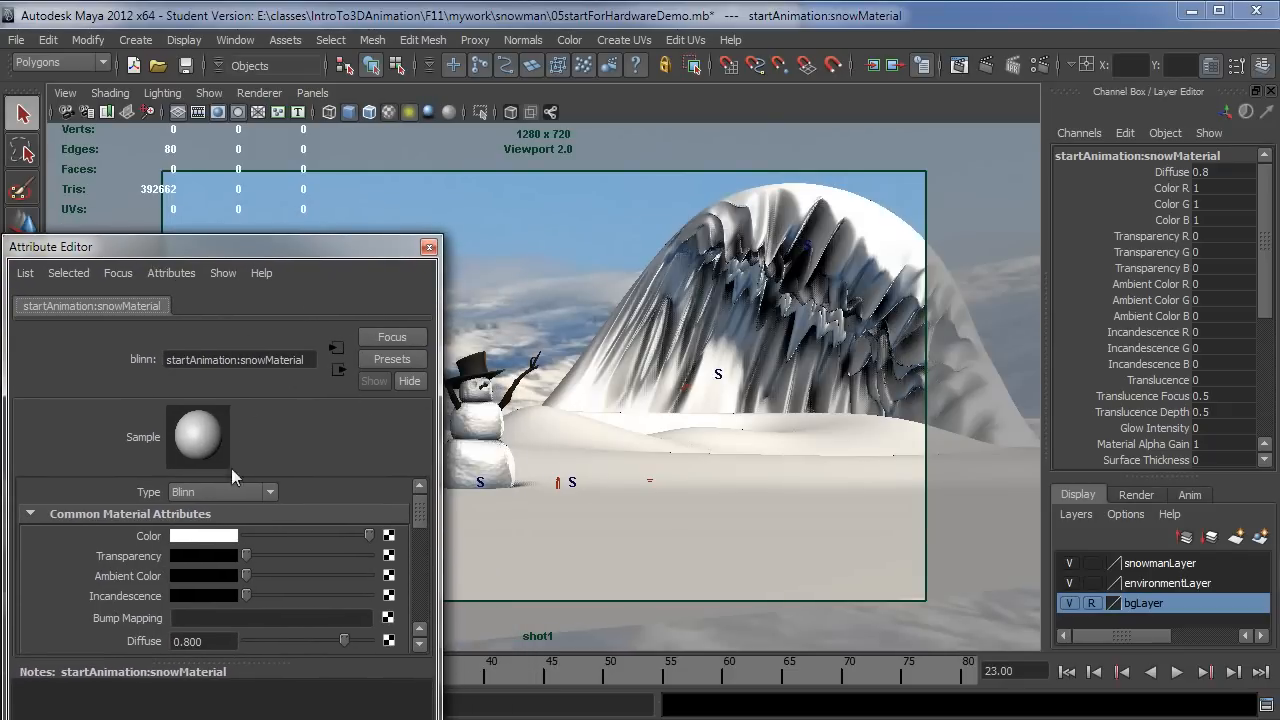
pyautogui.scroll(-3, 418, 535)
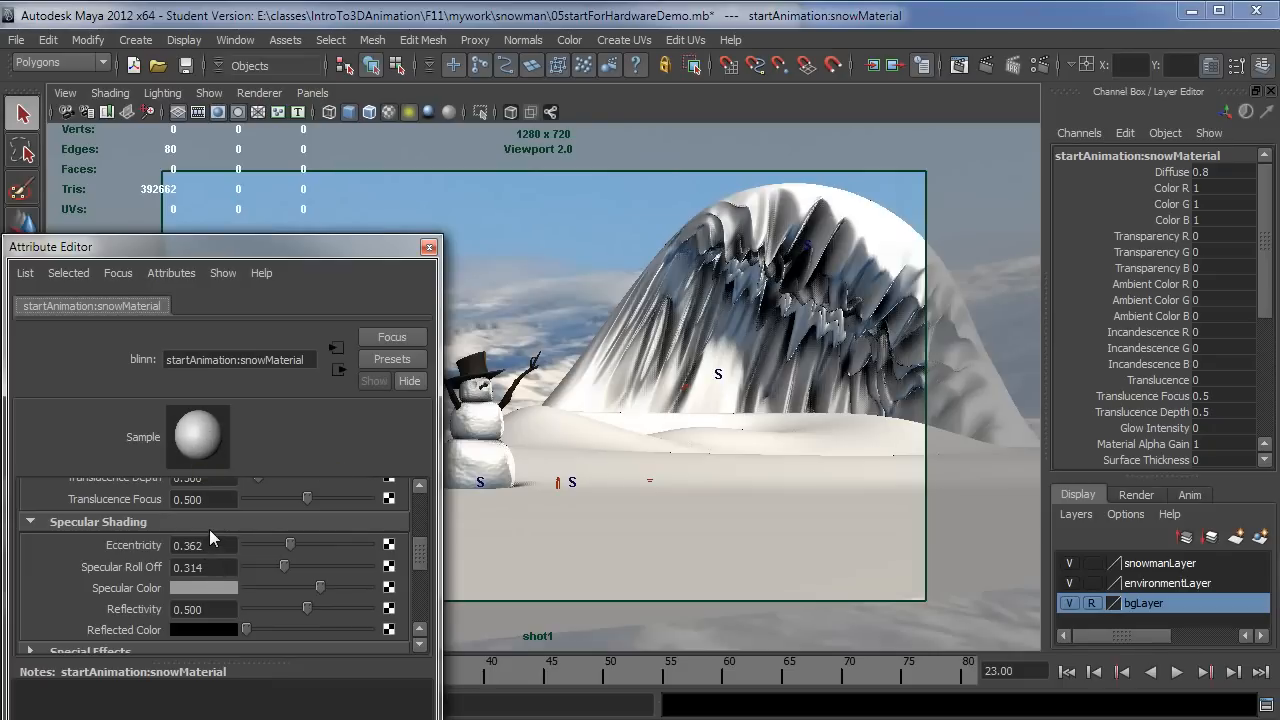
pyautogui.click(274, 587)
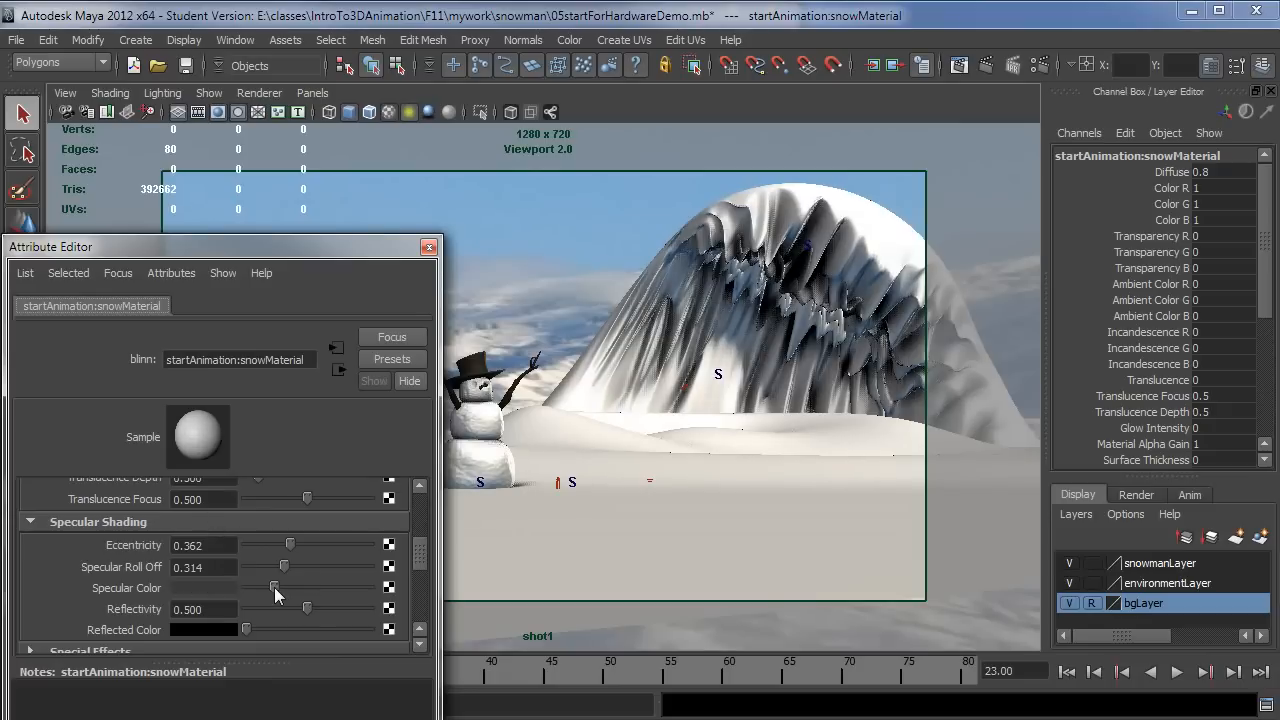
pyautogui.moveTo(276, 595); pyautogui.dragTo(272, 595)
# Check the snow's shine in the scene, darken snowMaterial's specular colour slightly further and close the Attribute Editor
pyautogui.moveTo(325, 254); pyautogui.dragTo(333, 543)
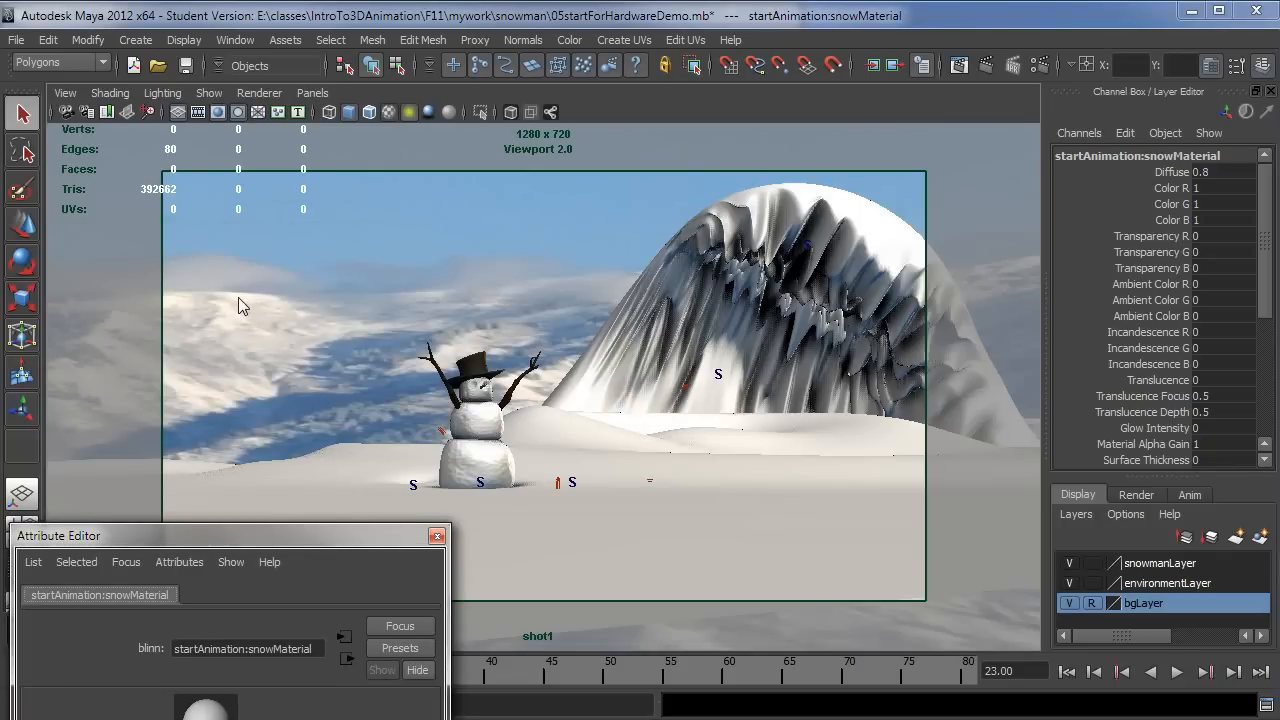
pyautogui.moveTo(324, 536); pyautogui.dragTo(343, 311)
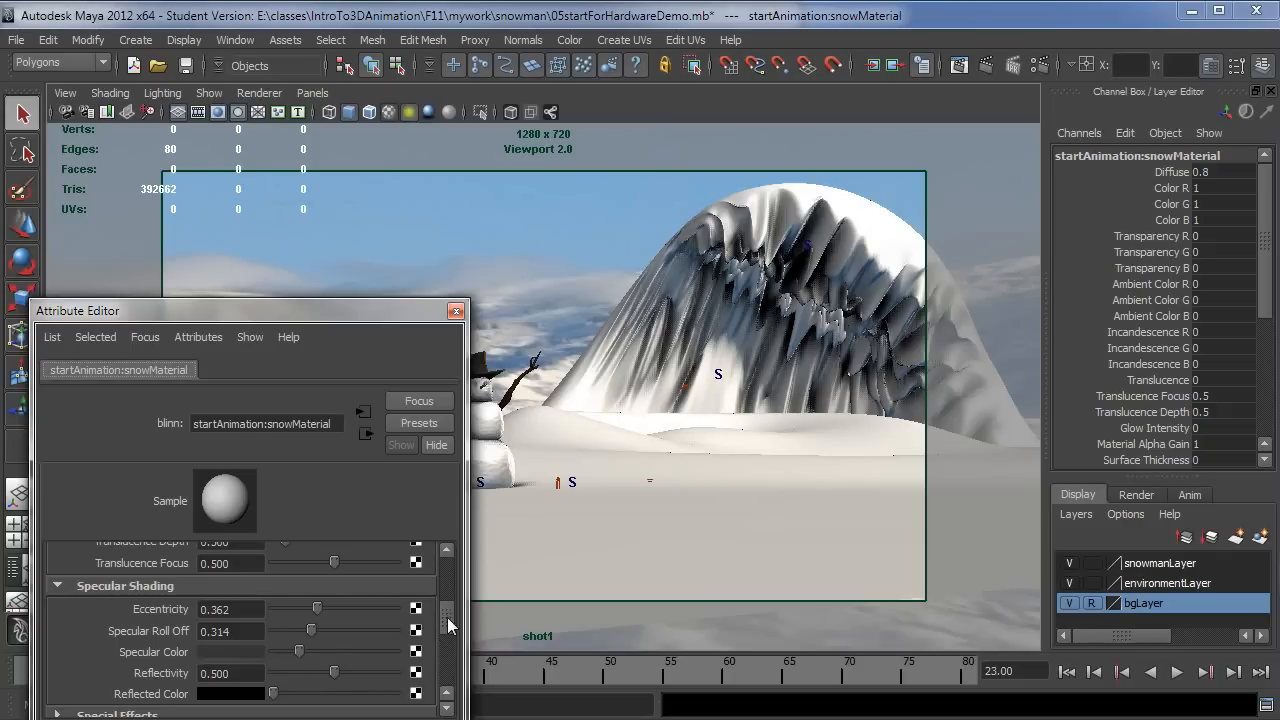
pyautogui.scroll(3, 447, 612)
pyautogui.moveTo(445, 605); pyautogui.dragTo(445, 607)
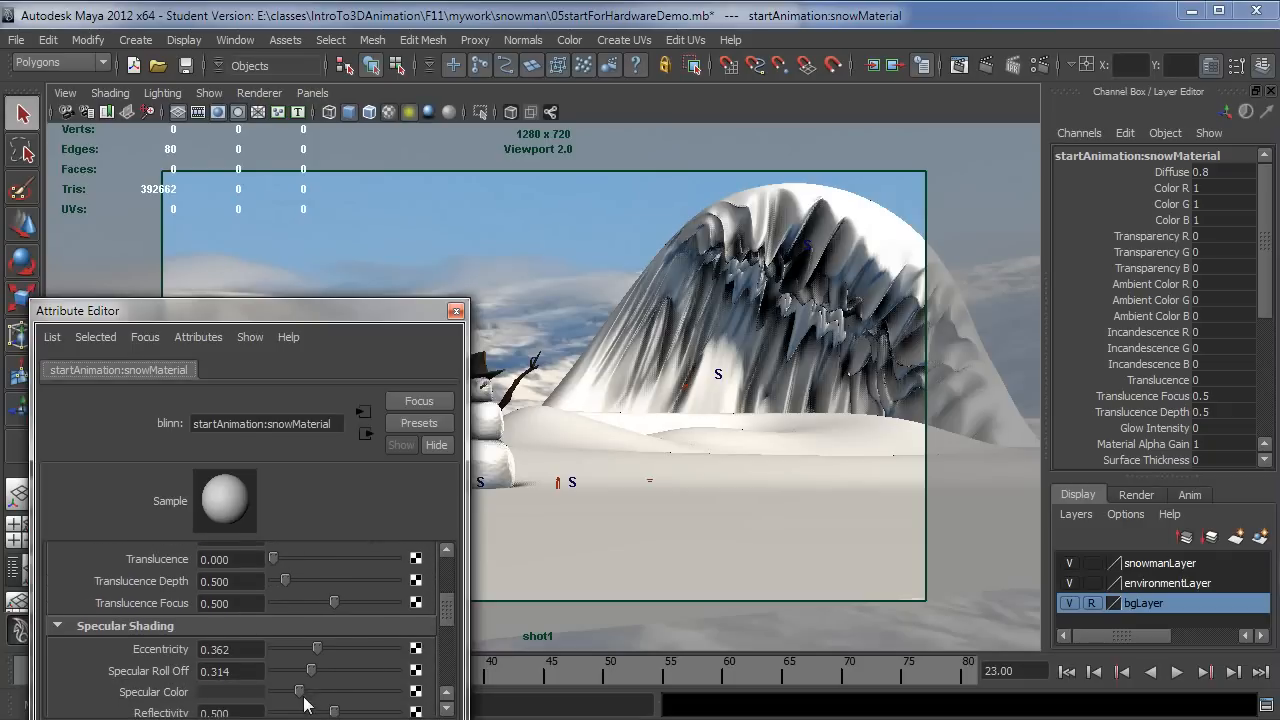
pyautogui.moveTo(300, 693); pyautogui.dragTo(296, 691)
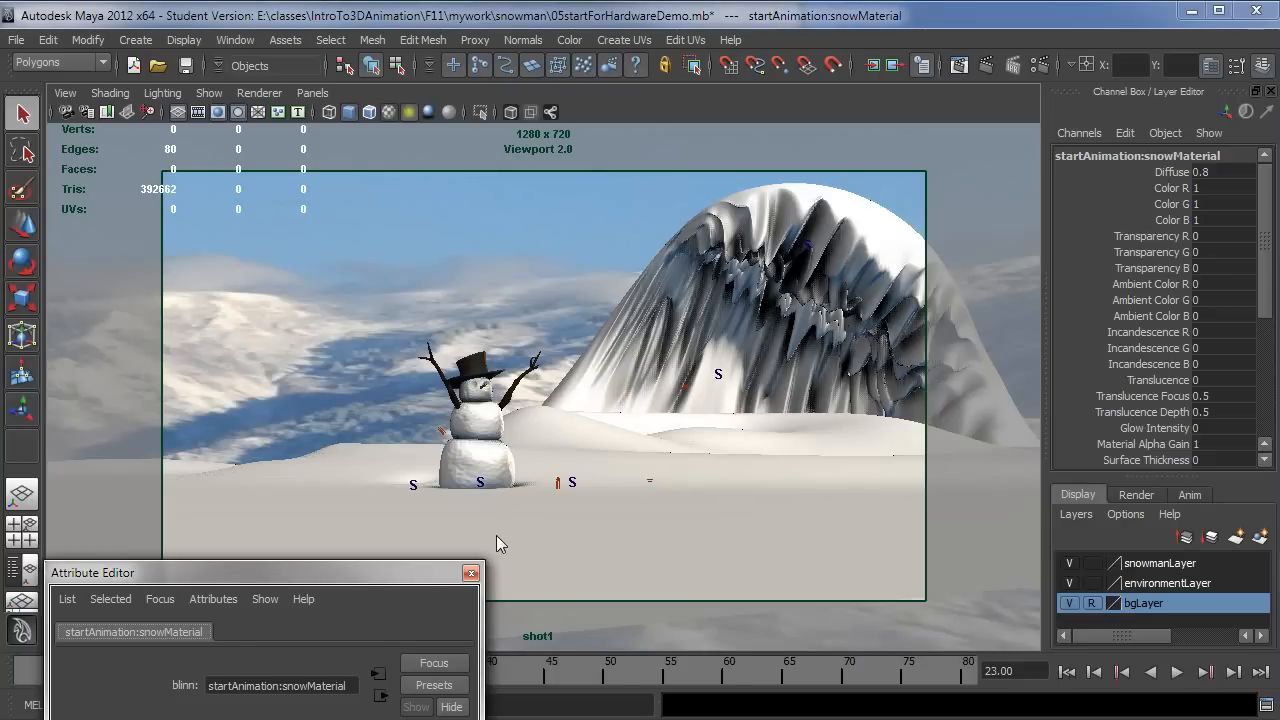
pyautogui.click(470, 573)
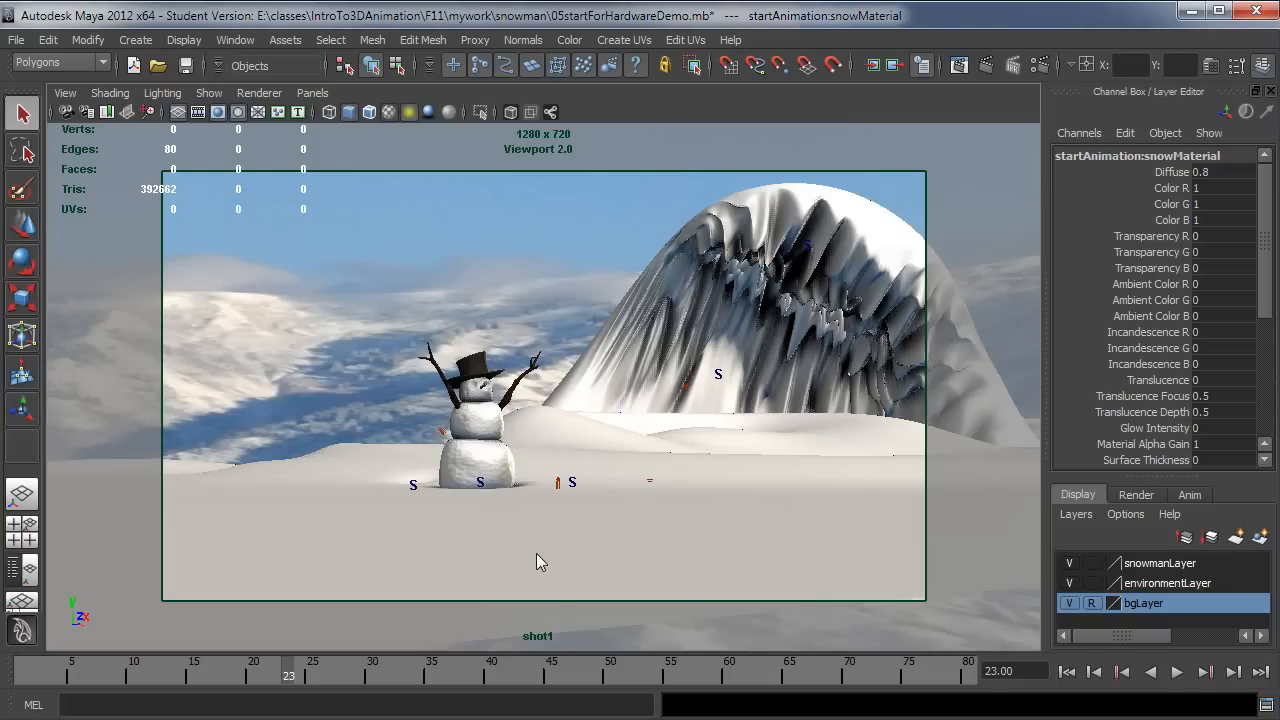
# Set the key light's shadow colour to a dark blue and close the Attribute Editor
pyautogui.click(684, 390)
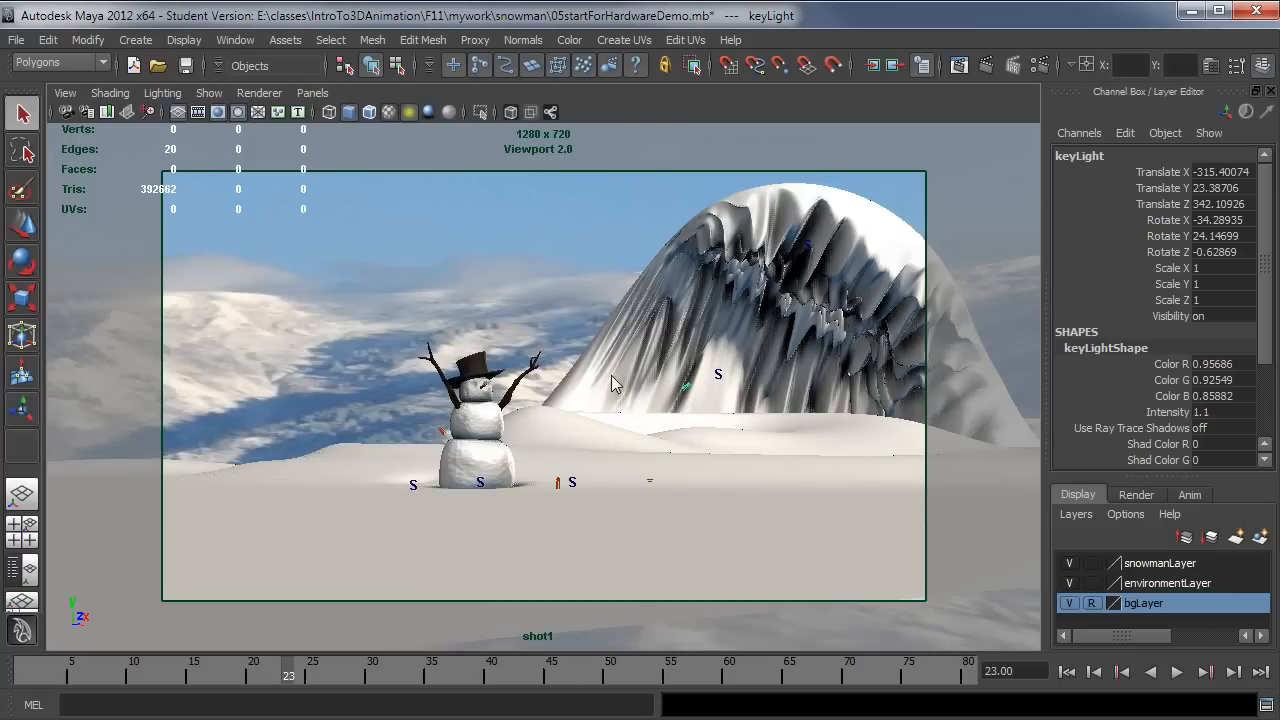
pyautogui.hotkey('ctrl', 'a')
pyautogui.moveTo(374, 577); pyautogui.dragTo(374, 89)
pyautogui.moveTo(463, 352); pyautogui.dragTo(465, 374)
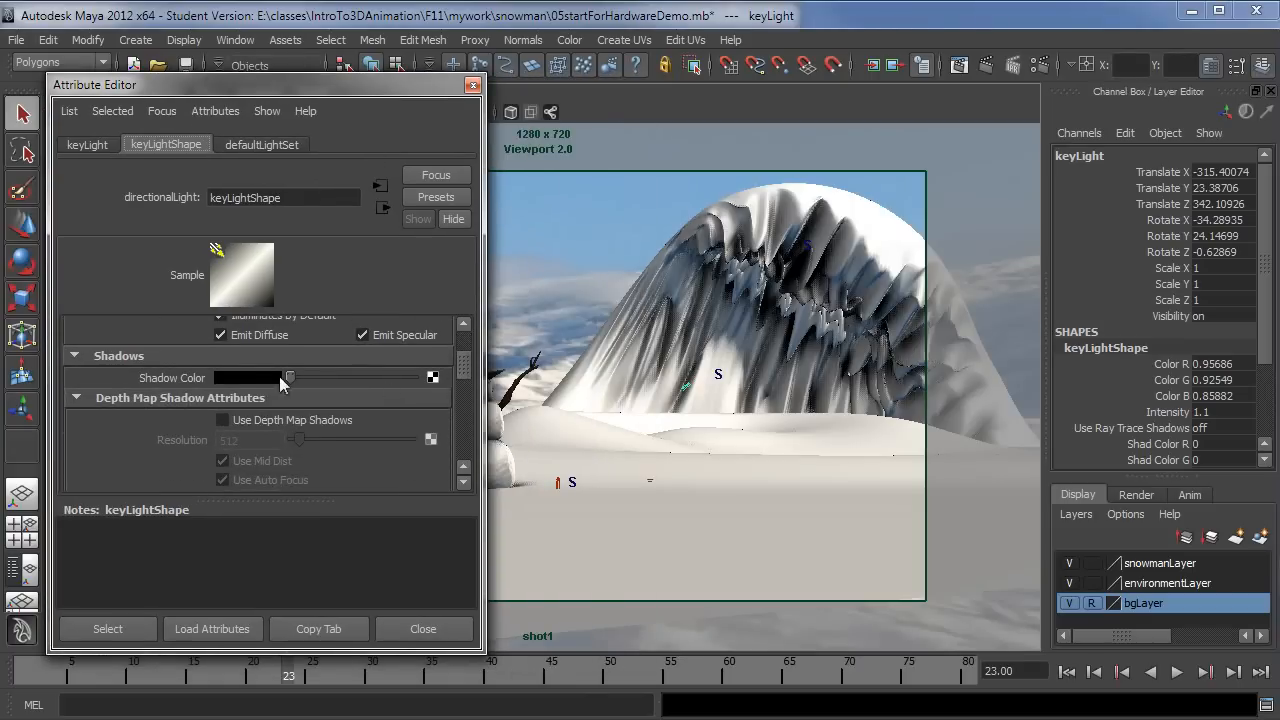
pyautogui.moveTo(327, 86); pyautogui.dragTo(930, 111)
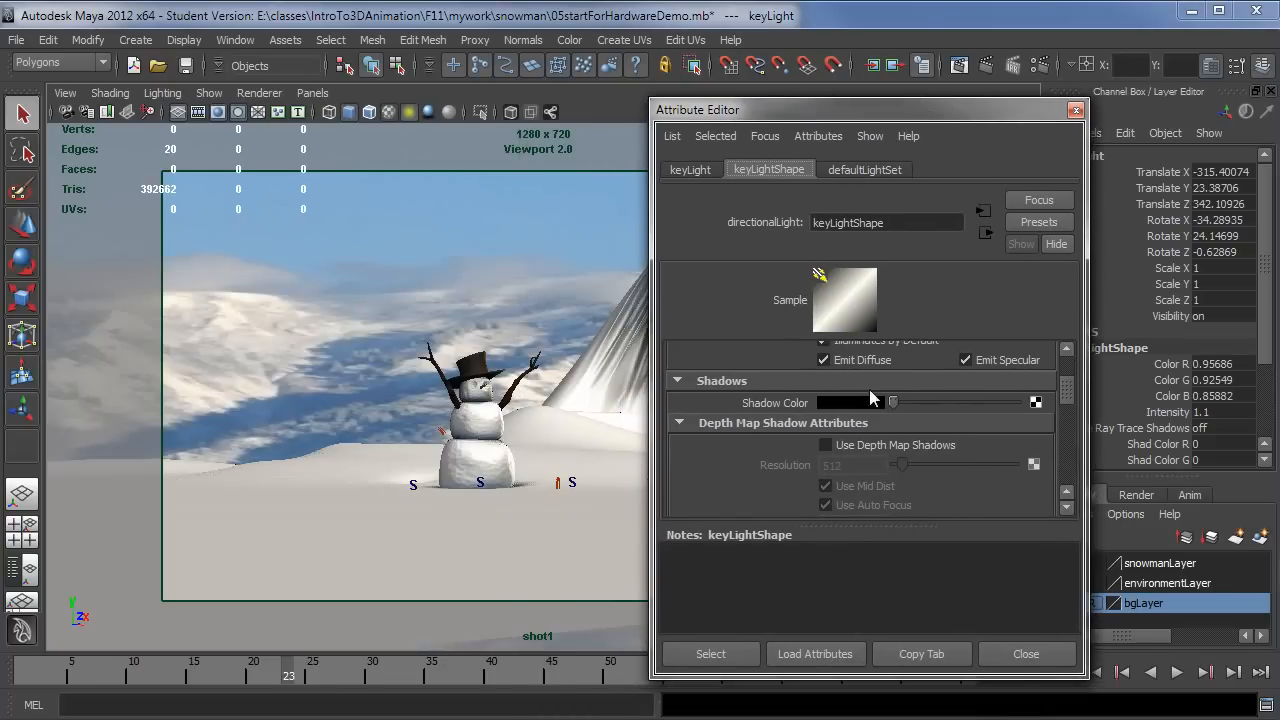
pyautogui.click(869, 403)
pyautogui.click(286, 404)
pyautogui.click(936, 403)
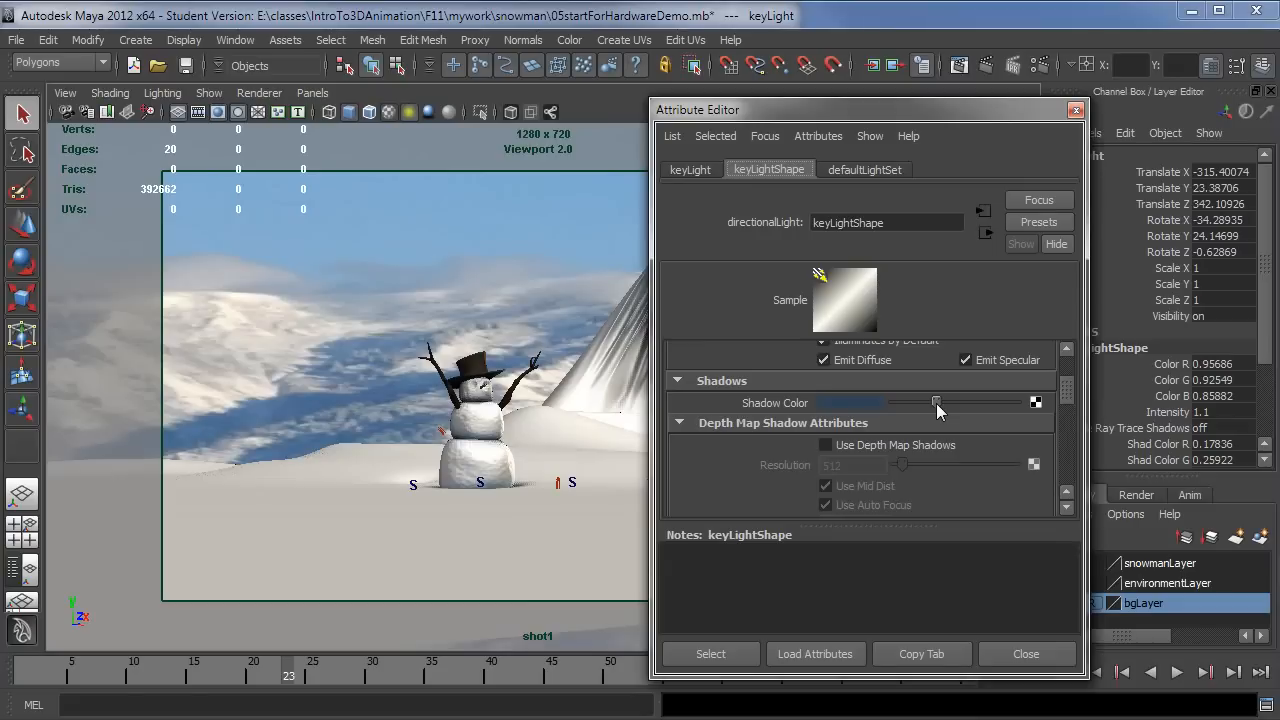
pyautogui.click(1076, 111)
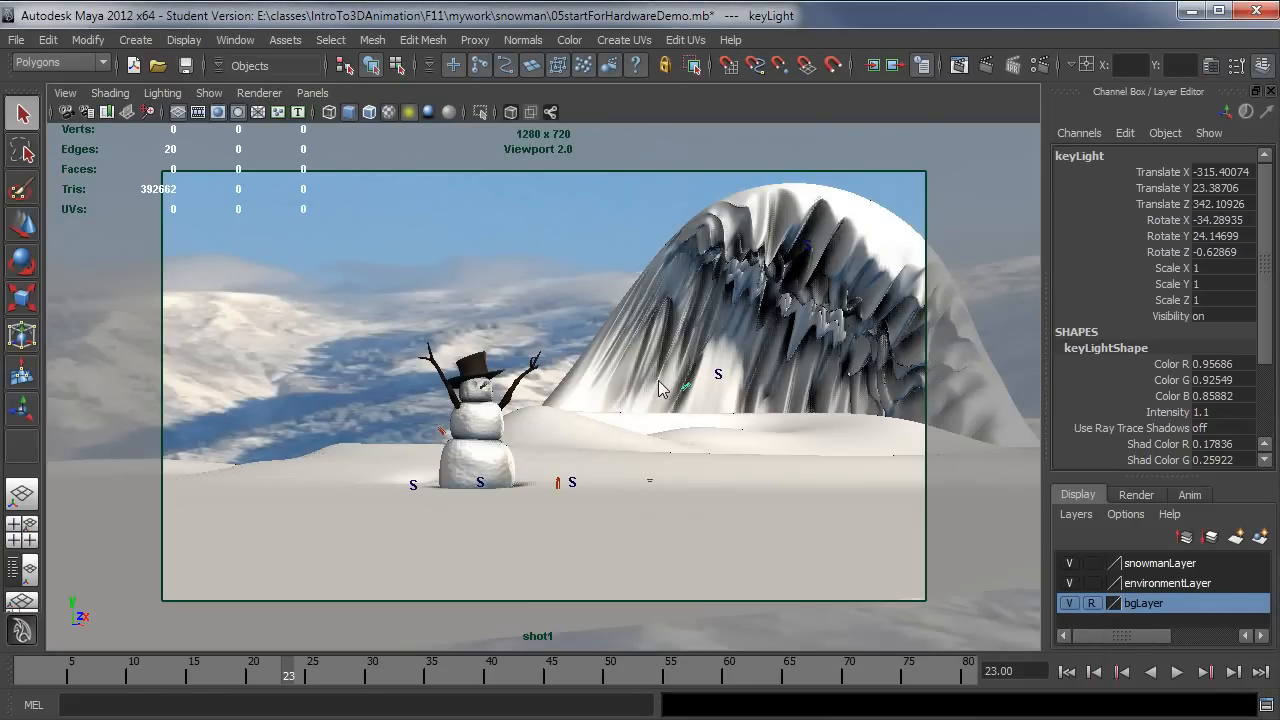
# Enable Use Depth Map Shadows on keyLightShape and close the Attribute Editor
pyautogui.hotkey('ctrl', 'a')
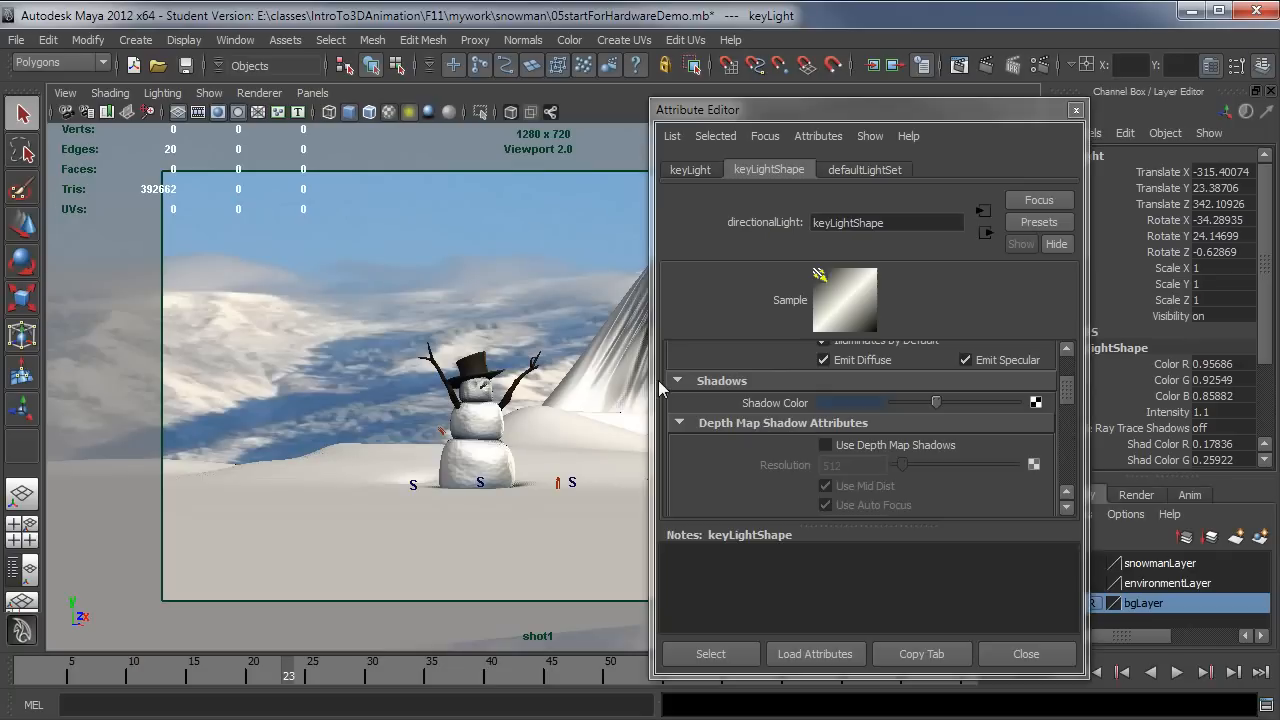
pyautogui.moveTo(1067, 392); pyautogui.dragTo(1066, 412)
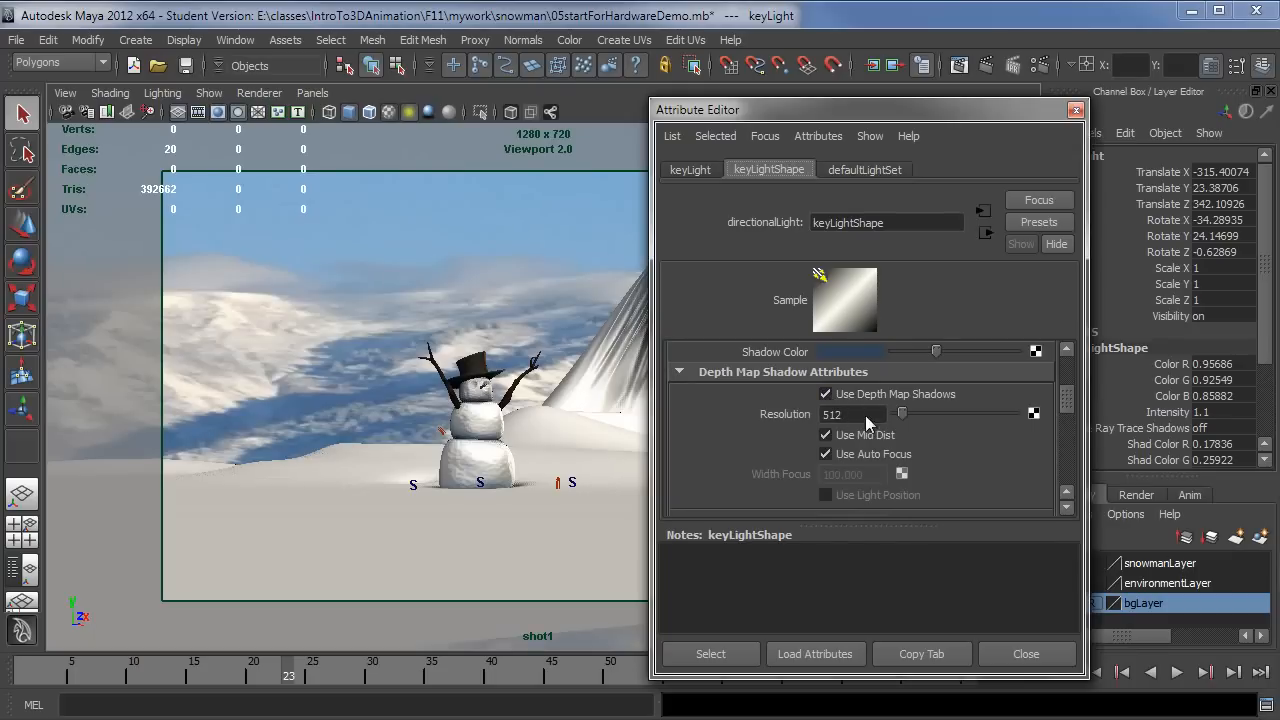
pyautogui.click(1075, 110)
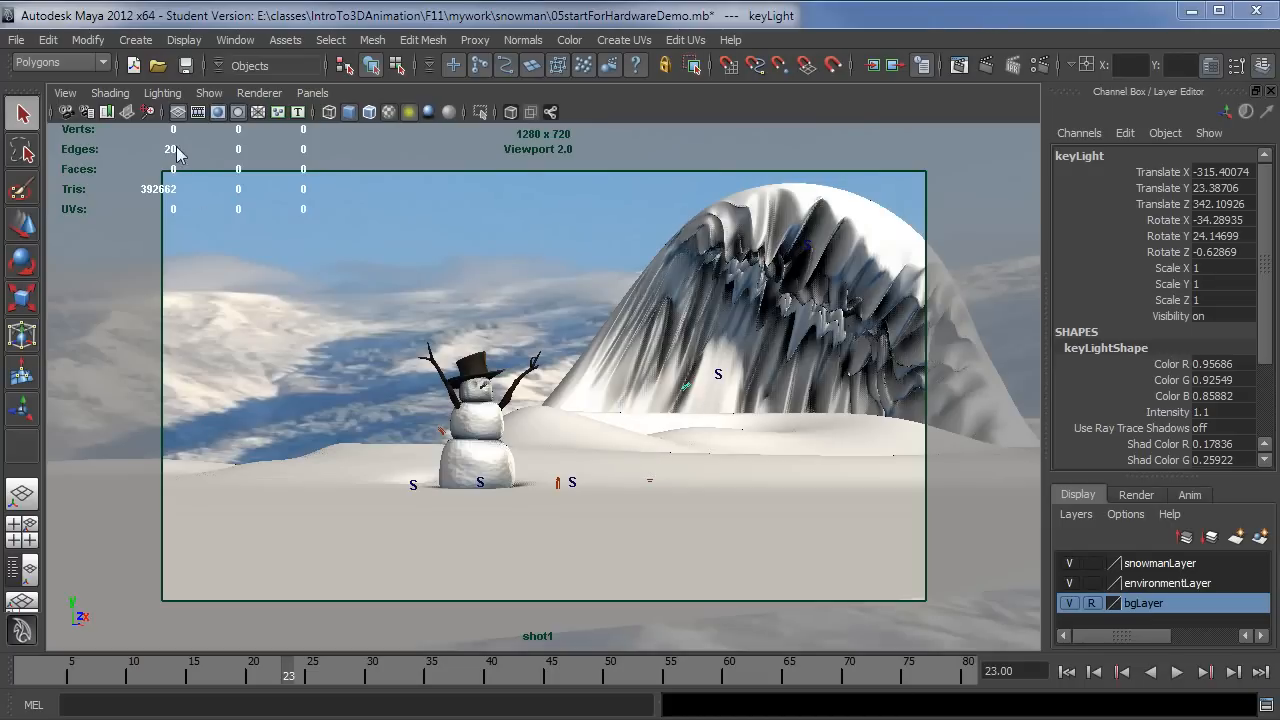
# Turn on shadow display in the shot1 view, toggling it off and on again to compare the lighting
pyautogui.click(158, 94)
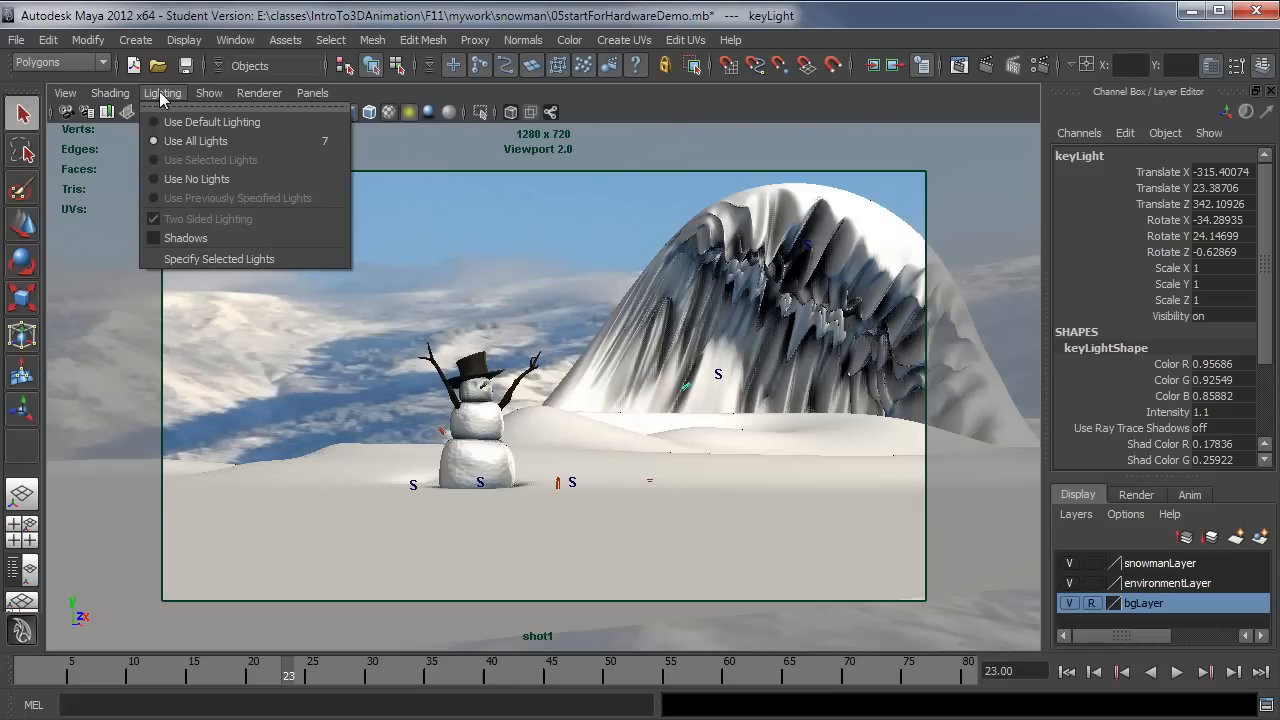
pyautogui.click(196, 241)
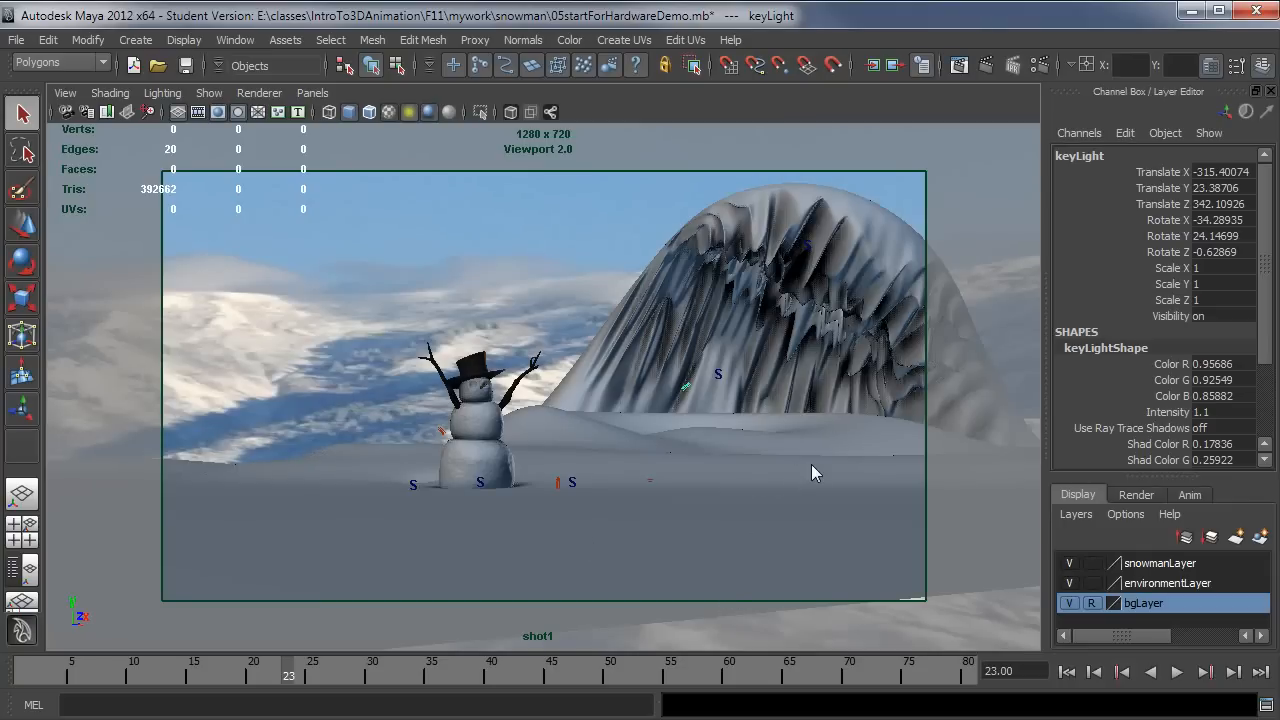
pyautogui.click(162, 92)
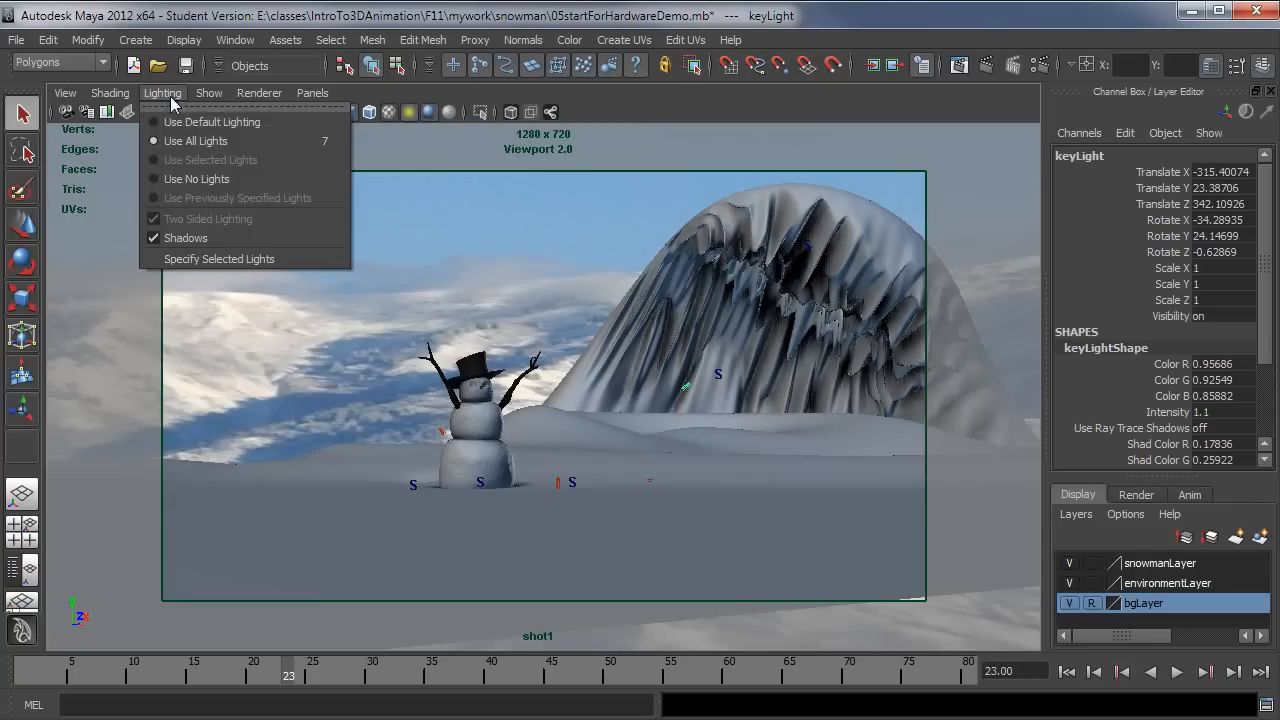
pyautogui.click(197, 243)
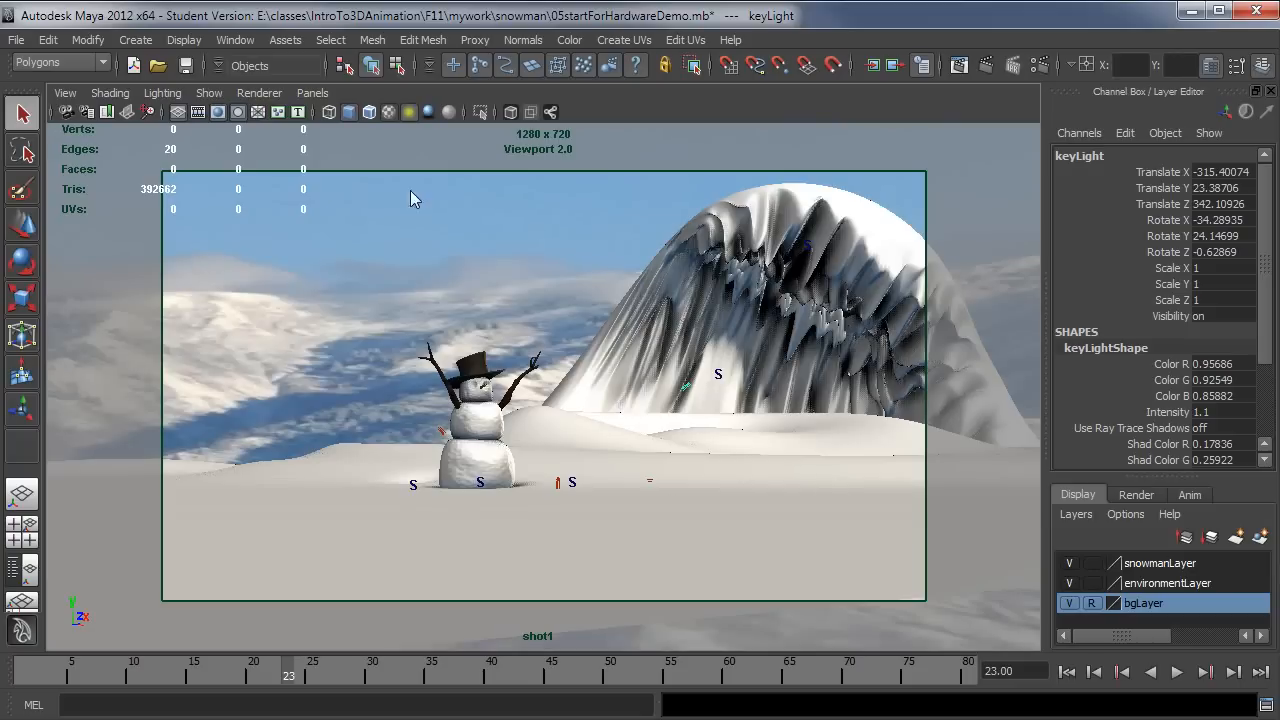
pyautogui.click(160, 94)
pyautogui.click(181, 219)
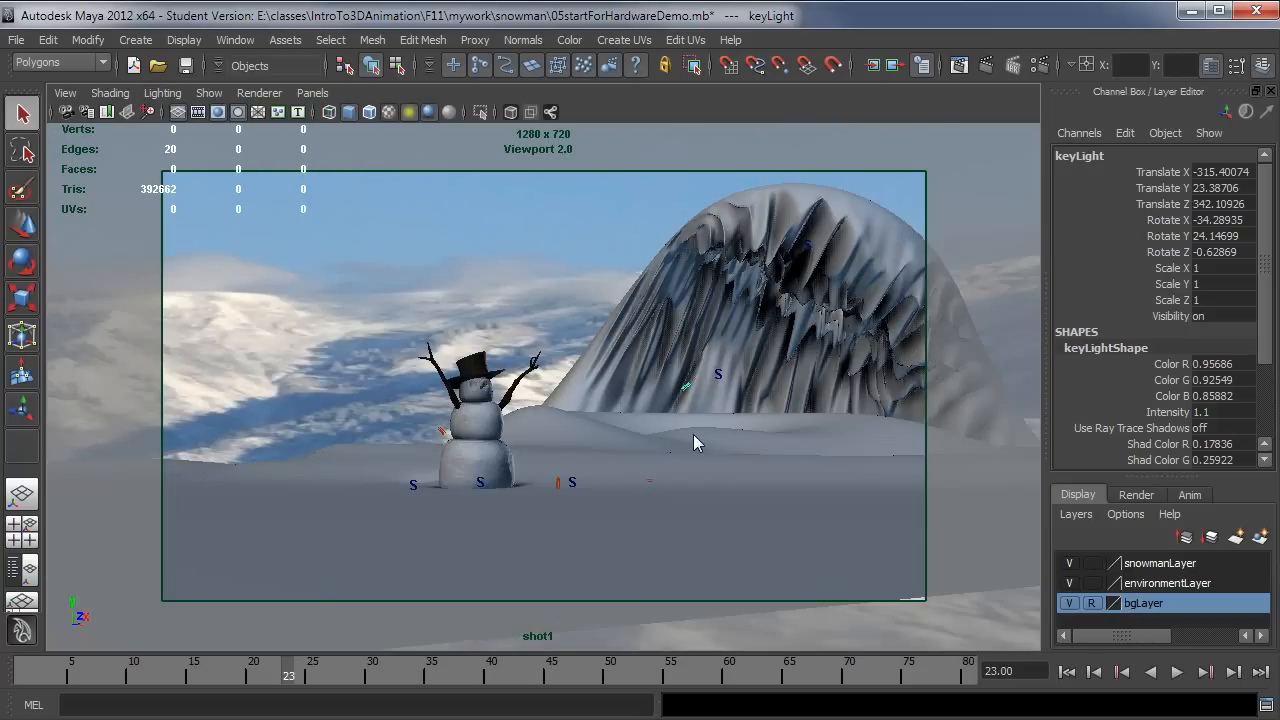
# In the perspective view, select the bgLayer cylinder, turn off its Casts Shadows and Receive Shadows render stats, and deselect it
pyautogui.press('space')
pyautogui.moveTo(657, 414); pyautogui.dragTo(673, 336)
pyautogui.keyDown('alt'); pyautogui.moveTo(772, 392); pyautogui.dragTo(570, 448, button='right'); pyautogui.keyUp('alt')
pyautogui.keyDown('alt'); pyautogui.moveTo(570, 448); pyautogui.dragTo(306, 499); pyautogui.keyUp('alt')
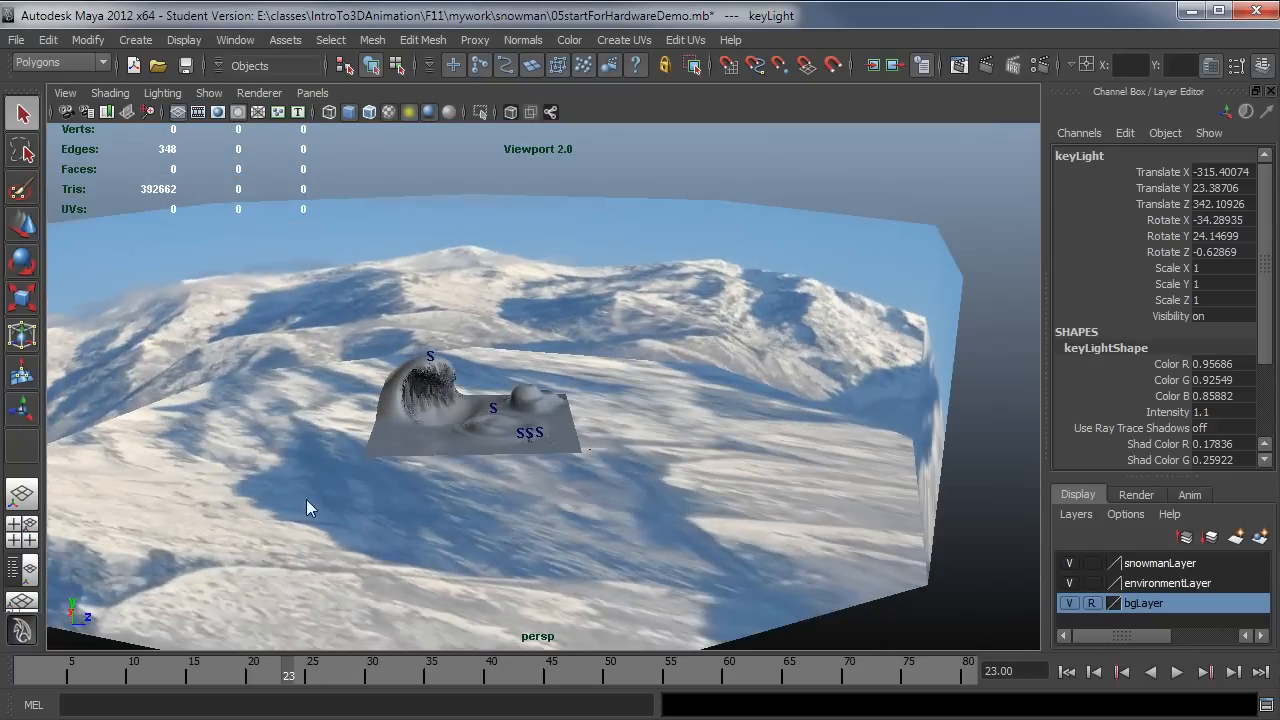
pyautogui.keyDown('alt'); pyautogui.moveTo(716, 461); pyautogui.dragTo(576, 504); pyautogui.keyUp('alt')
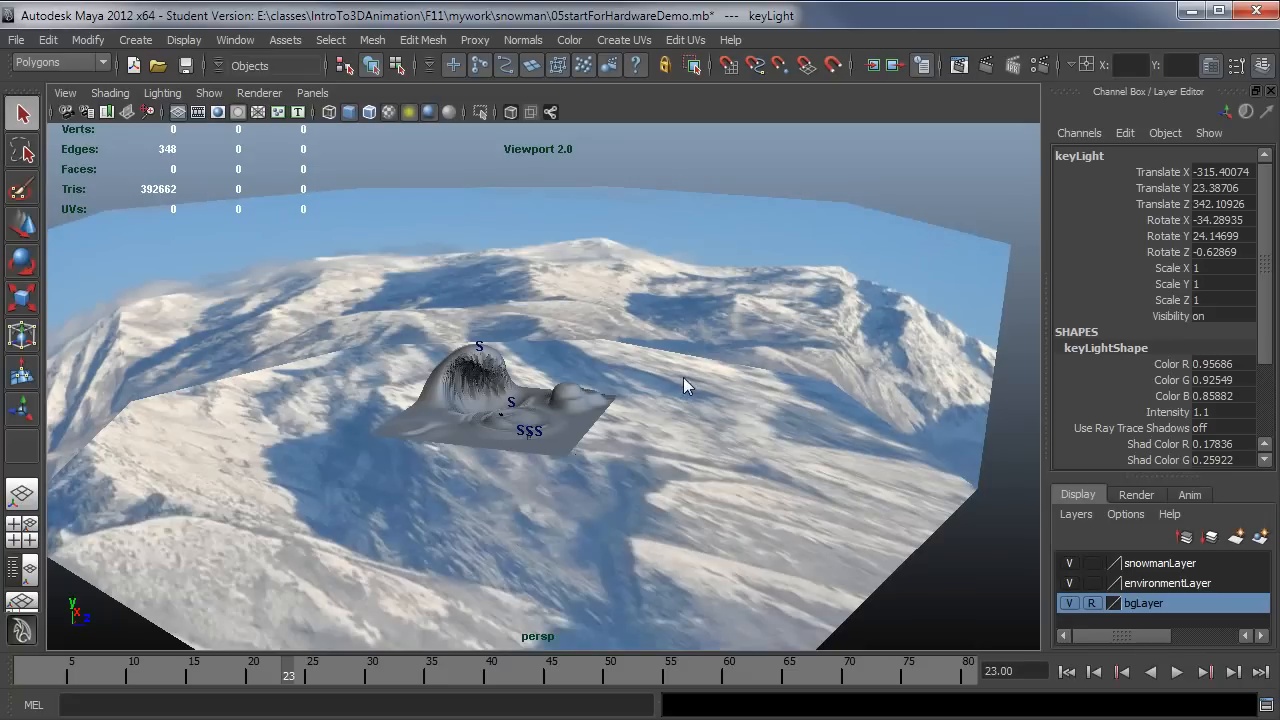
pyautogui.rightClick(1134, 604)
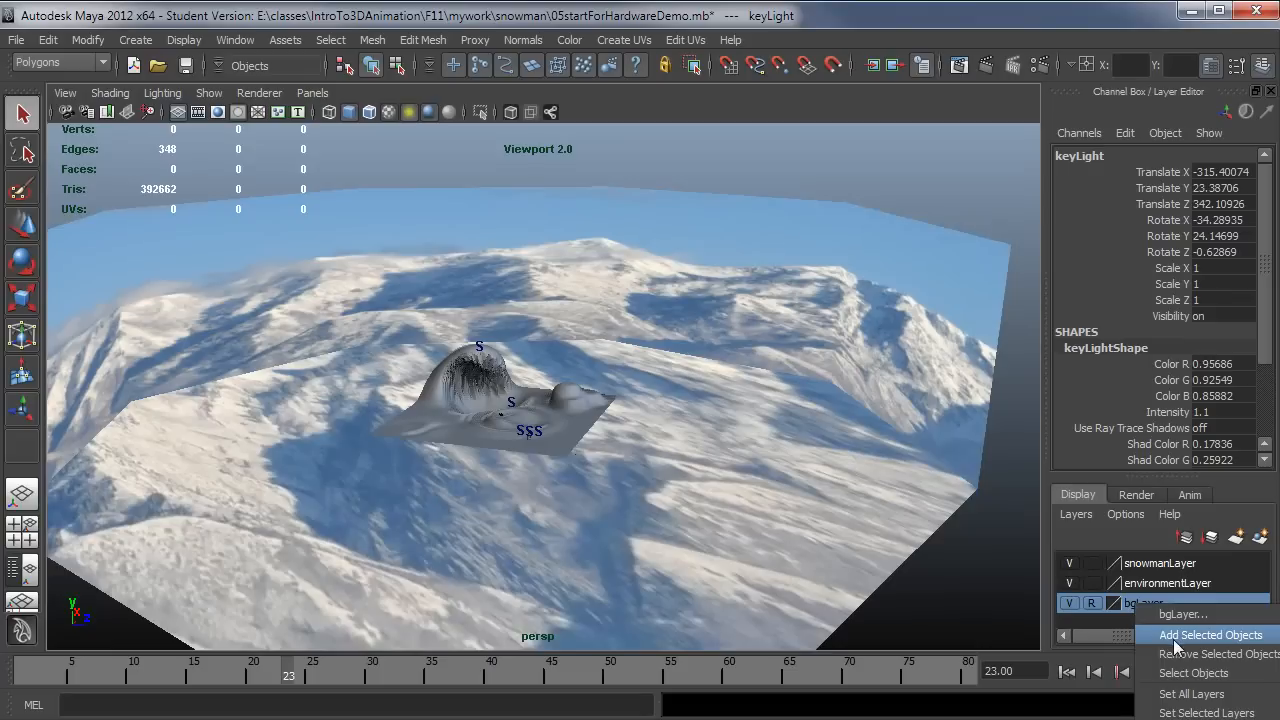
pyautogui.click(1190, 673)
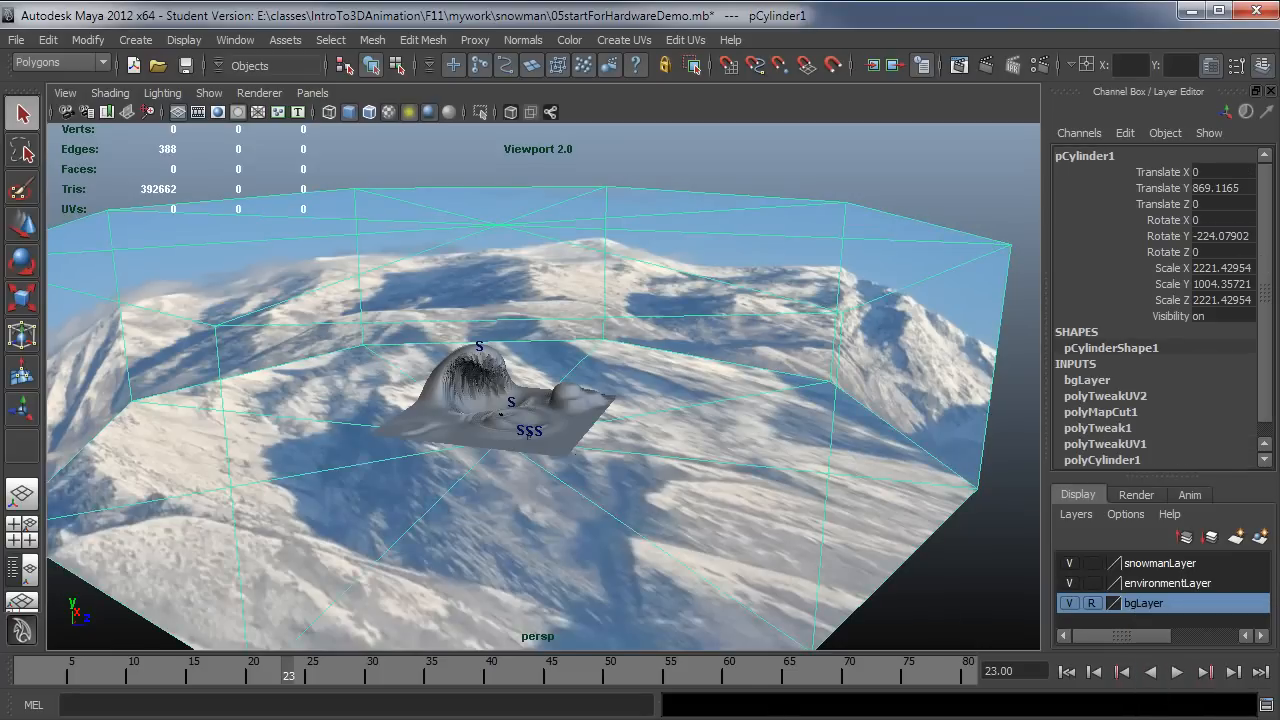
pyautogui.hotkey('ctrl', 'a')
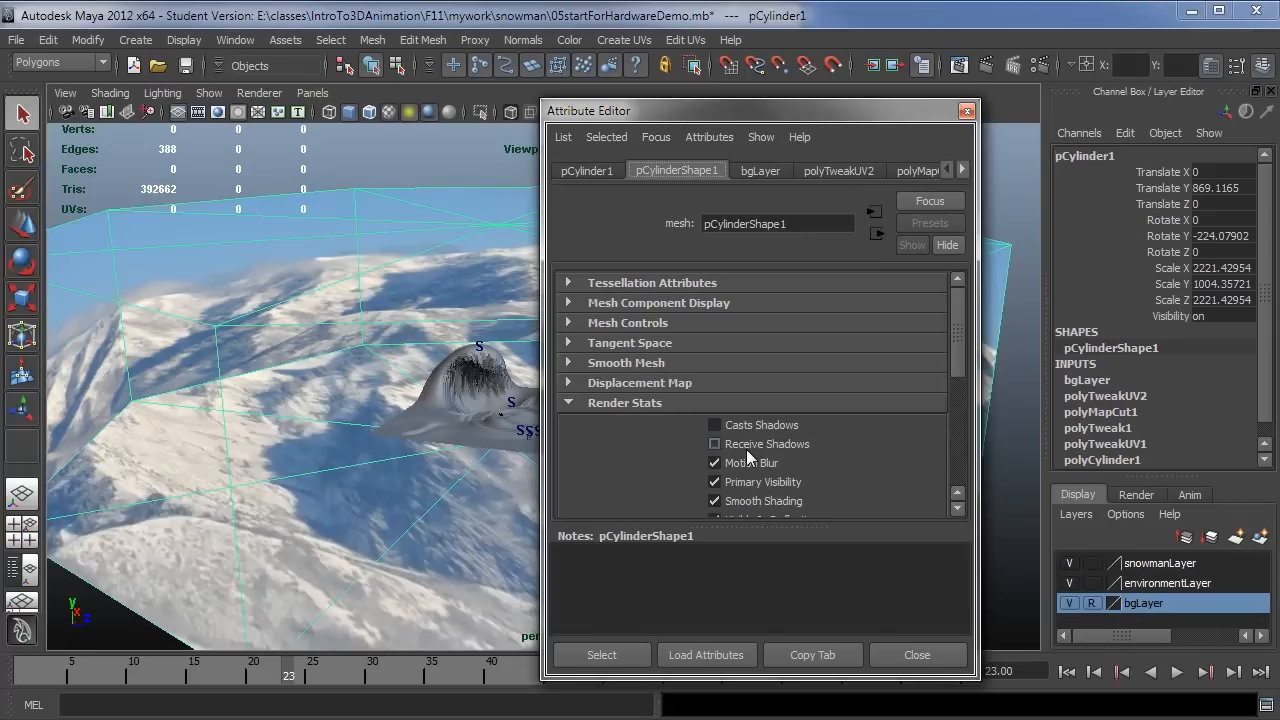
pyautogui.click(966, 112)
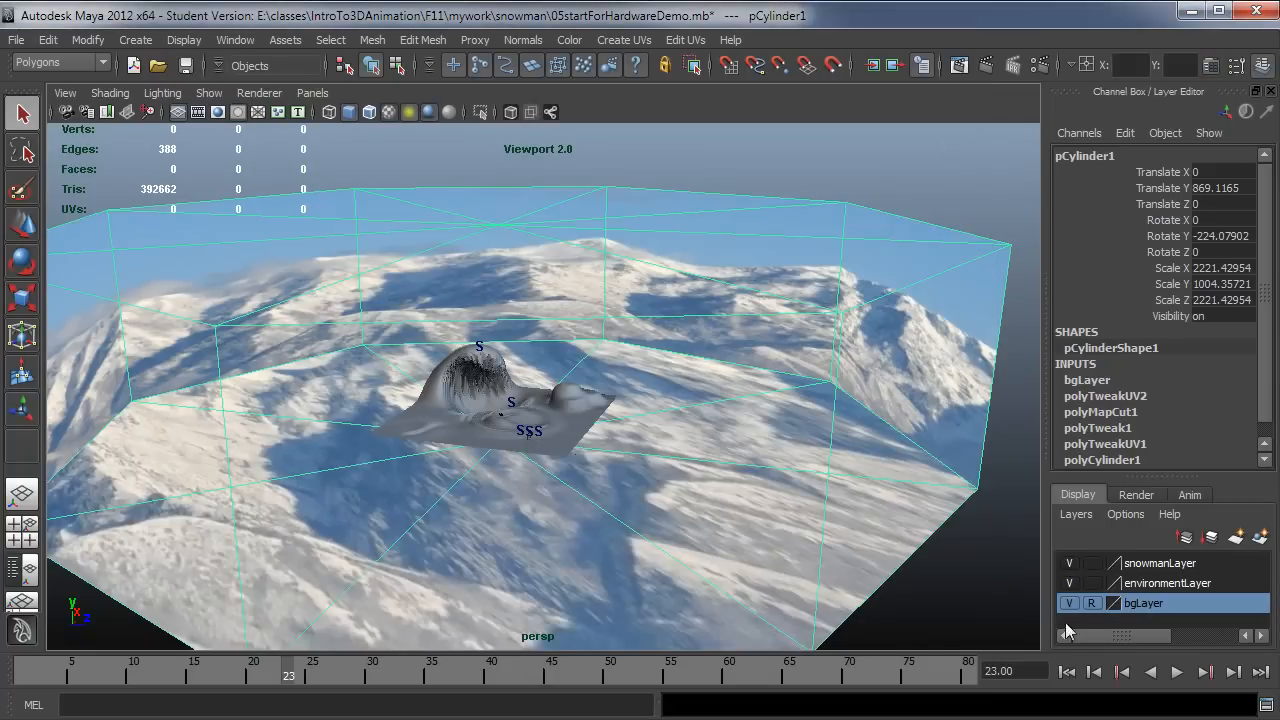
pyautogui.click(933, 612)
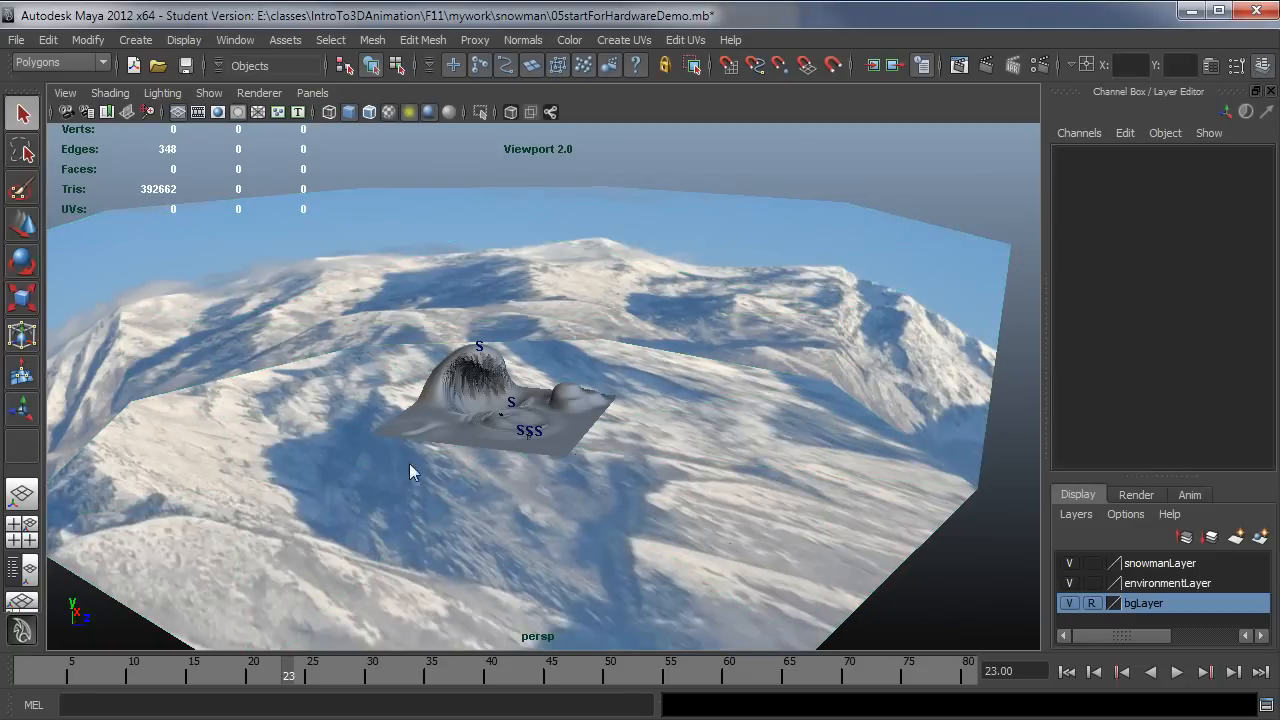
# Return to the shot1 camera view and move the animation to frame 53
pyautogui.keyDown('alt'); pyautogui.moveTo(728, 483); pyautogui.dragTo(394, 686); pyautogui.keyUp('alt')
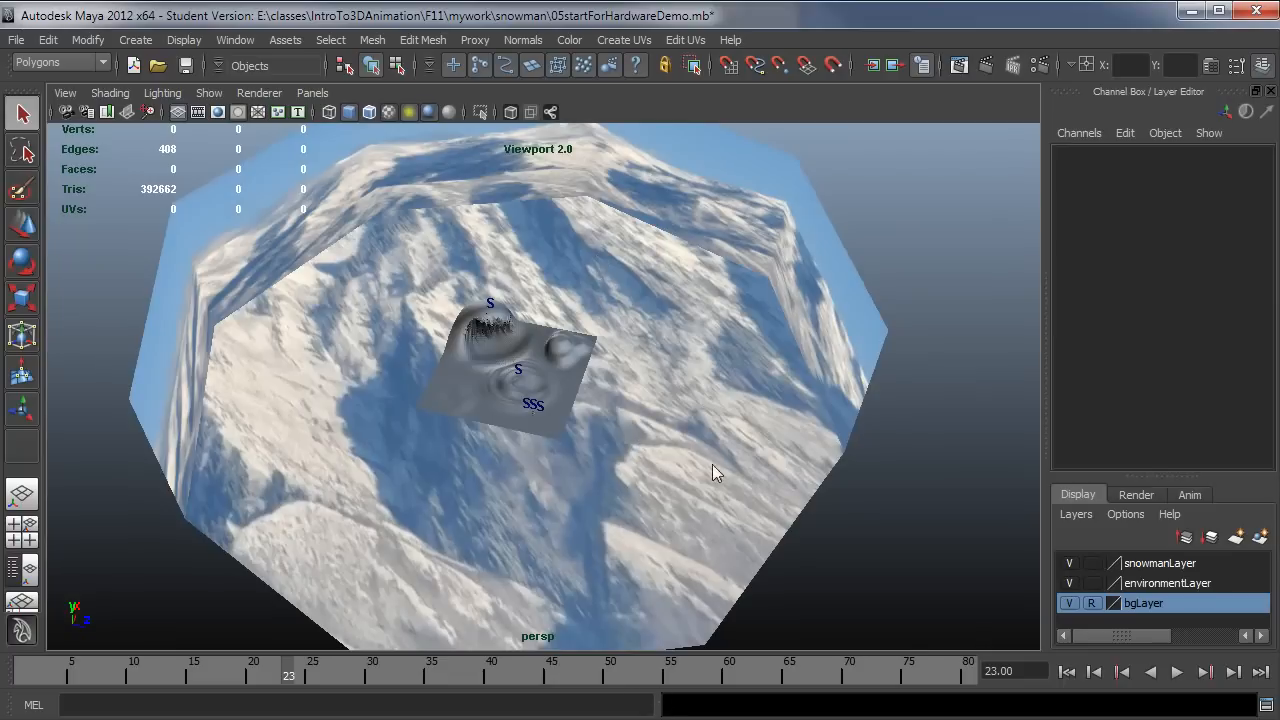
pyautogui.press('space')
pyautogui.click(848, 421)
pyautogui.moveTo(876, 446)
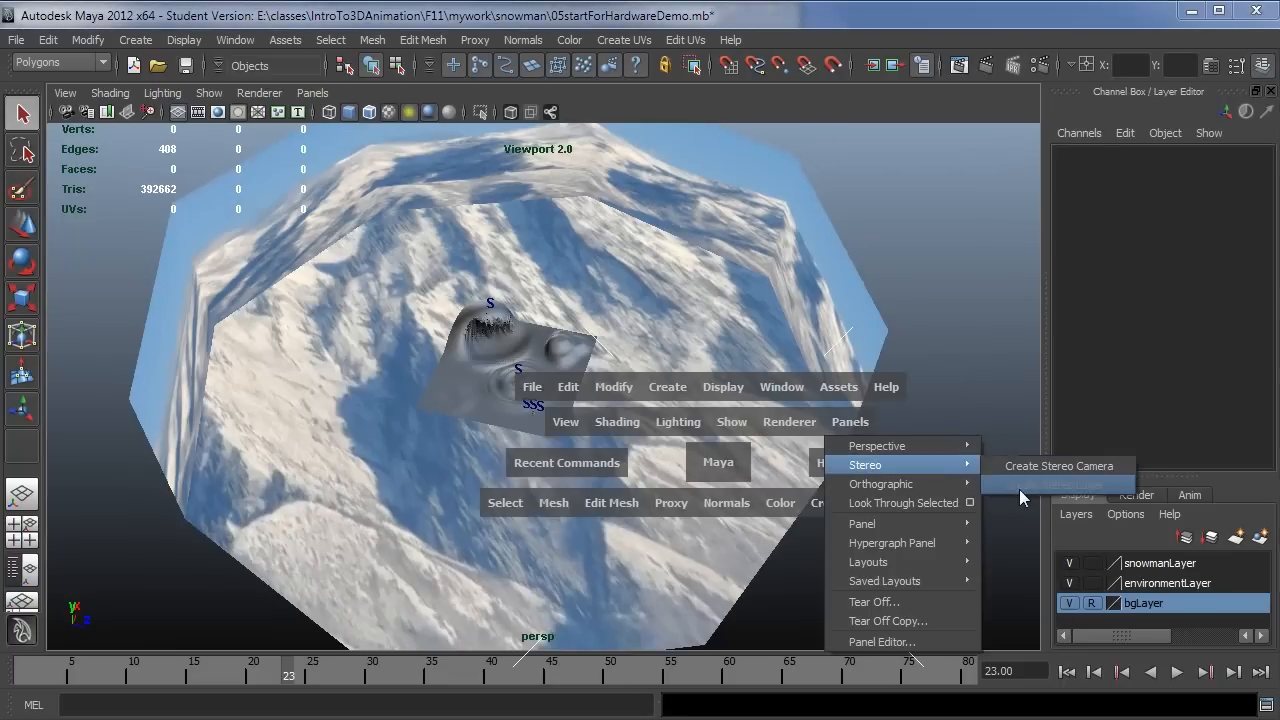
pyautogui.click(1020, 466)
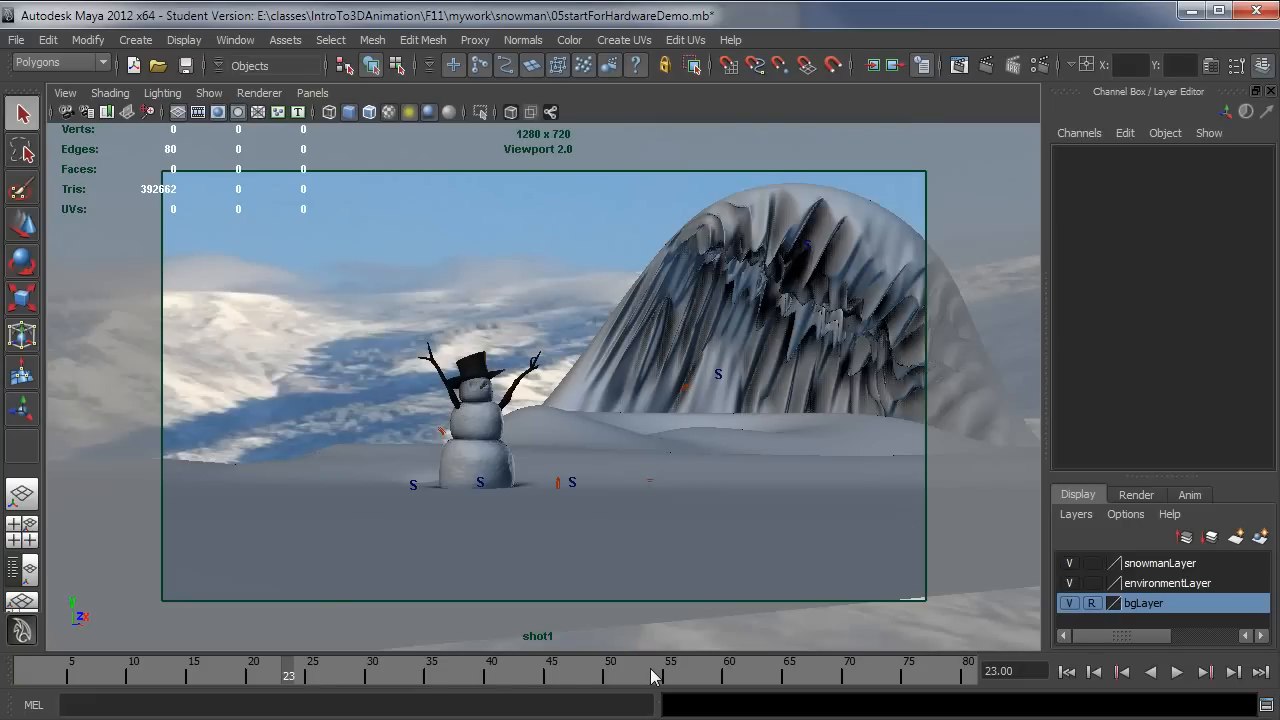
pyautogui.hotkey('alt', 'v')
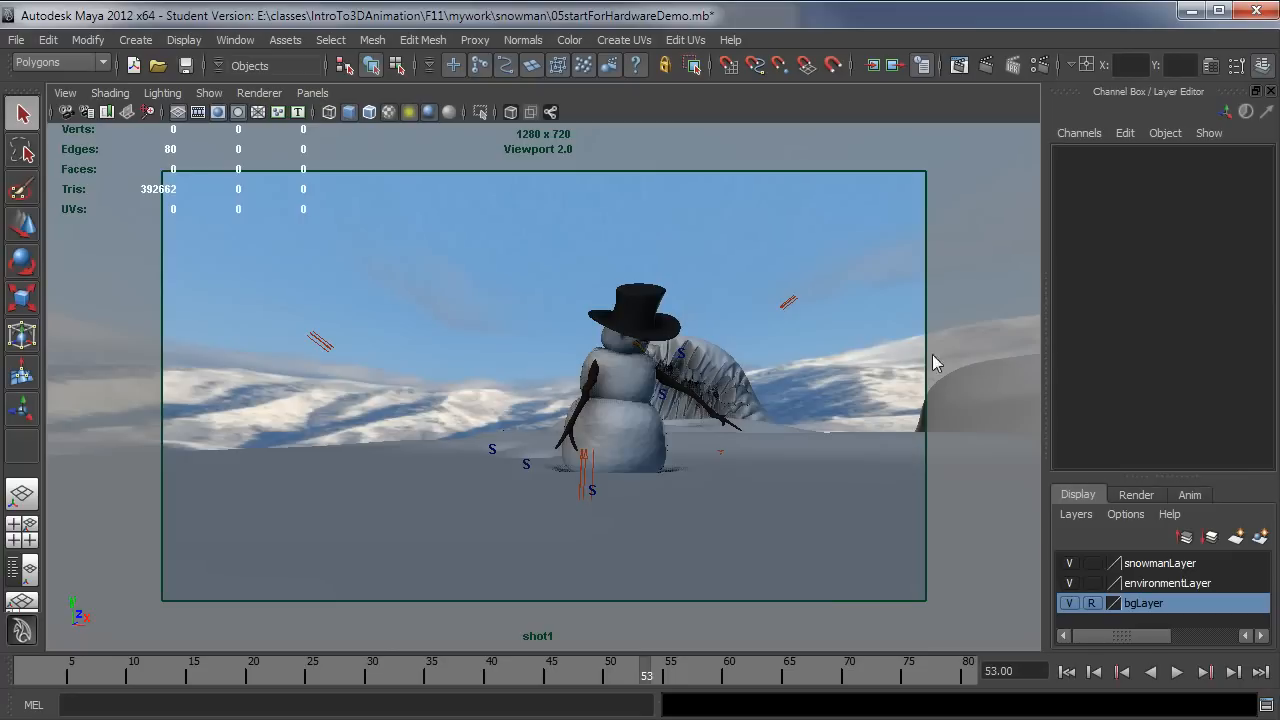
# Select the bgLayer objects to examine the background cylinder's extent in the shot1 view
pyautogui.rightClick(1141, 603)
pyautogui.click(1178, 680)
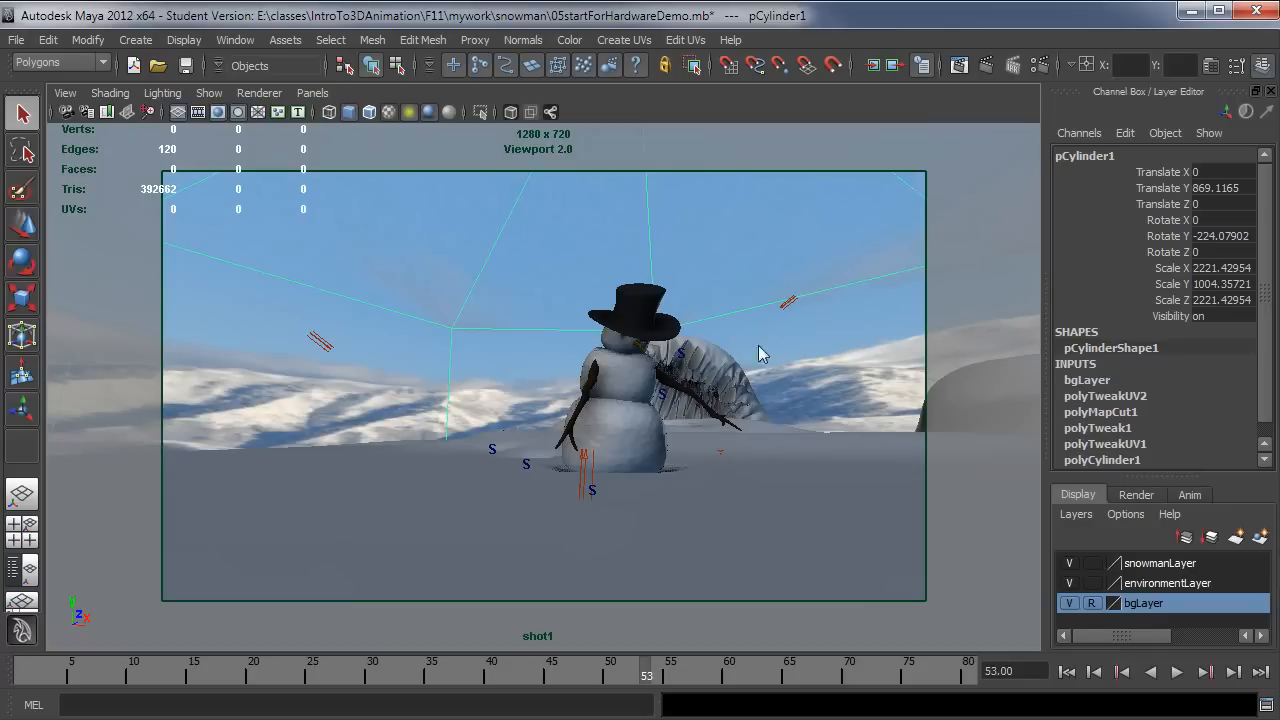
# Change the key light's type to Spot Light and close the Attribute Editor
pyautogui.click(789, 304)
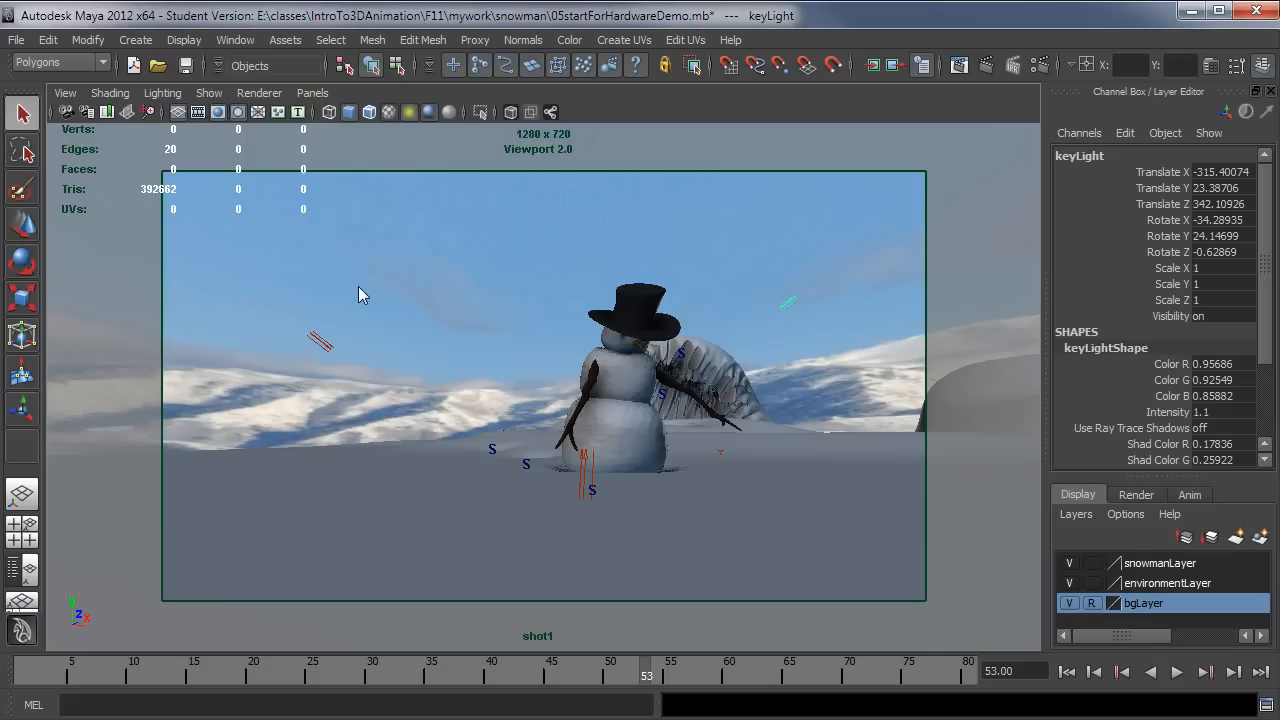
pyautogui.hotkey('ctrl', 'a')
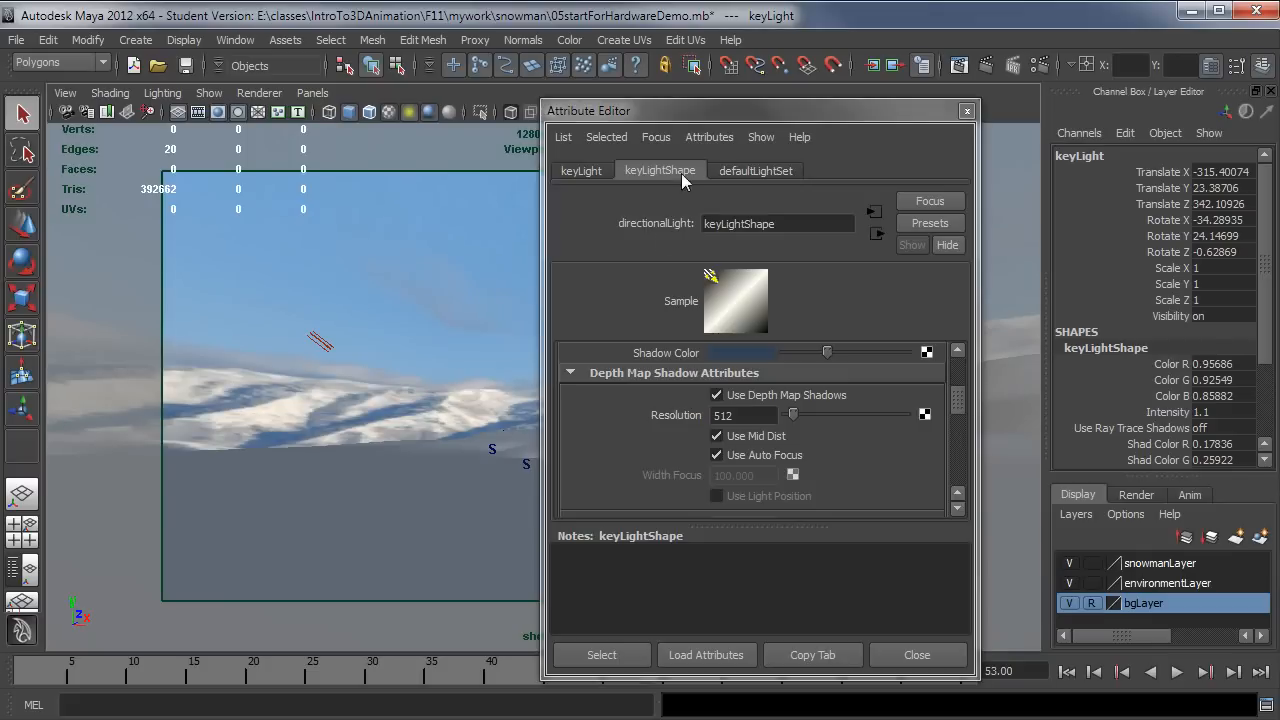
pyautogui.moveTo(700, 102); pyautogui.dragTo(404, 99)
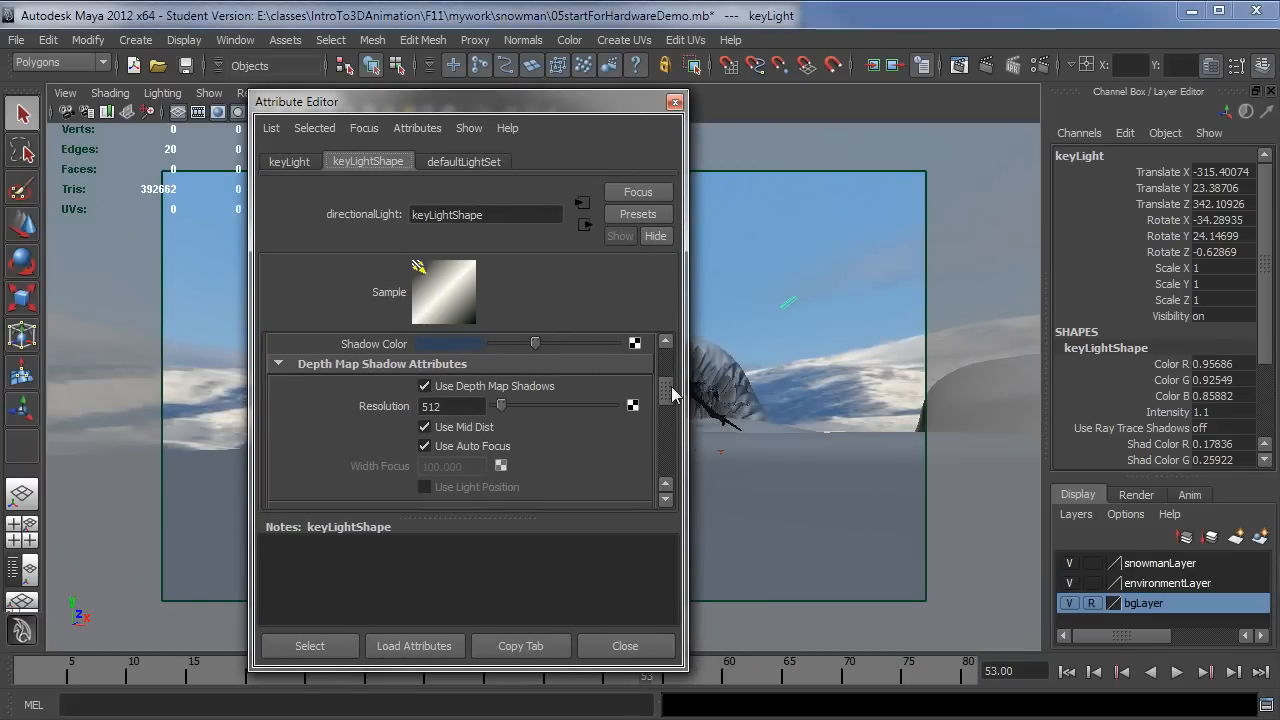
pyautogui.scroll(3, 671, 395)
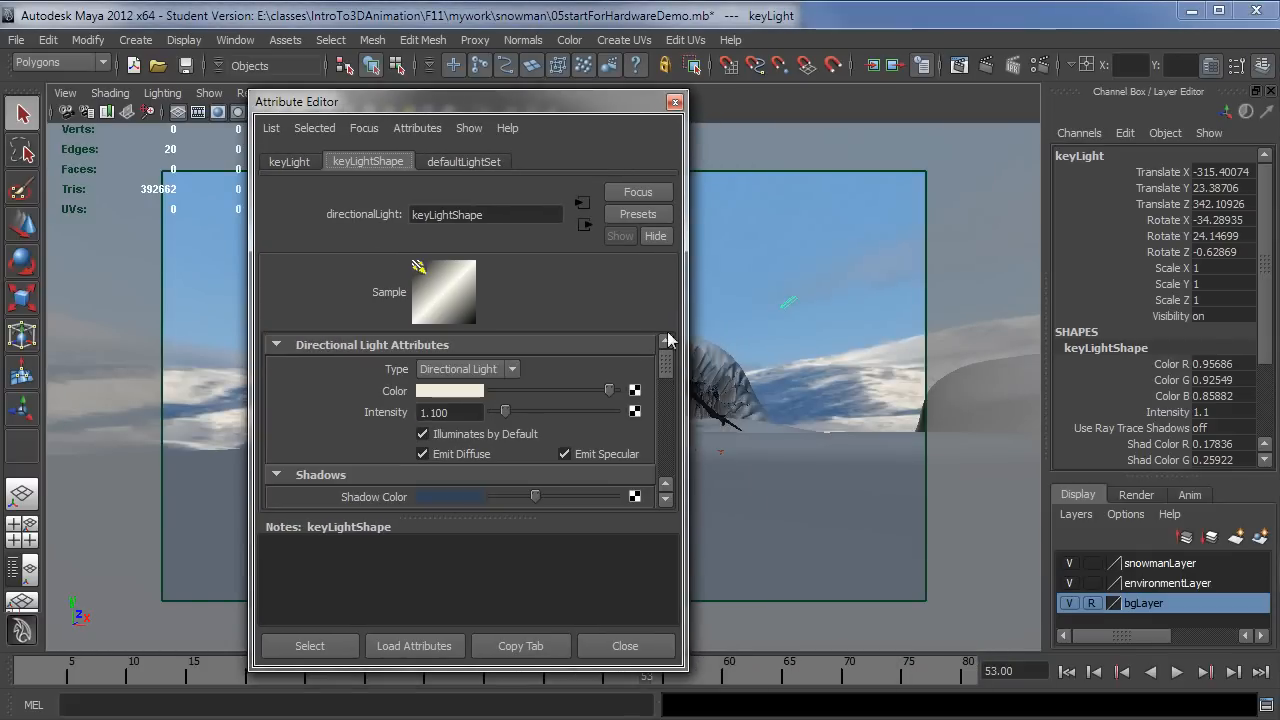
pyautogui.click(474, 371)
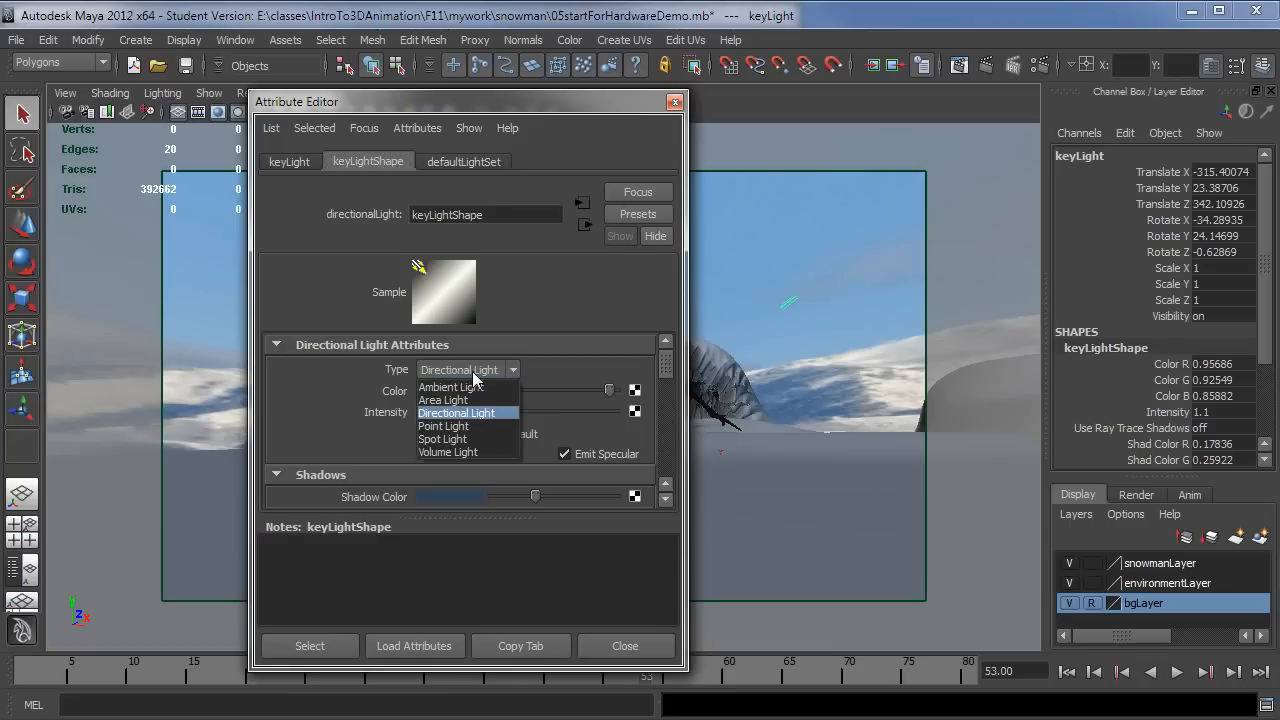
pyautogui.click(455, 440)
pyautogui.click(674, 102)
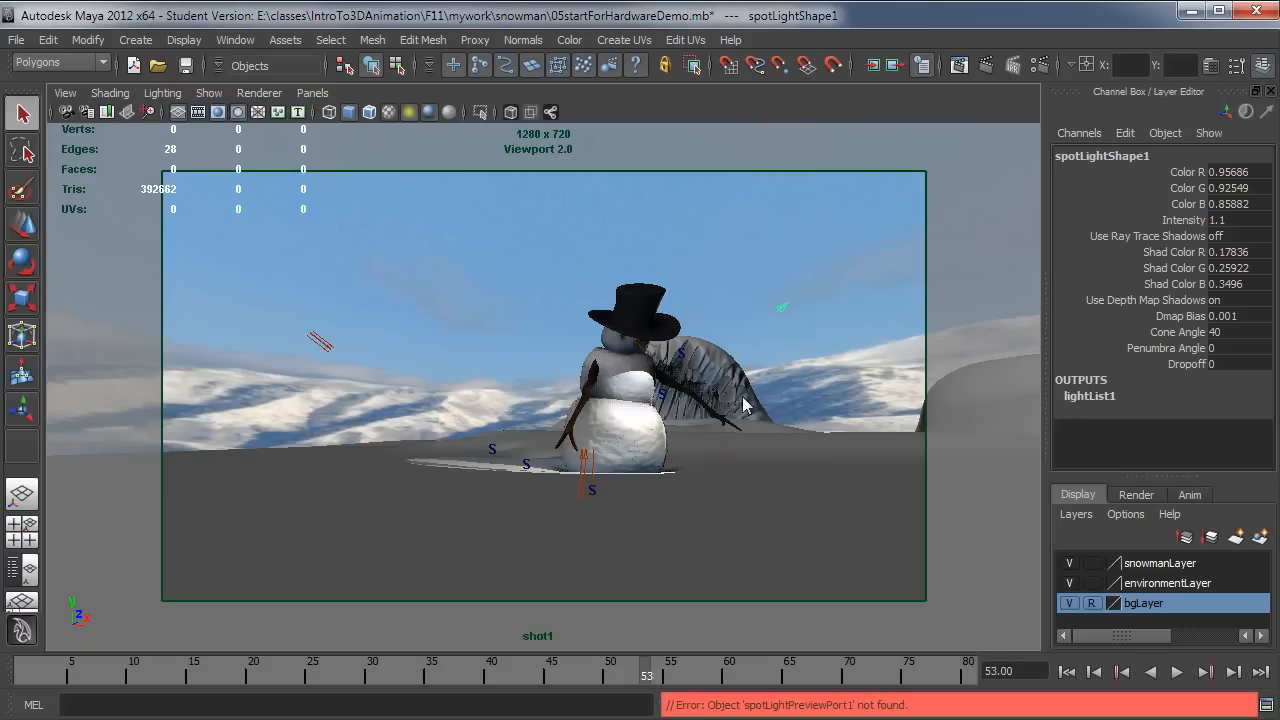
# Look through the key spot light, pull it back and orbit it so its cone covers the snowman's area of the ground
pyautogui.click(308, 94)
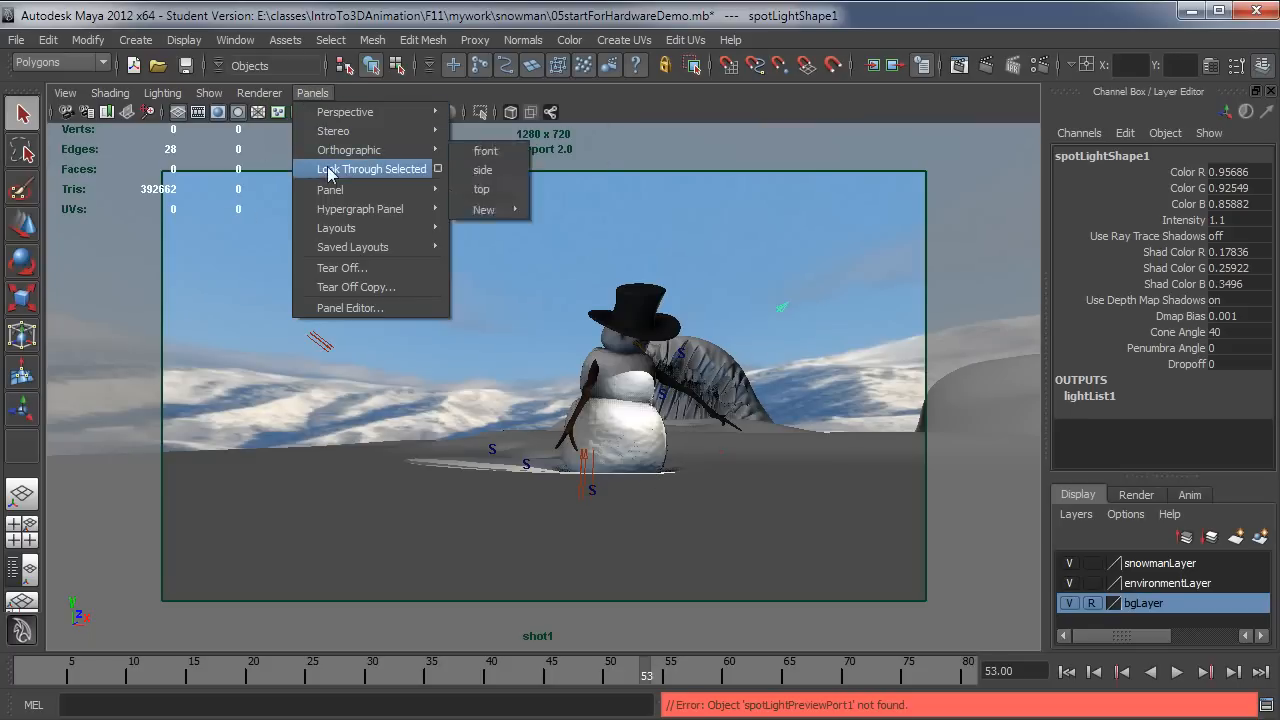
pyautogui.click(327, 169)
pyautogui.keyDown('alt'); pyautogui.moveTo(790, 379); pyautogui.dragTo(60, 344, button='right'); pyautogui.keyUp('alt')
pyautogui.keyDown('alt'); pyautogui.moveTo(529, 336); pyautogui.dragTo(571, 413); pyautogui.keyUp('alt')
# Set the key light view's camera near clip plane to 1 and far clip plane to 10000
pyautogui.click(65, 92)
pyautogui.moveTo(120, 305)
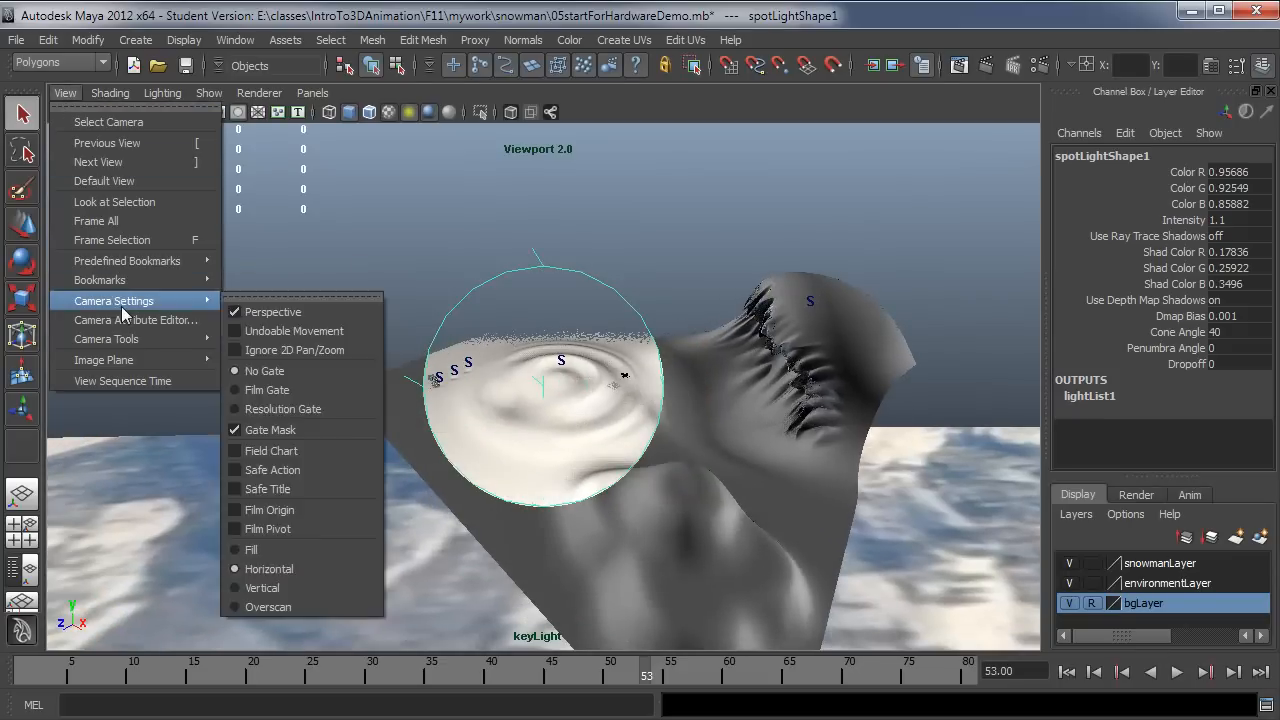
pyautogui.click(132, 319)
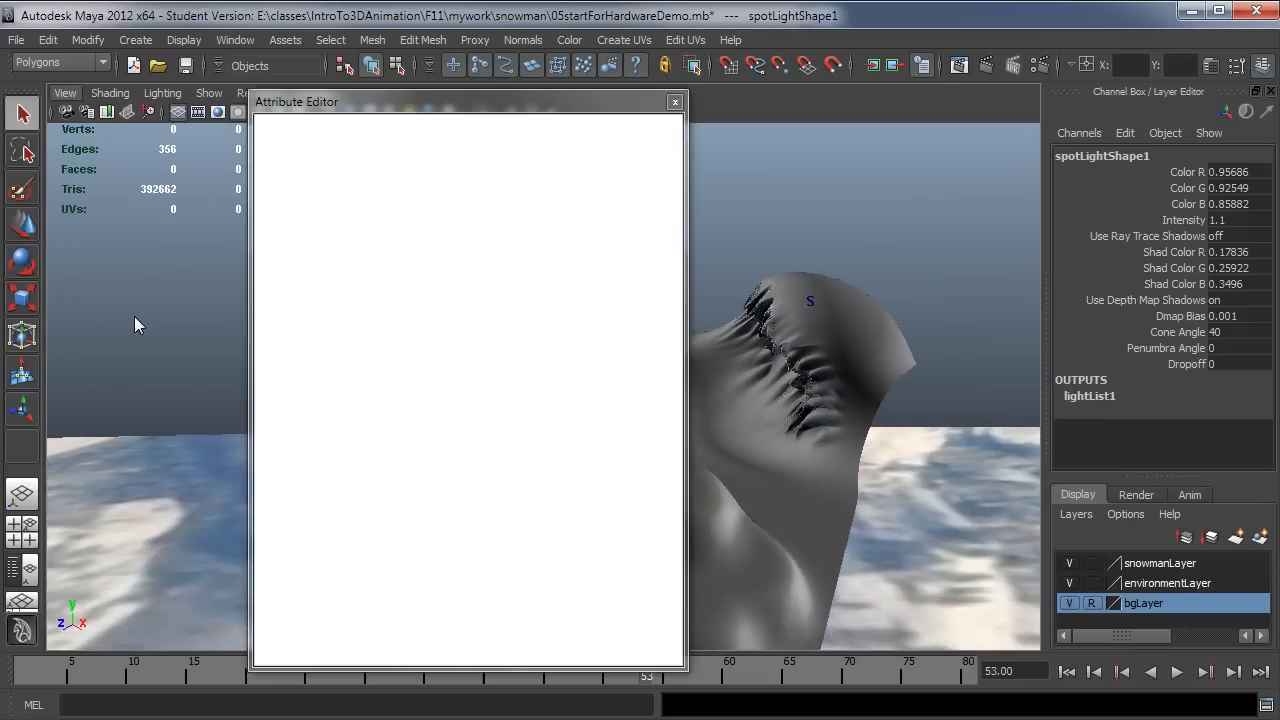
pyautogui.moveTo(461, 481); pyautogui.dragTo(328, 467)
pyautogui.write('1')
pyautogui.press('Tab')
pyautogui.write('1000')
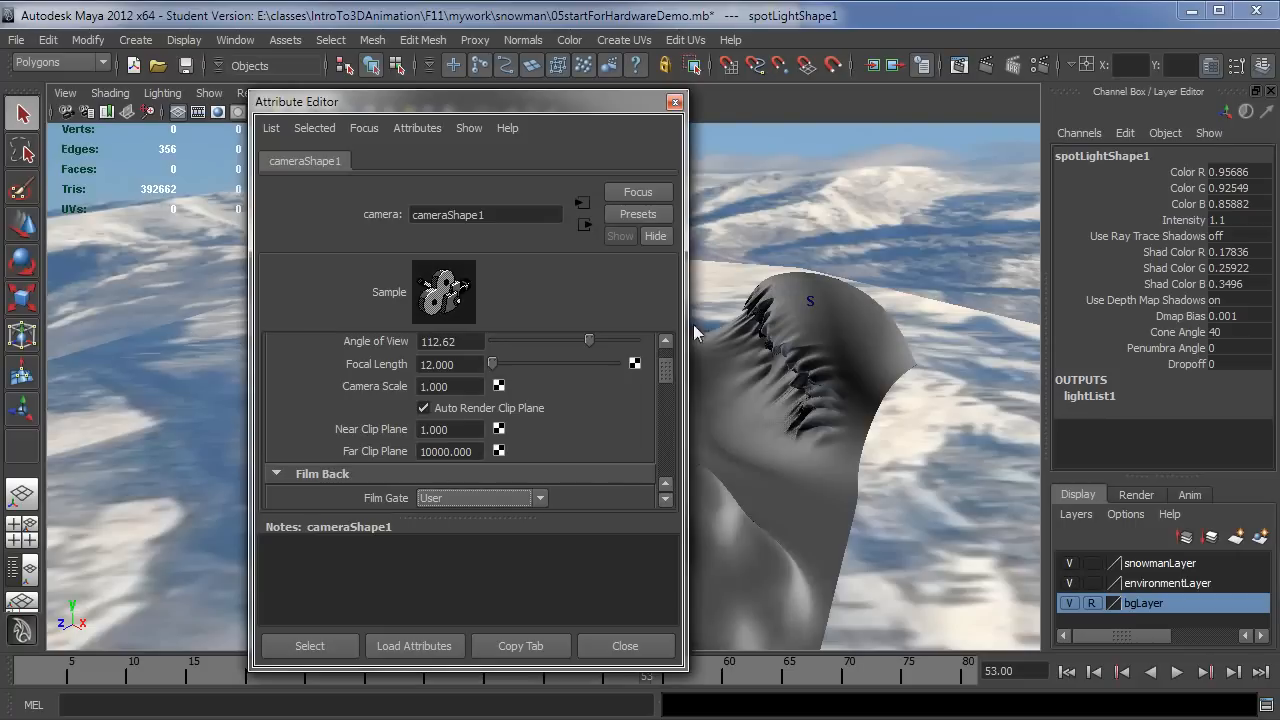
# Close the camera attributes and orbit the key light's view to aim its cone at the central snow terrain
pyautogui.click(675, 101)
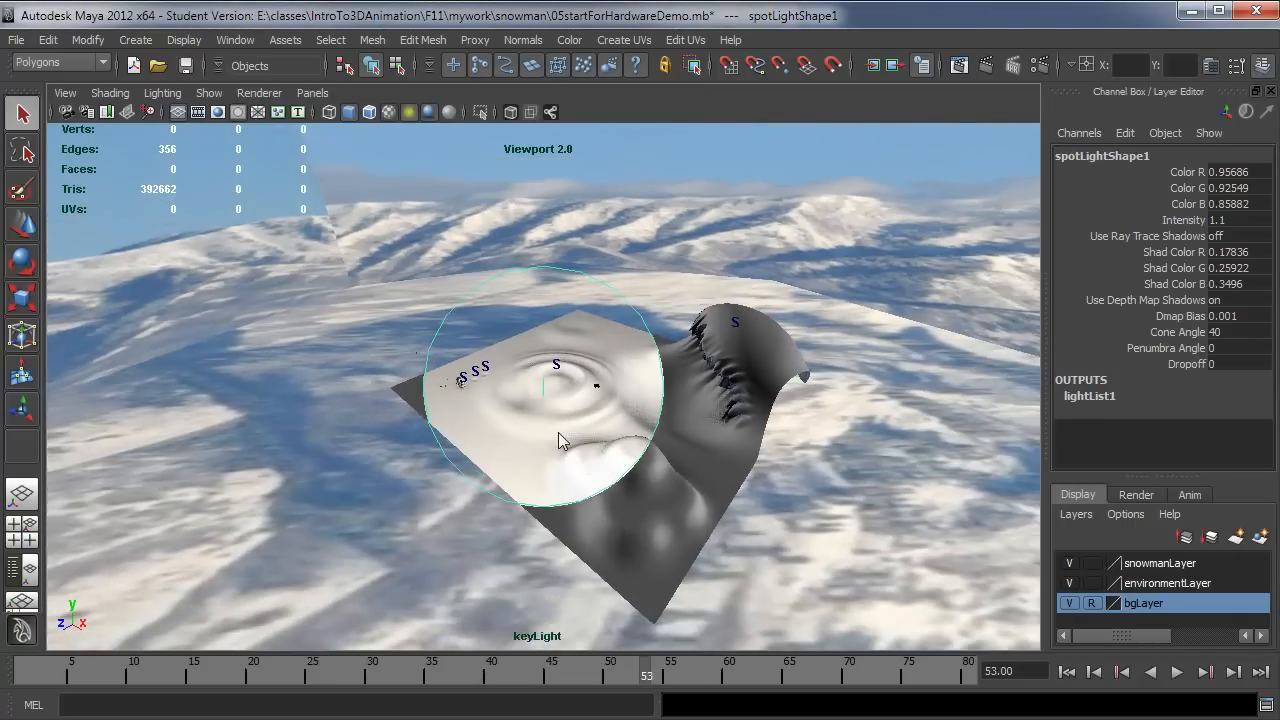
pyautogui.moveTo(558, 440)
pyautogui.keyDown('alt'); pyautogui.mouseDown()
pyautogui.moveTo(580, 392)
pyautogui.moveTo(567, 423)
pyautogui.moveTo(589, 423)
pyautogui.moveTo(559, 429)
pyautogui.moveTo(611, 427)
pyautogui.moveTo(565, 422)
pyautogui.mouseUp(); pyautogui.keyUp('alt')
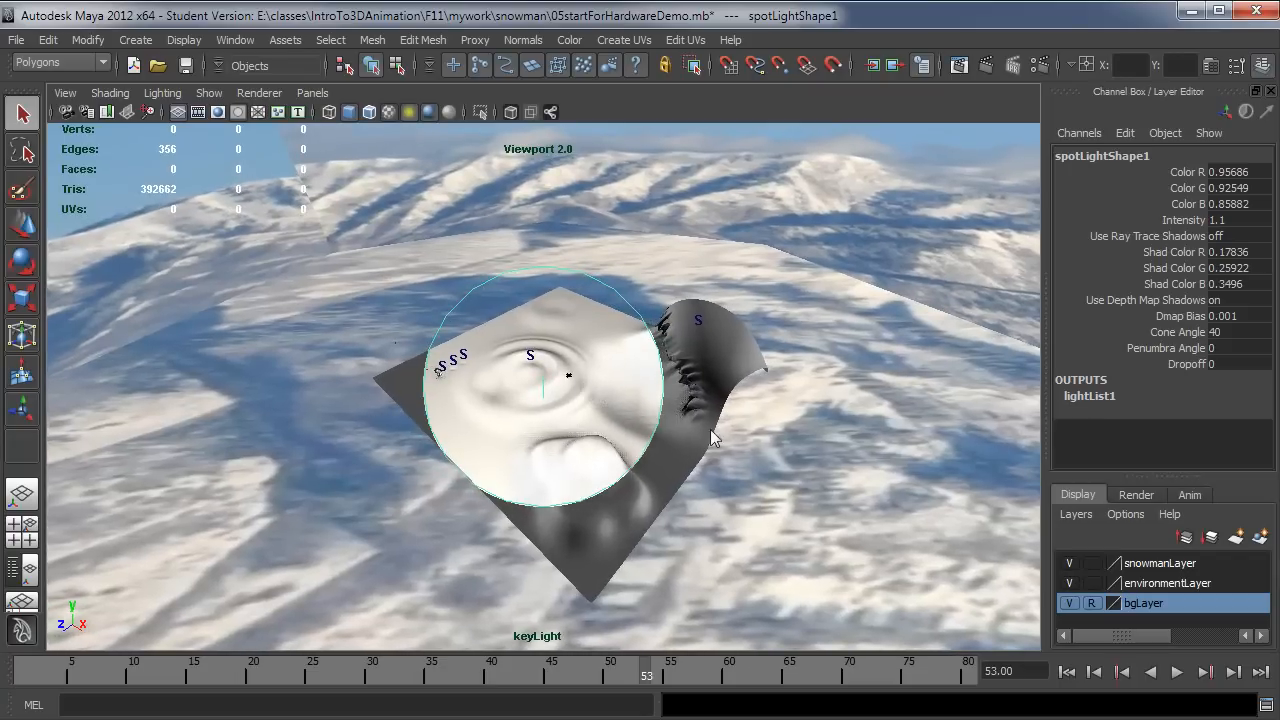
pyautogui.keyDown('alt'); pyautogui.moveTo(638, 415); pyautogui.dragTo(583, 428); pyautogui.keyUp('alt')
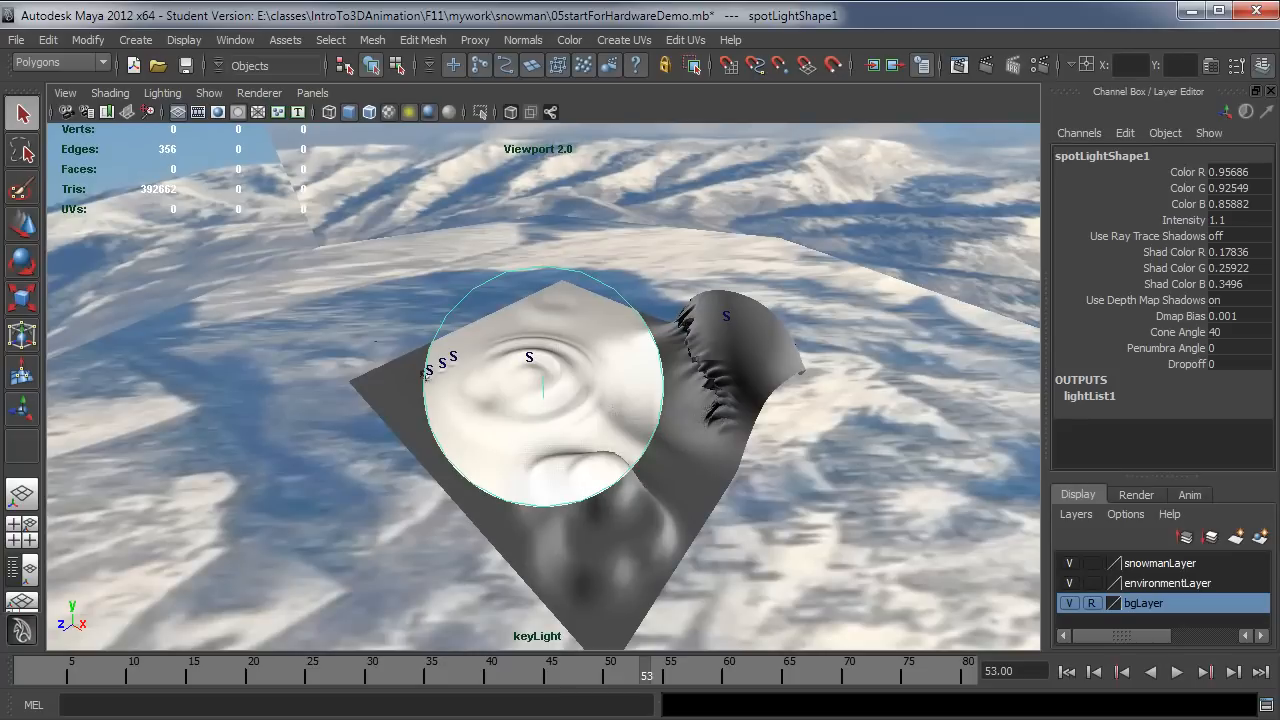
# Set the key spot light's cone angle to 50 and its penumbra angle to 20
pyautogui.doubleClick(1236, 333)
pyautogui.write('50')
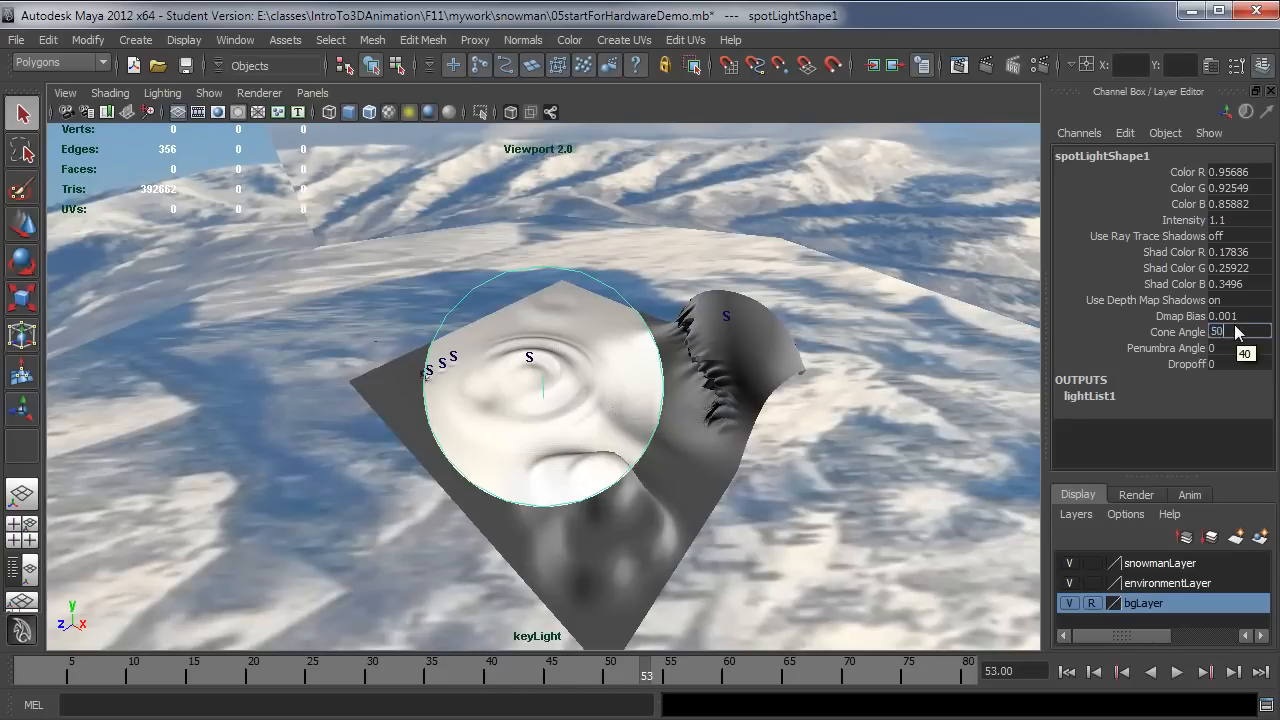
pyautogui.press('Tab')
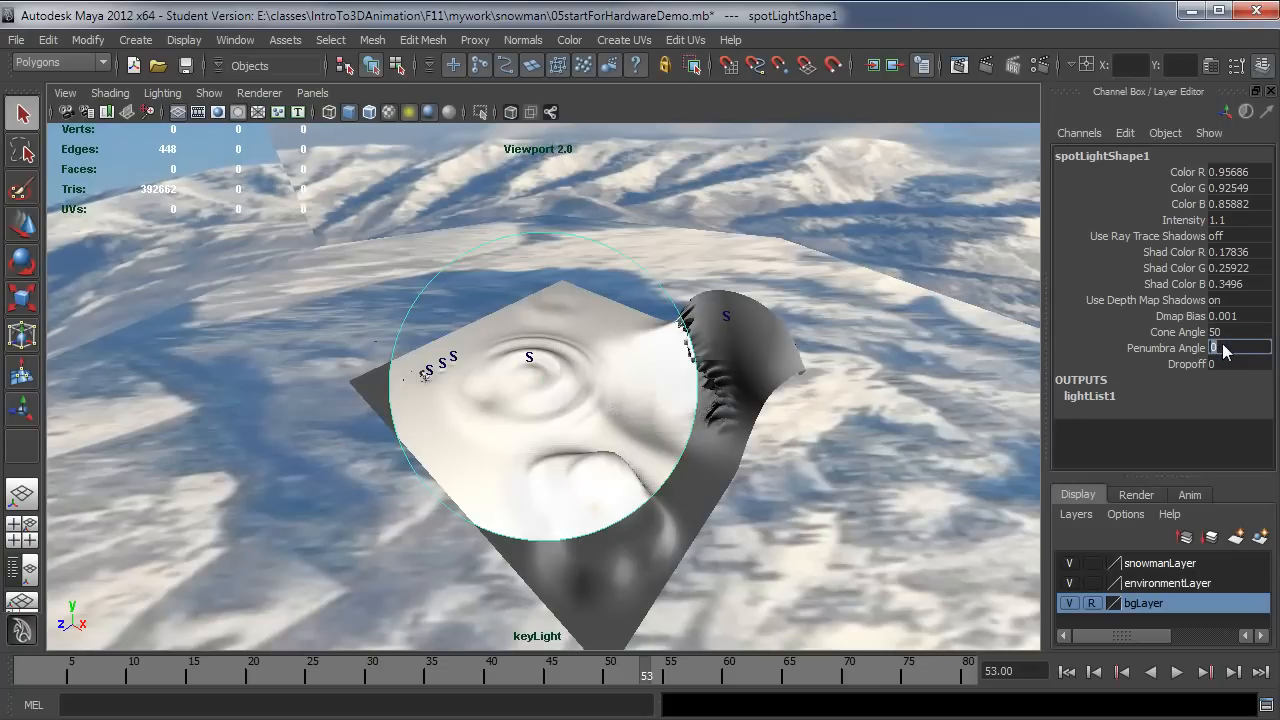
pyautogui.write('20')
pyautogui.press('Tab')
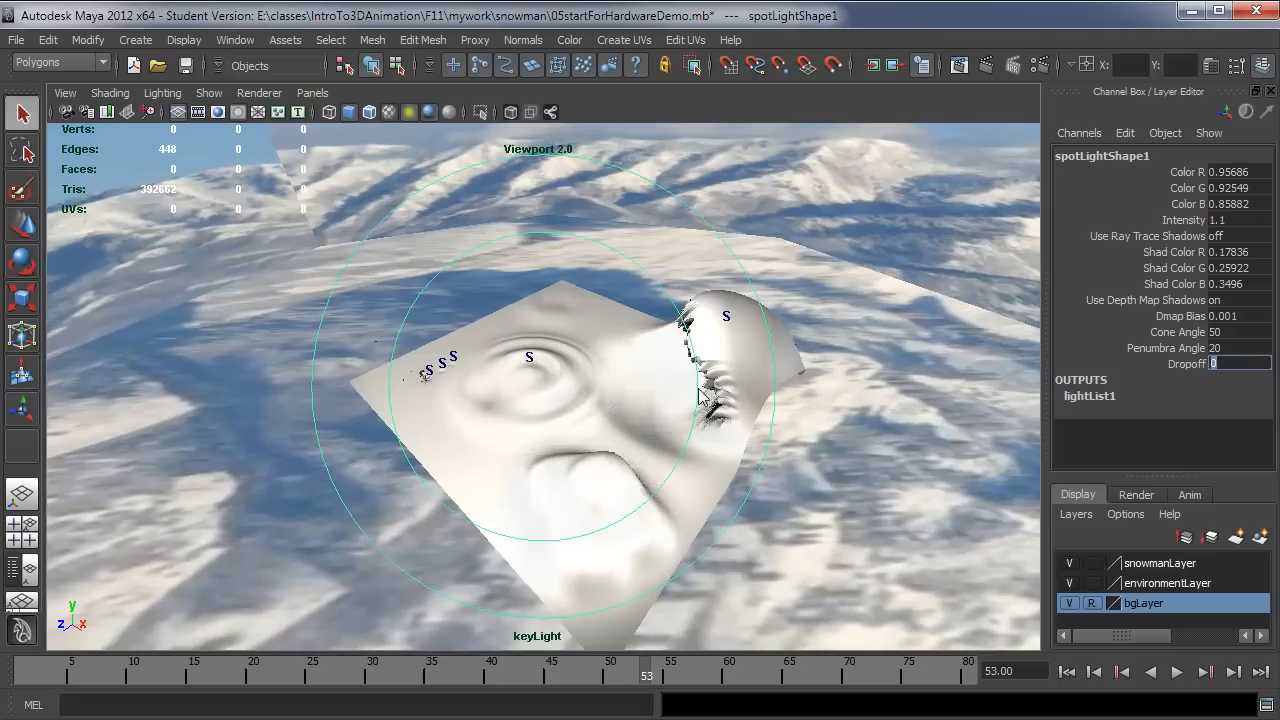
pyautogui.press('Return')
# Return to the shot1 camera view and play and scrub the animation to check the snowman's shadow, stopping at frame 52
pyautogui.press('space')
pyautogui.moveTo(583, 349); pyautogui.dragTo(589, 281)
pyautogui.press('space')
pyautogui.moveTo(771, 262); pyautogui.dragTo(948, 318)
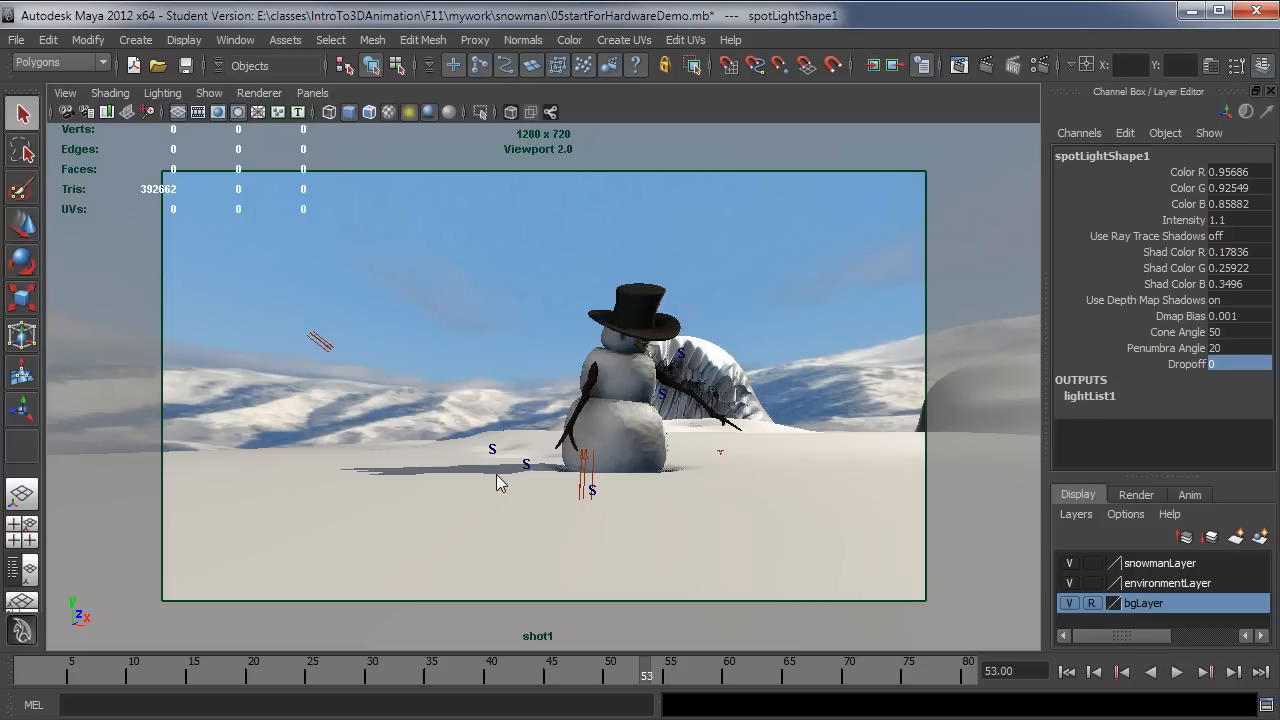
pyautogui.moveTo(635, 667); pyautogui.dragTo(487, 669)
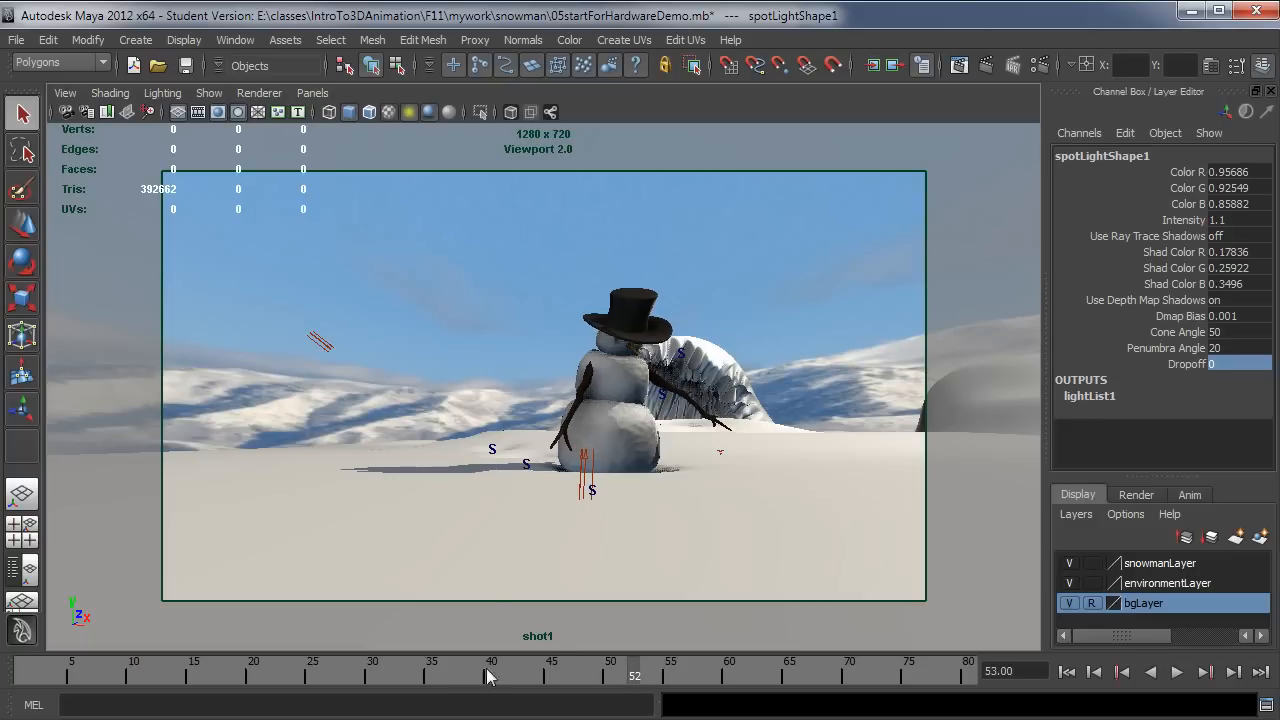
pyautogui.hotkey('alt', 'v')
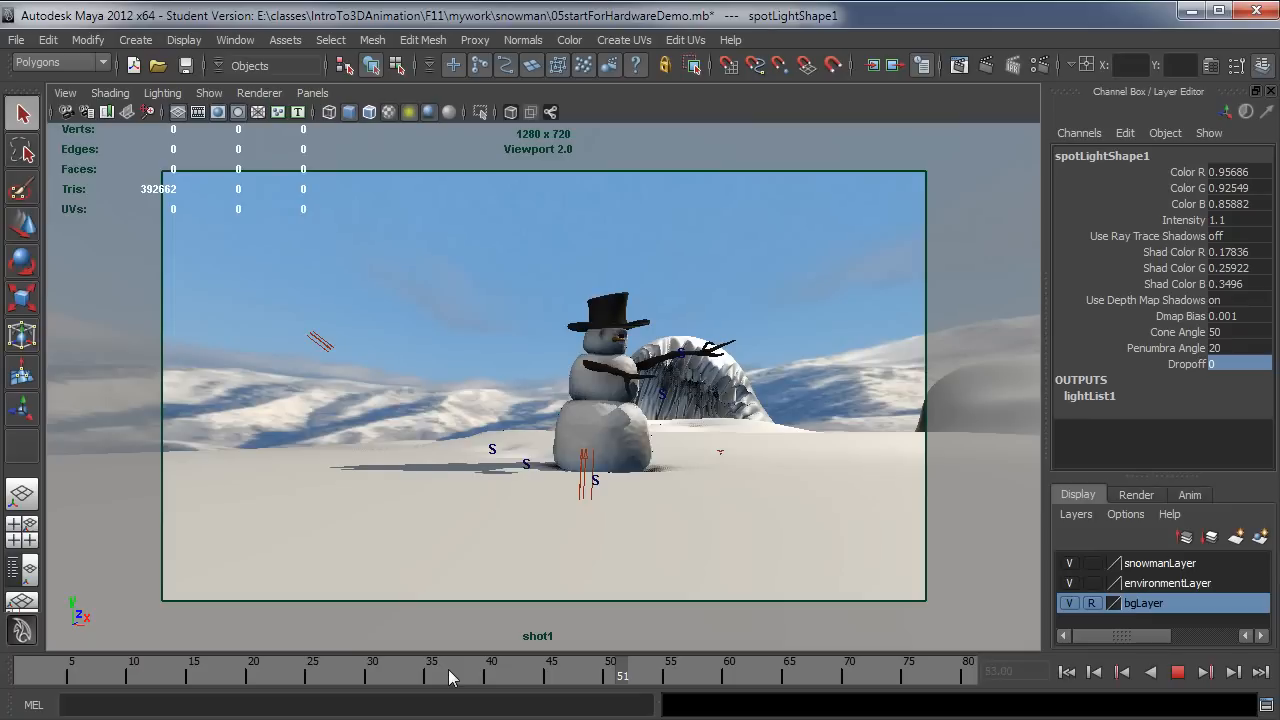
pyautogui.click(453, 676)
pyautogui.moveTo(318, 680); pyautogui.dragTo(346, 678)
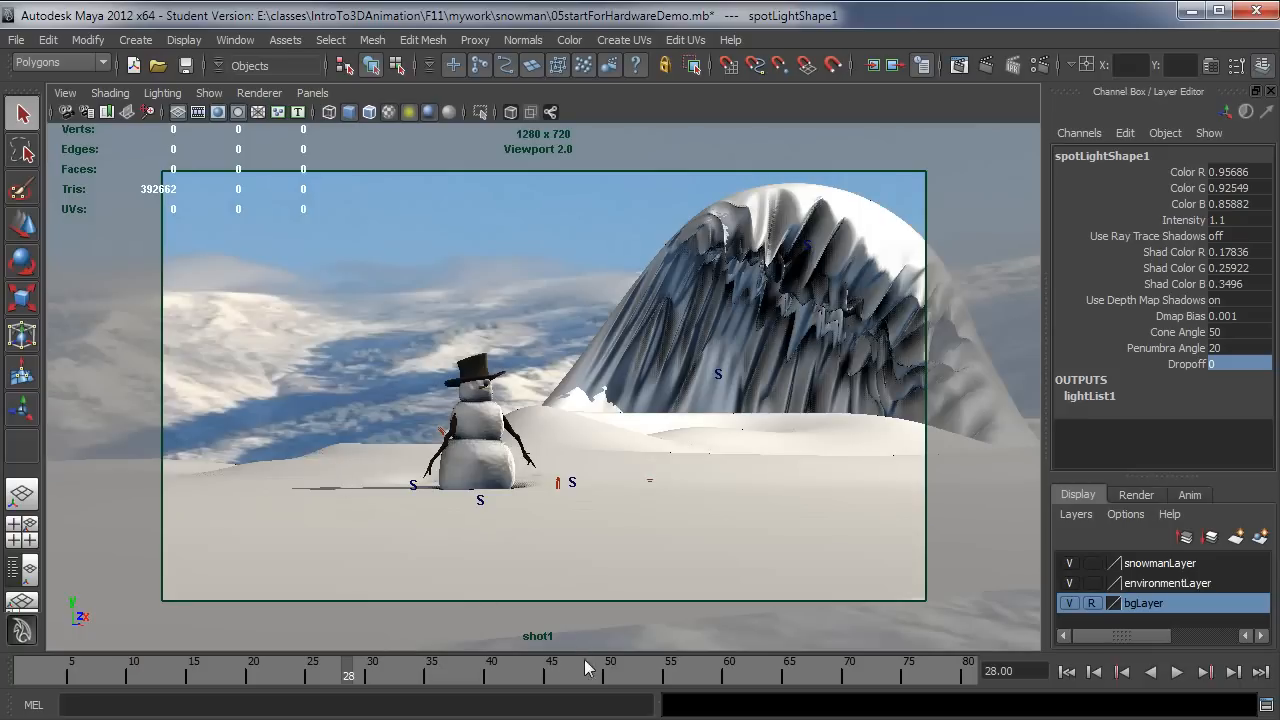
pyautogui.click(638, 679)
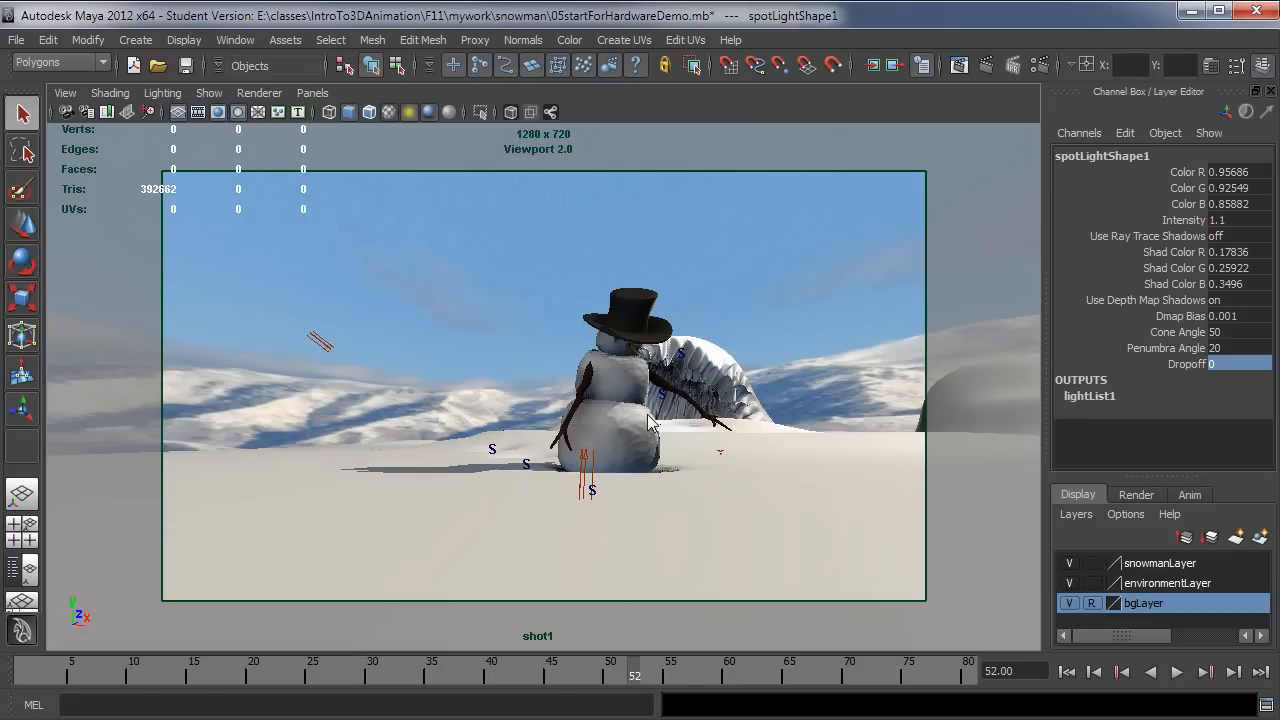
# Lighten the key light's shadow color to a brighter blue, RGB about 0.344, 0.5, 0.675, and close its attributes
pyautogui.hotkey('ctrl', 'a')
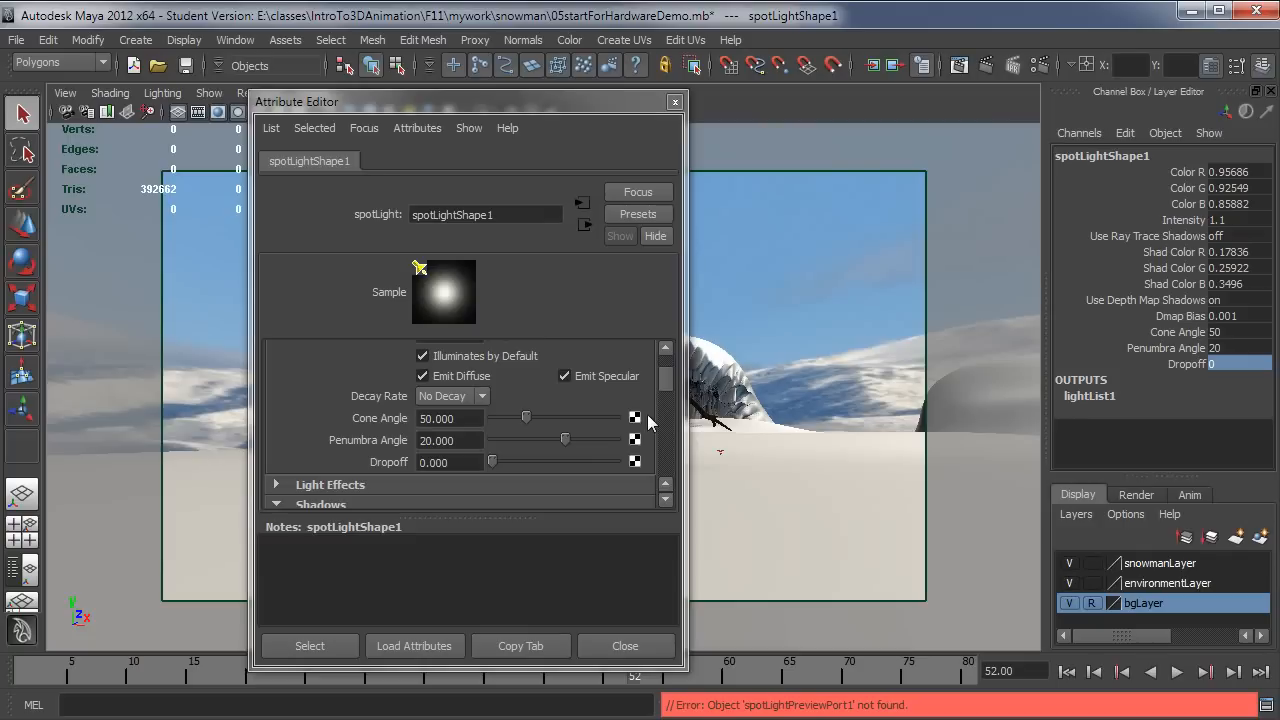
pyautogui.moveTo(480, 98); pyautogui.dragTo(261, 86)
pyautogui.scroll(-1, 450, 374)
pyautogui.moveTo(450, 374); pyautogui.dragTo(447, 387)
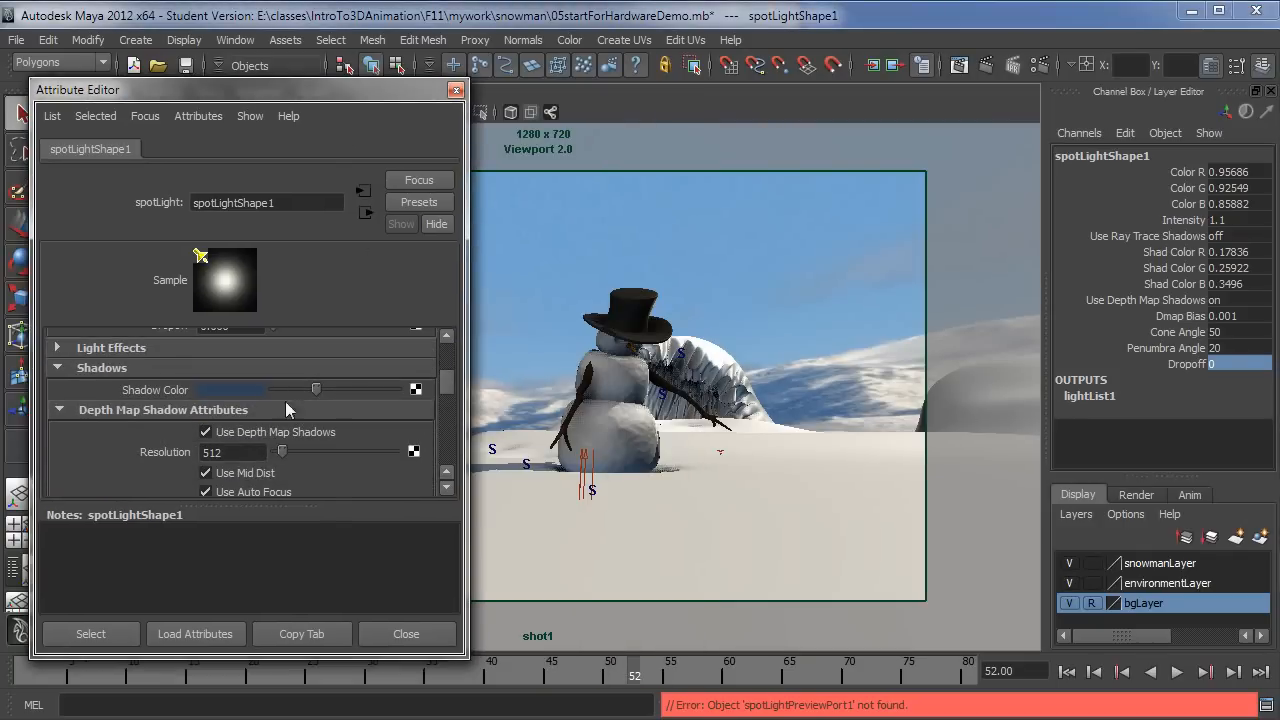
pyautogui.moveTo(263, 91); pyautogui.dragTo(1085, 179)
pyautogui.moveTo(1110, 389); pyautogui.dragTo(1147, 389)
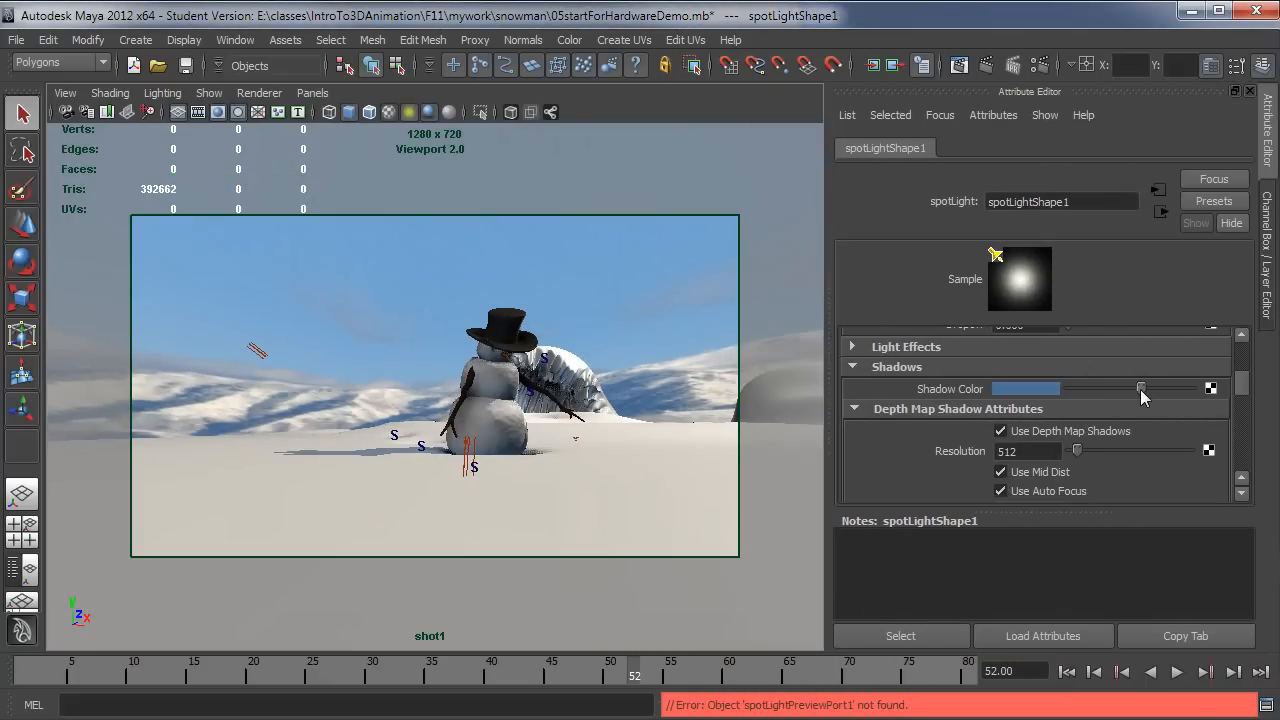
pyautogui.moveTo(1147, 389); pyautogui.dragTo(1149, 386)
pyautogui.moveTo(1147, 388); pyautogui.dragTo(1151, 387)
pyautogui.click(1250, 92)
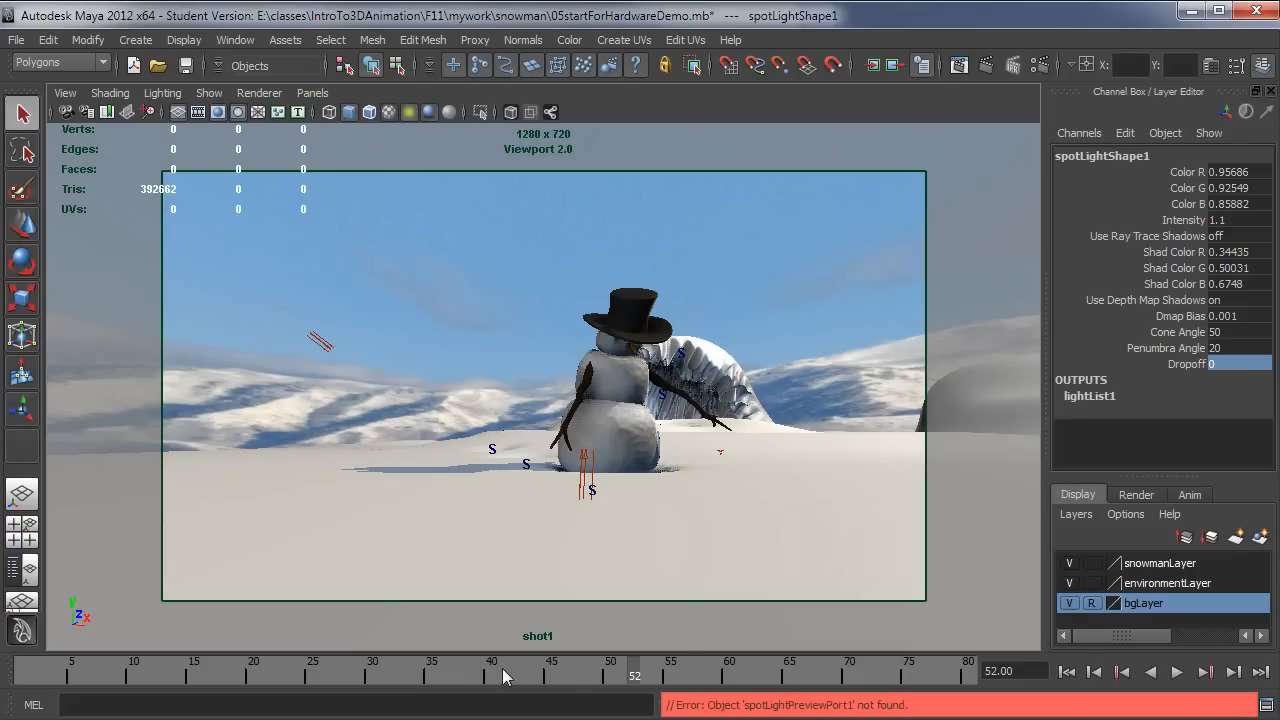
# Go to frame 27 and show the Screen-space Ambient Occlusion options in the Viewport 2.0 renderer settings
pyautogui.click(331, 680)
pyautogui.hotkey('alt', 'v')
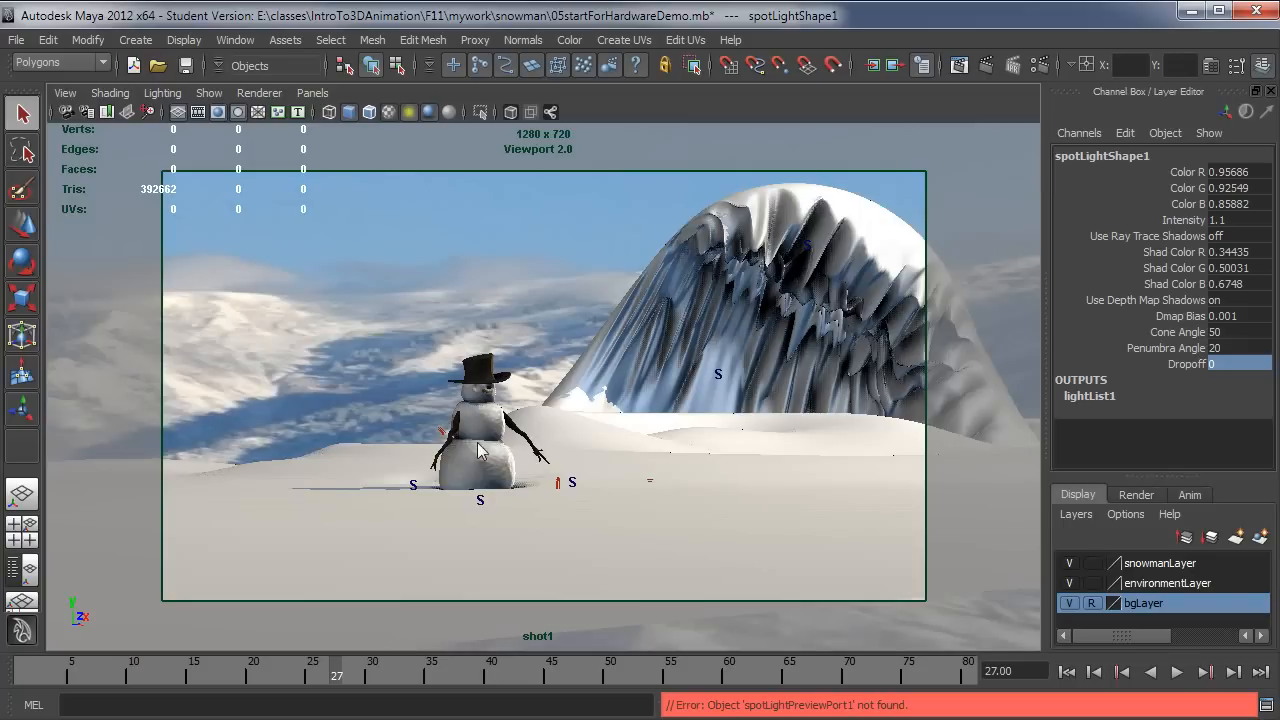
pyautogui.click(258, 92)
pyautogui.click(408, 159)
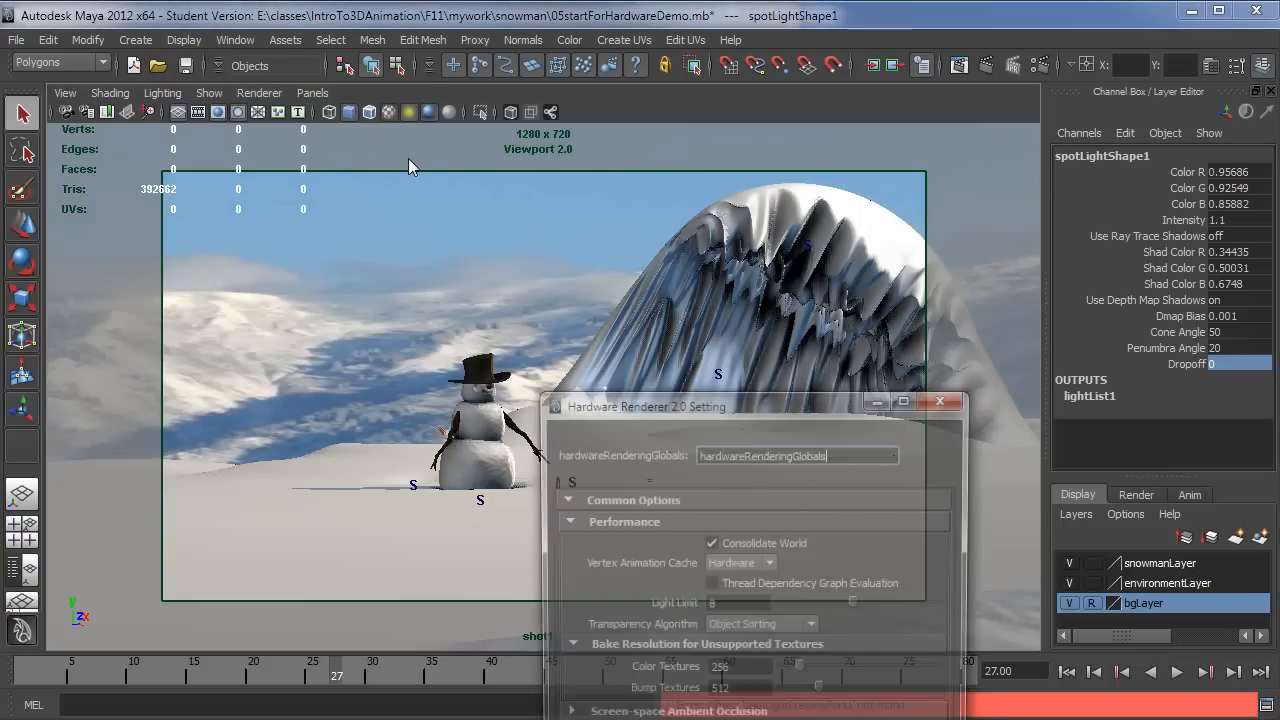
pyautogui.moveTo(770, 368); pyautogui.dragTo(964, 164)
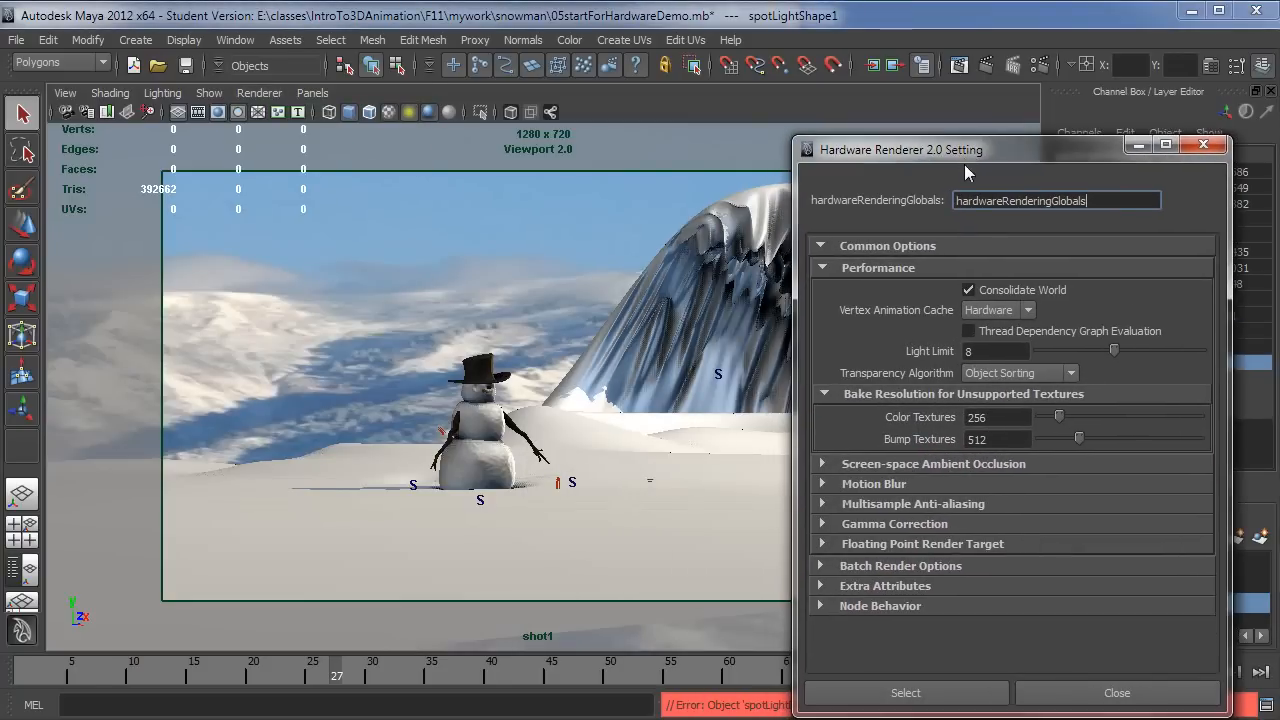
pyautogui.click(818, 466)
pyautogui.click(815, 468)
pyautogui.click(821, 466)
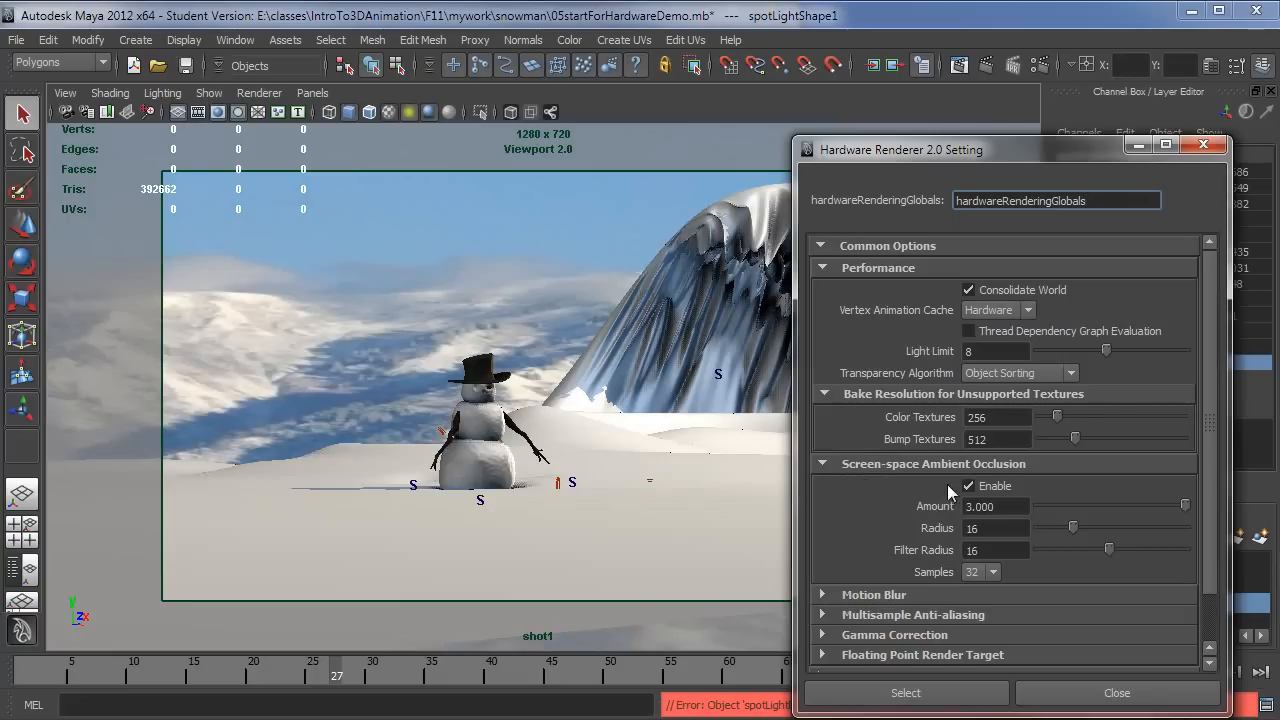
# Turn screen-space ambient occlusion off and on repeatedly to compare the shading, leaving it enabled
pyautogui.moveTo(1000, 149); pyautogui.dragTo(1122, 153)
pyautogui.click(1091, 490)
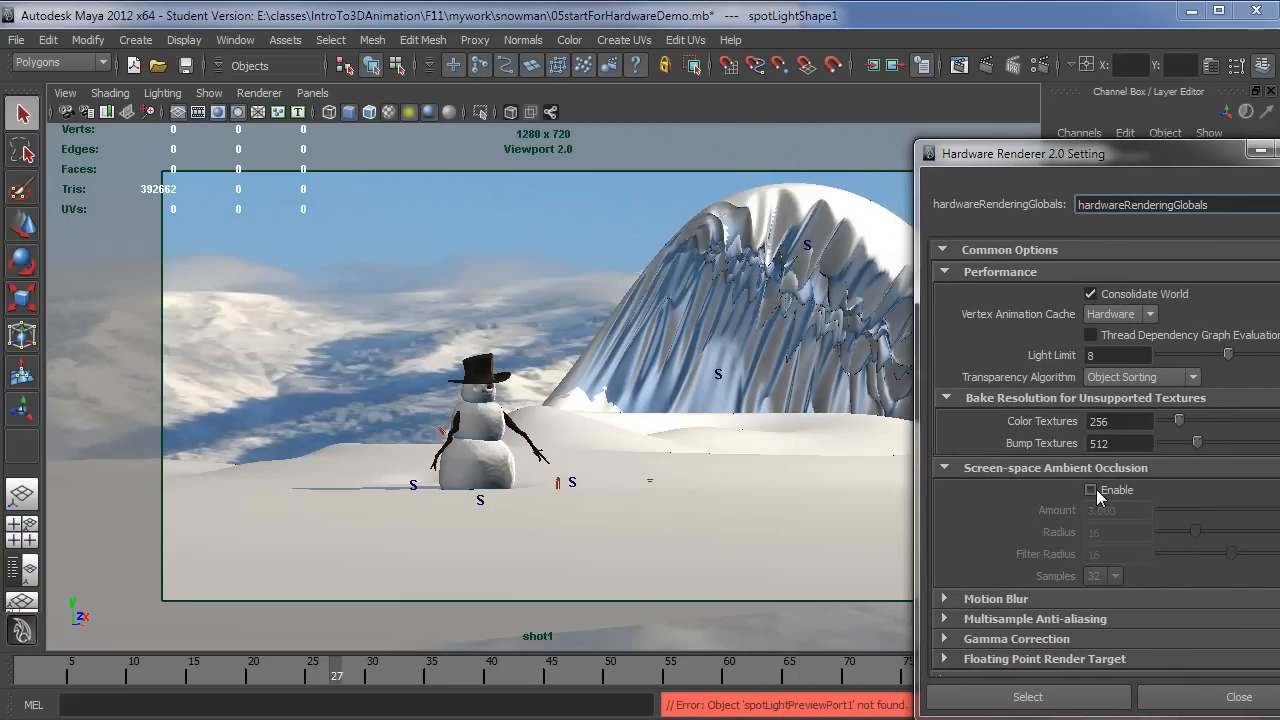
pyautogui.click(1091, 490)
pyautogui.click(1091, 490)
pyautogui.click(1091, 490)
pyautogui.click(1091, 490)
pyautogui.click(1091, 490)
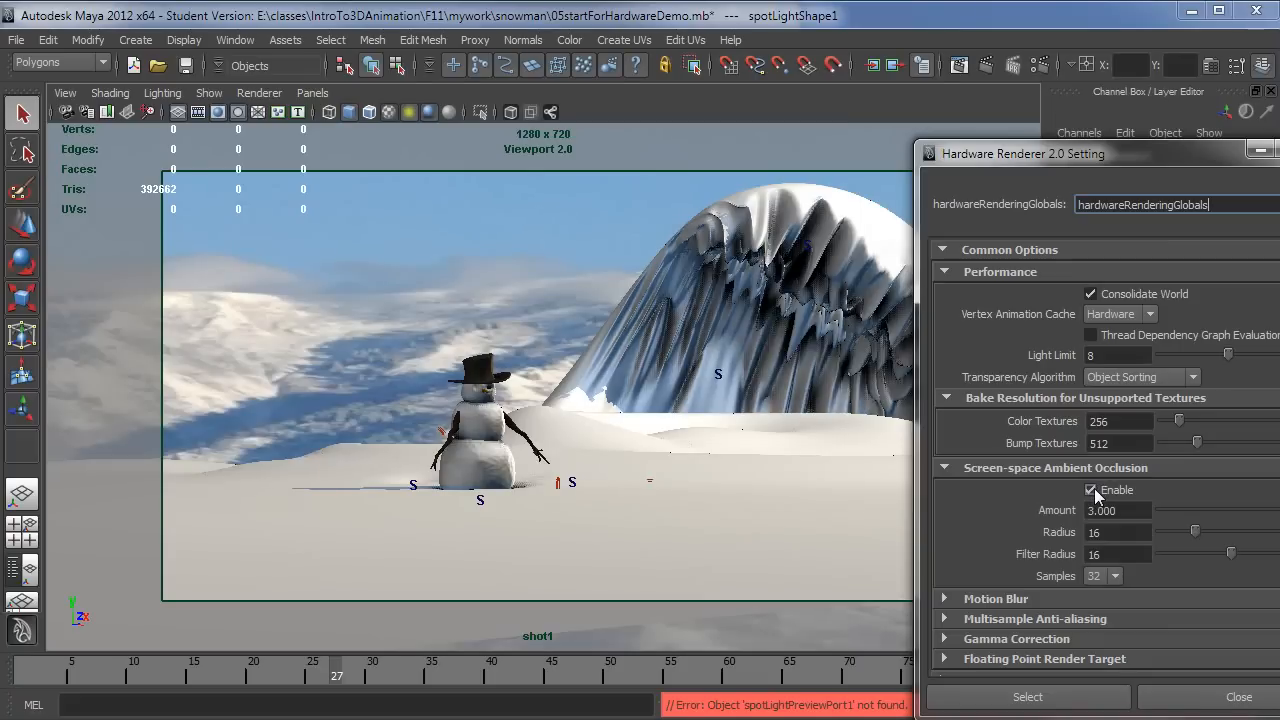
# Try an ambient occlusion amount of 1 and toggle the effect to compare the shading
pyautogui.click(1125, 513)
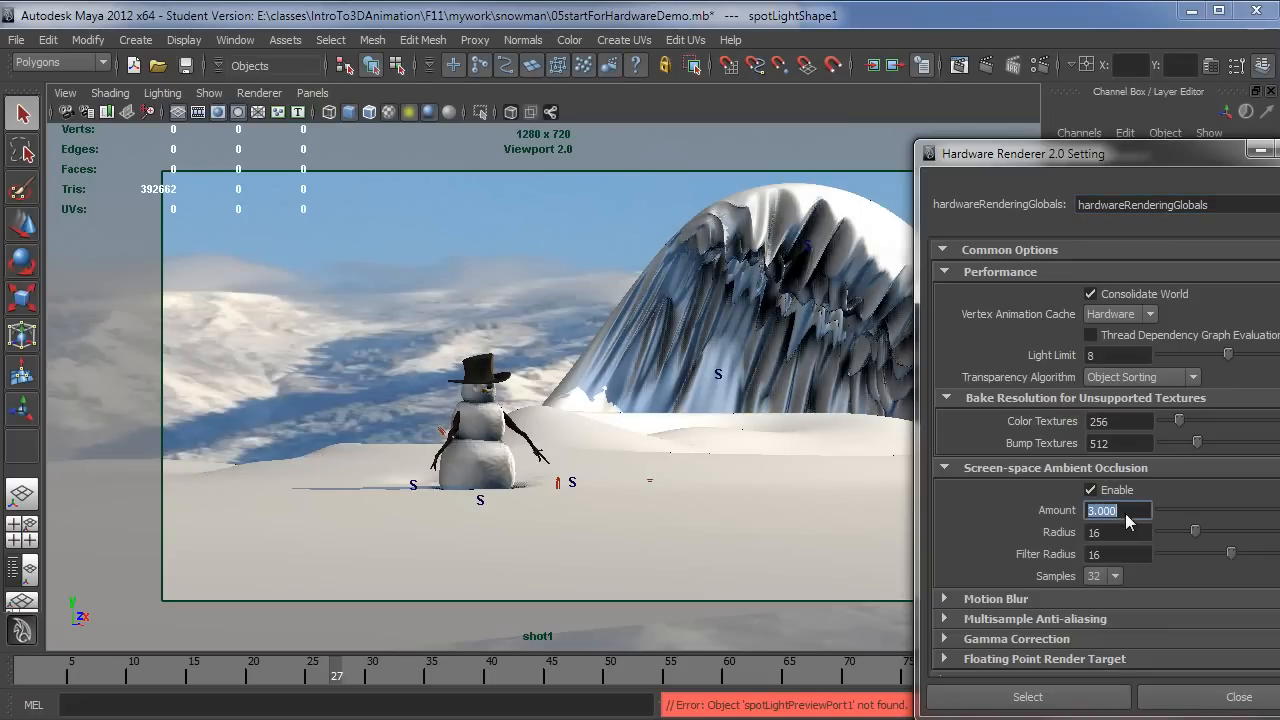
pyautogui.write('1')
pyautogui.press('Return')
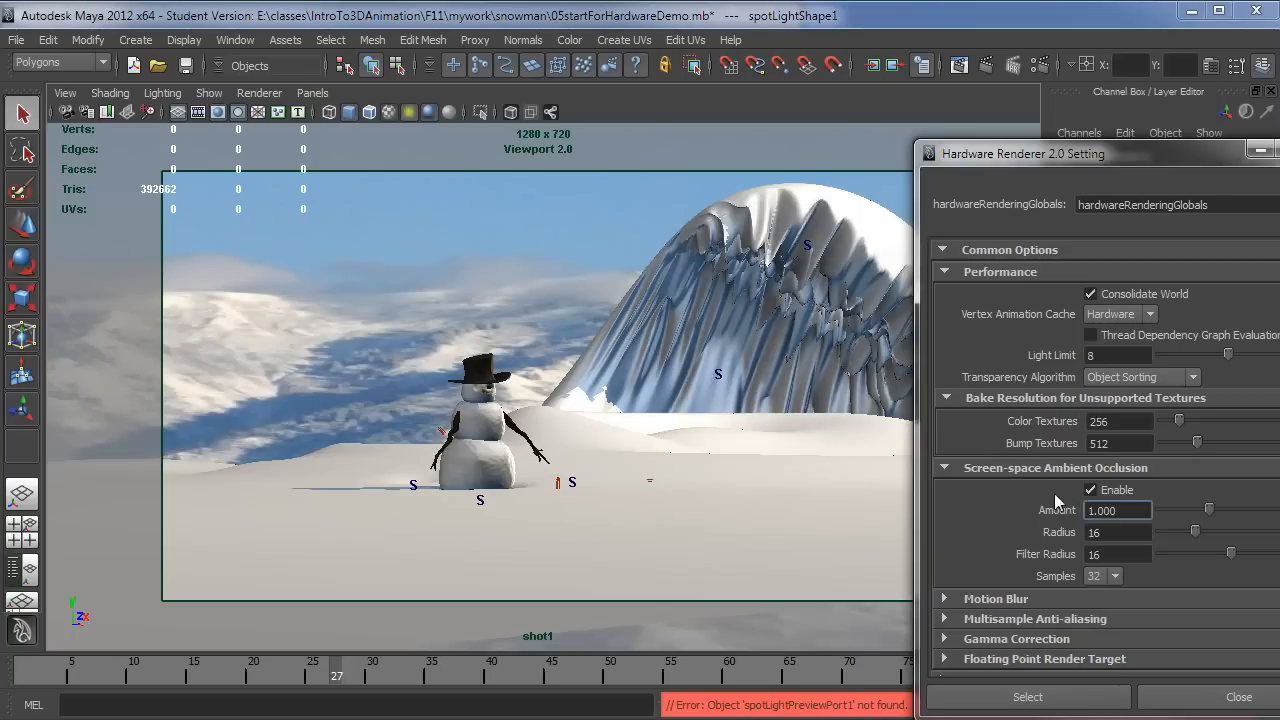
pyautogui.click(1091, 490)
pyautogui.click(1091, 490)
pyautogui.click(1091, 490)
pyautogui.click(1091, 490)
# Set the ambient occlusion amount to 1.5, compare the scene with and without the effect, and leave it enabled
pyautogui.click(1117, 512)
pyautogui.write('1.5')
pyautogui.press('Return')
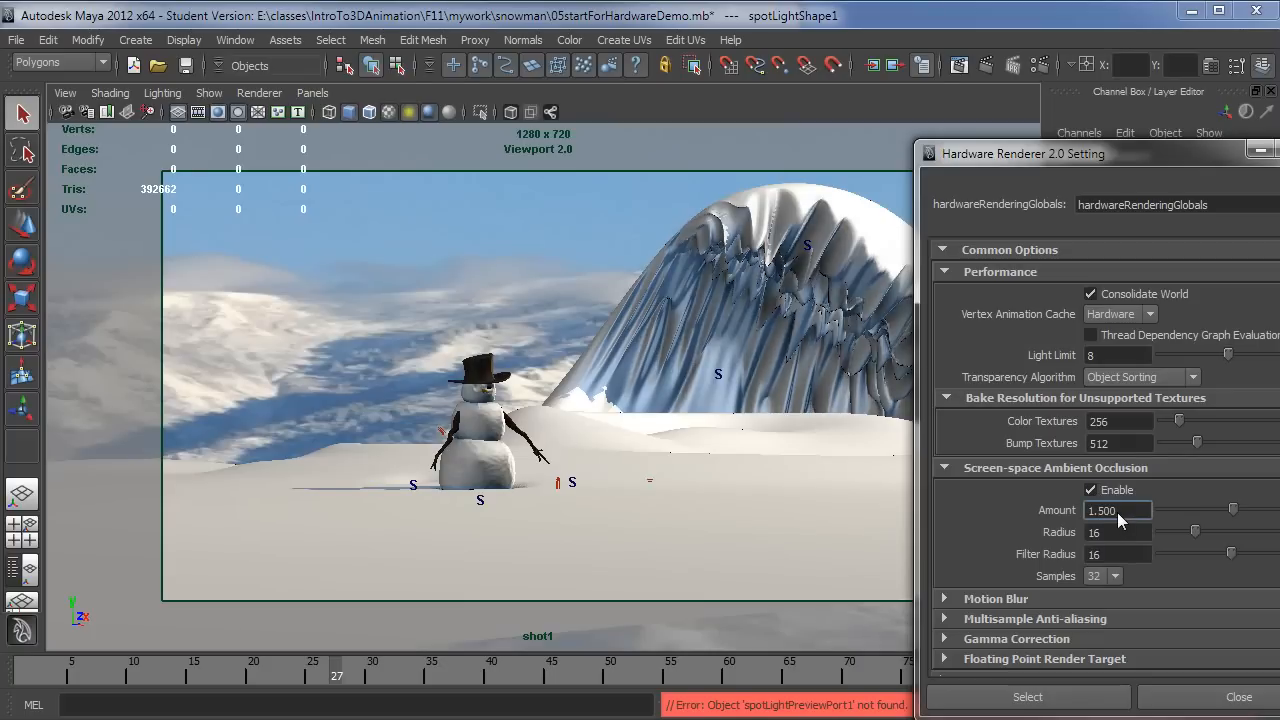
pyautogui.click(1091, 490)
pyautogui.click(1091, 490)
pyautogui.click(1091, 490)
pyautogui.click(1091, 490)
pyautogui.click(1091, 490)
pyautogui.click(1091, 490)
# Play the shot1 animation to check the shadow in motion, stopping at frame 52
pyautogui.click(695, 358)
pyautogui.moveTo(352, 672); pyautogui.dragTo(598, 678)
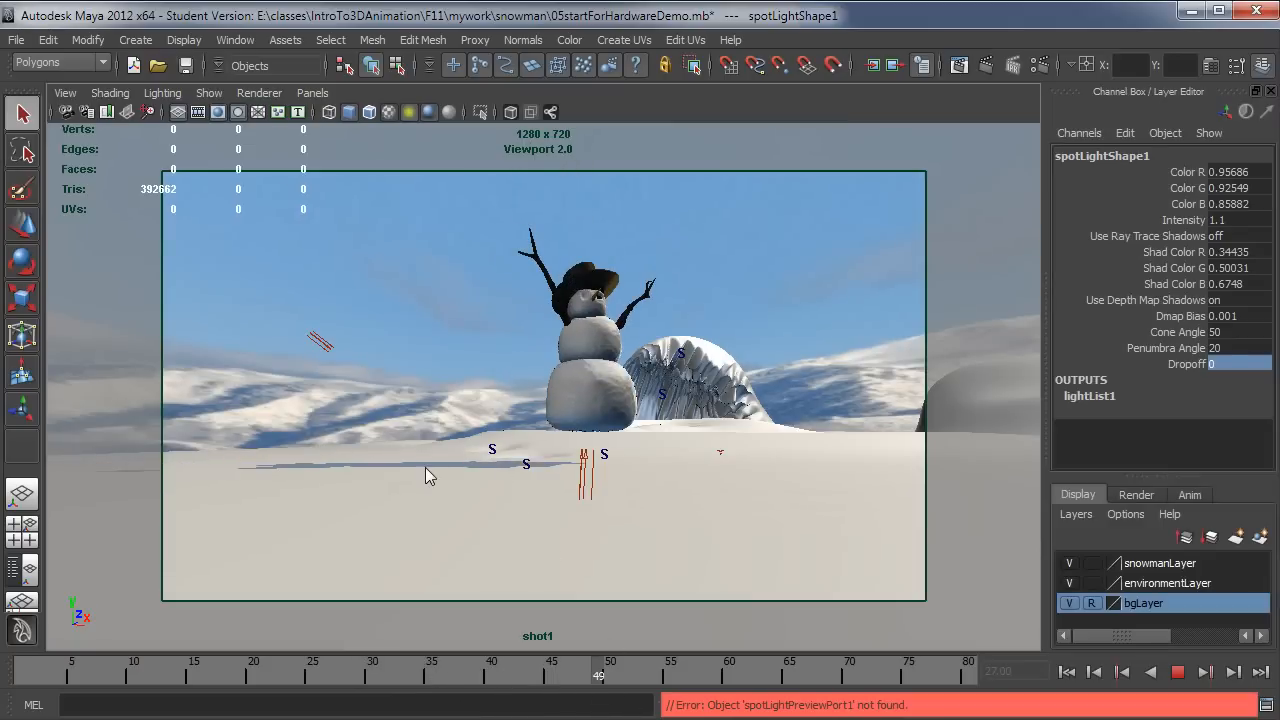
pyautogui.hotkey('alt', '.')
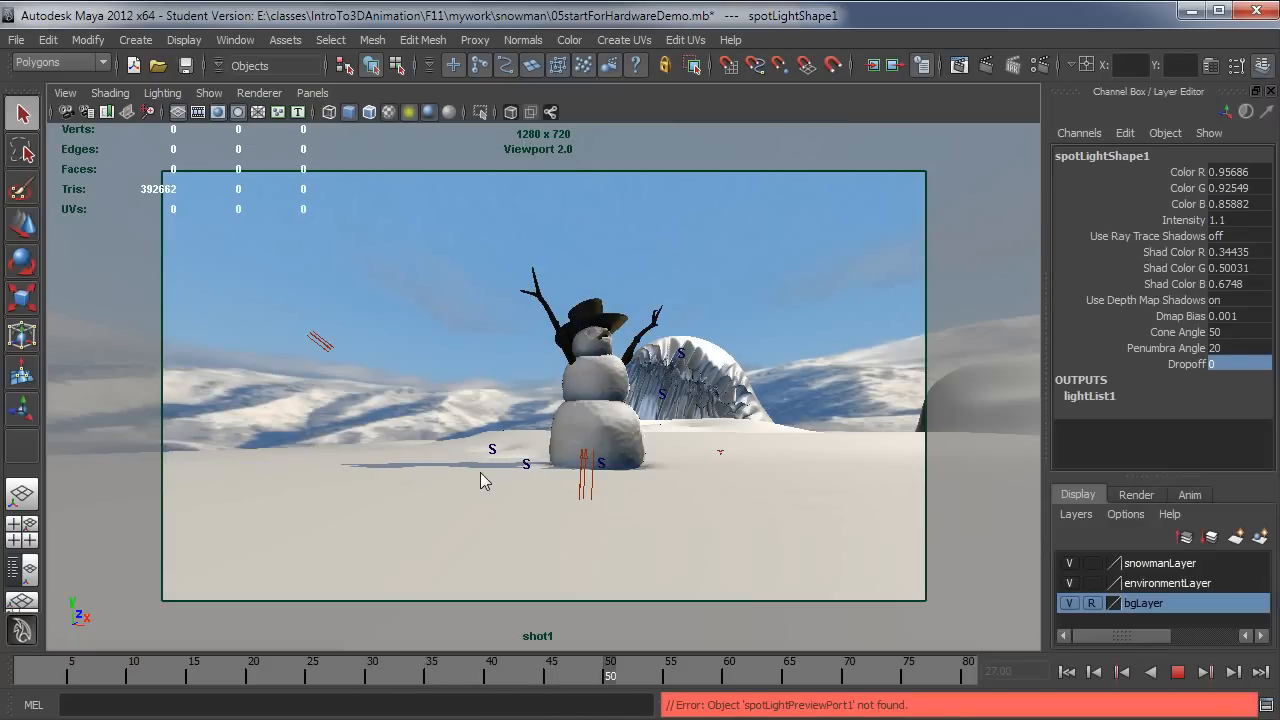
pyautogui.hotkey('alt', 'v')
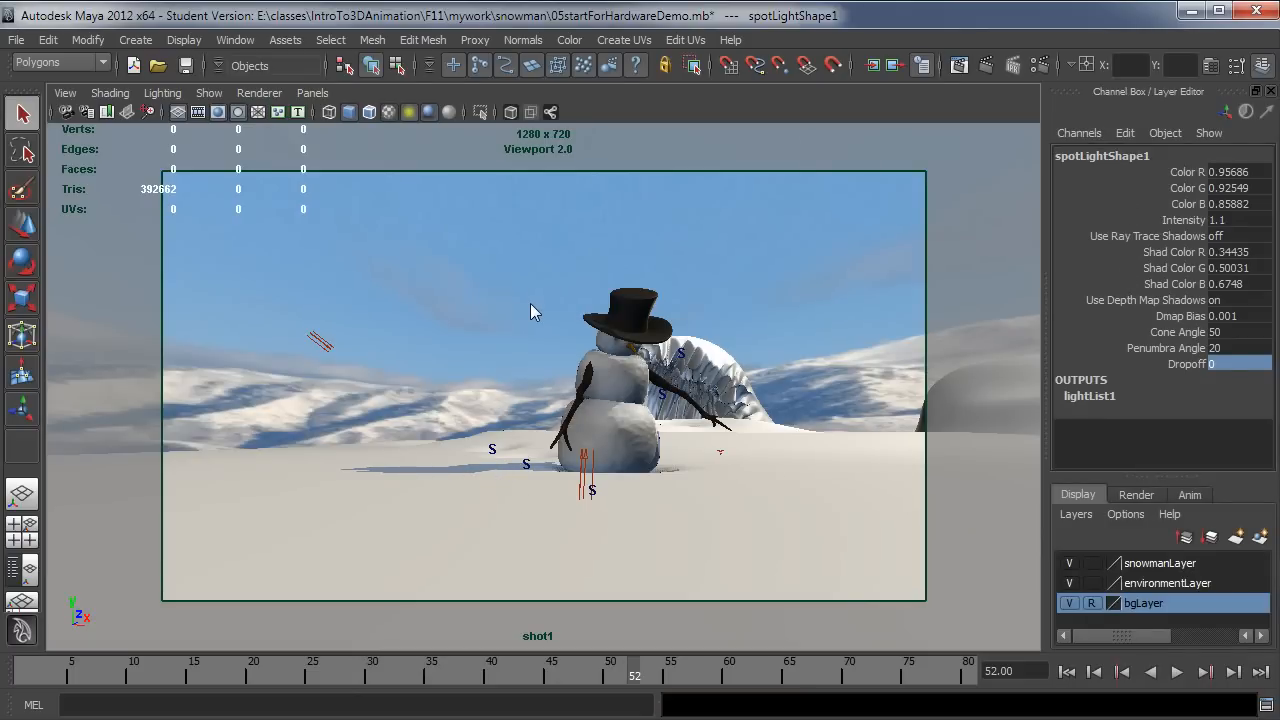
# Set the filter size of the key light's depth map shadows to 2
pyautogui.hotkey('ctrl', 'a')
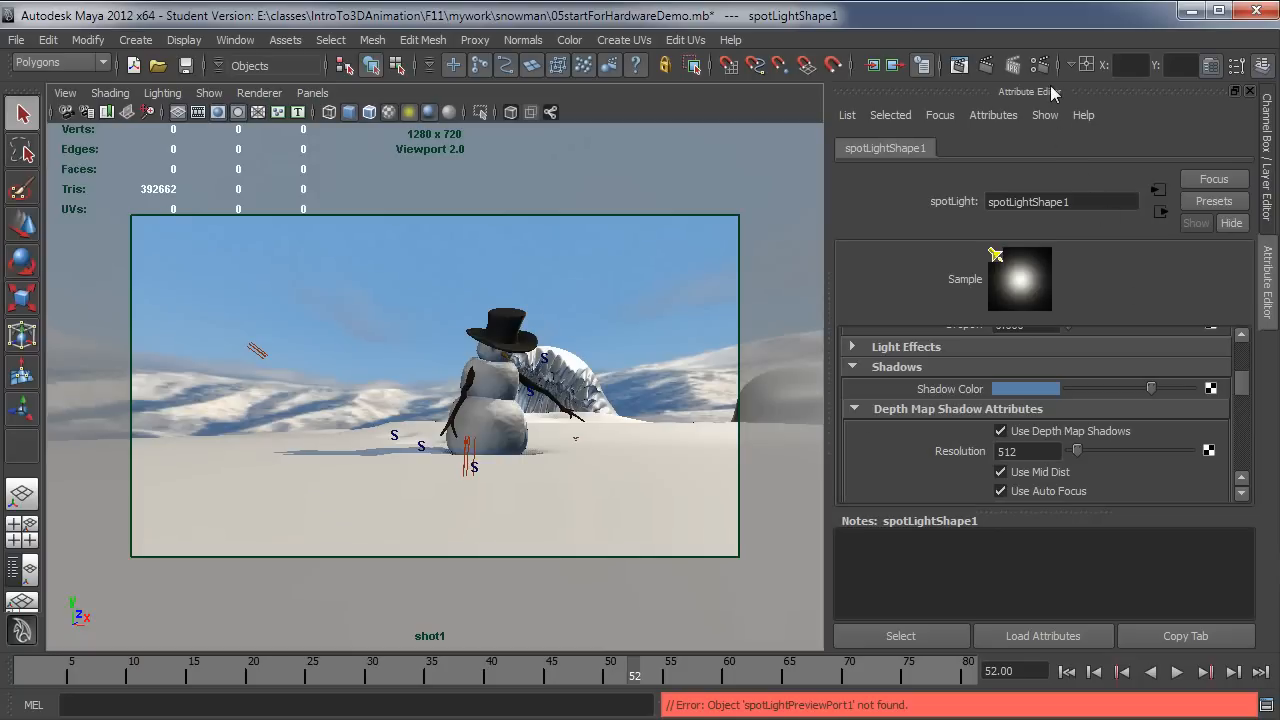
pyautogui.moveTo(1050, 93); pyautogui.dragTo(715, 101)
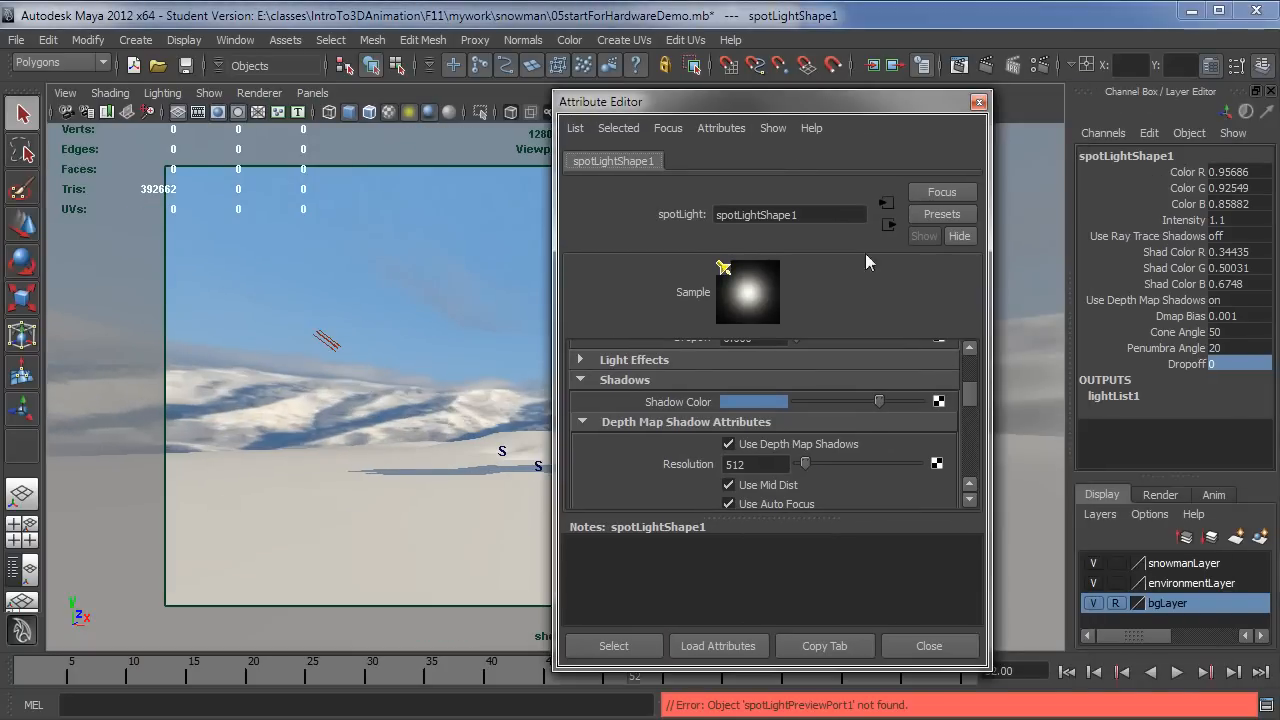
pyautogui.scroll(-2, 971, 400)
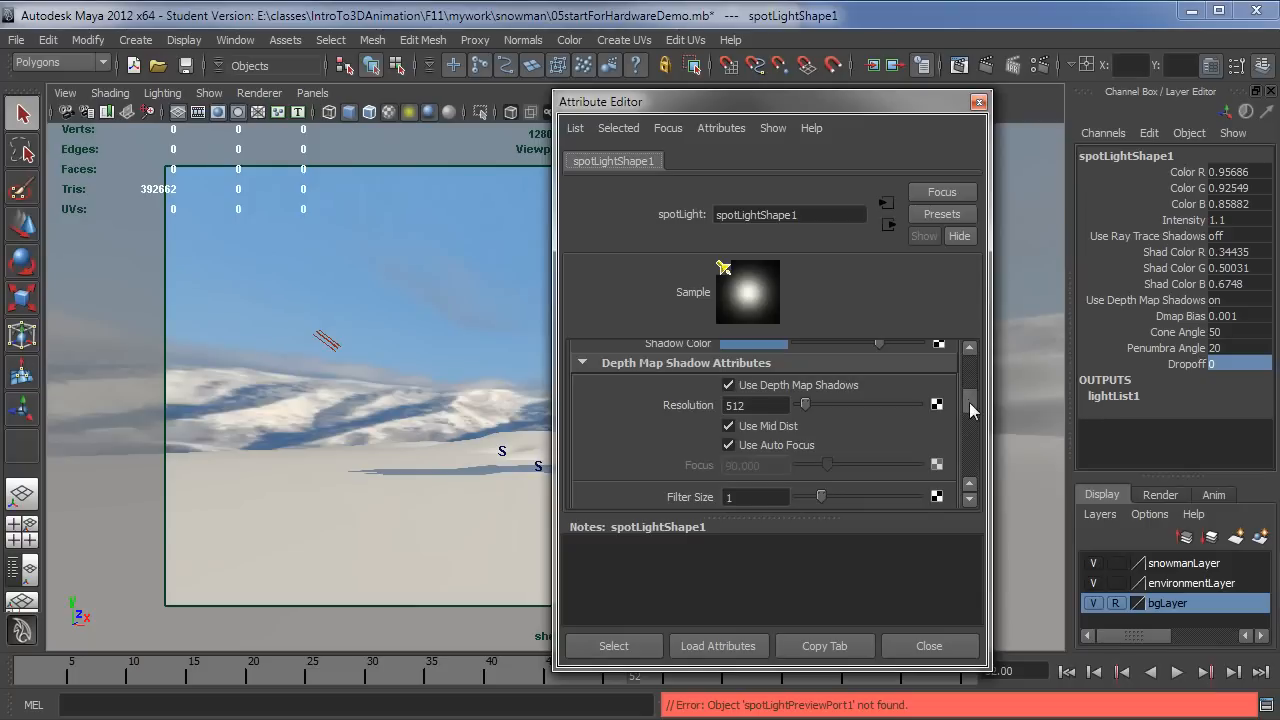
pyautogui.scroll(-3, 969, 407)
pyautogui.moveTo(799, 101); pyautogui.dragTo(941, 137)
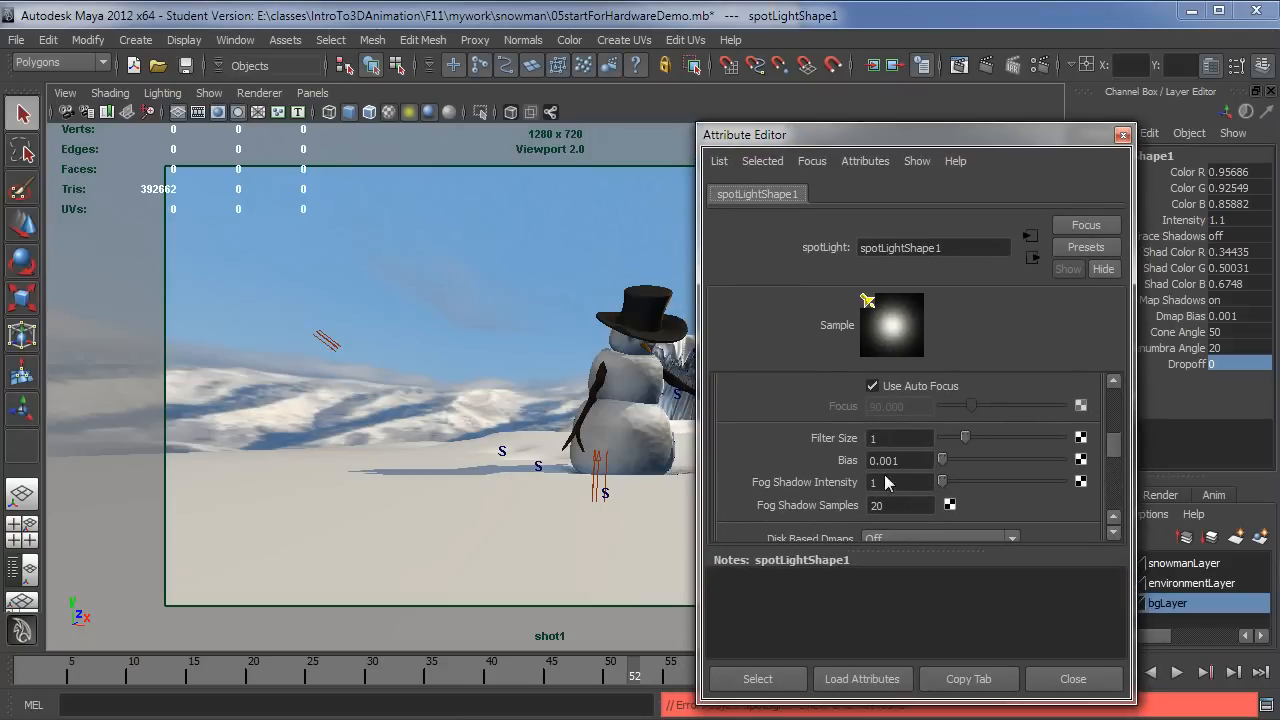
pyautogui.doubleClick(907, 440)
pyautogui.write('2')
pyautogui.press('Tab')
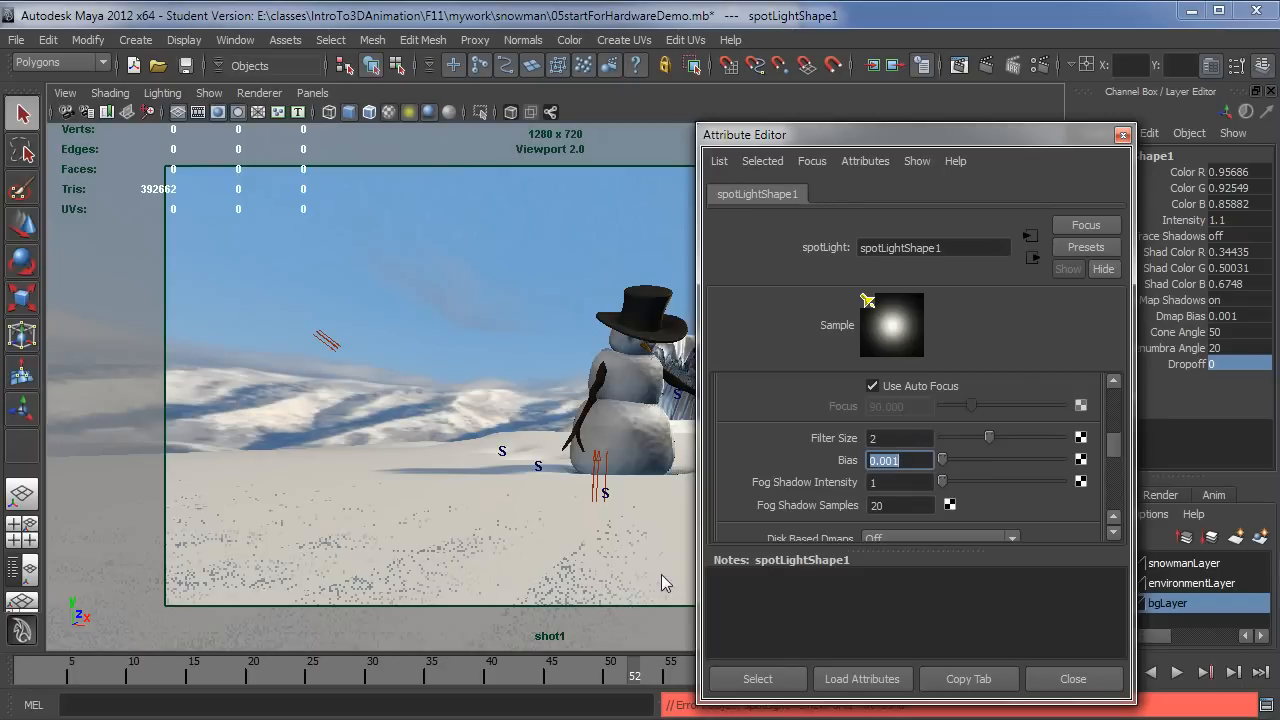
# Adjust the key light's depth map shadow bias to about 0.042
pyautogui.moveTo(944, 463); pyautogui.dragTo(947, 463)
pyautogui.moveTo(947, 462); pyautogui.dragTo(962, 460)
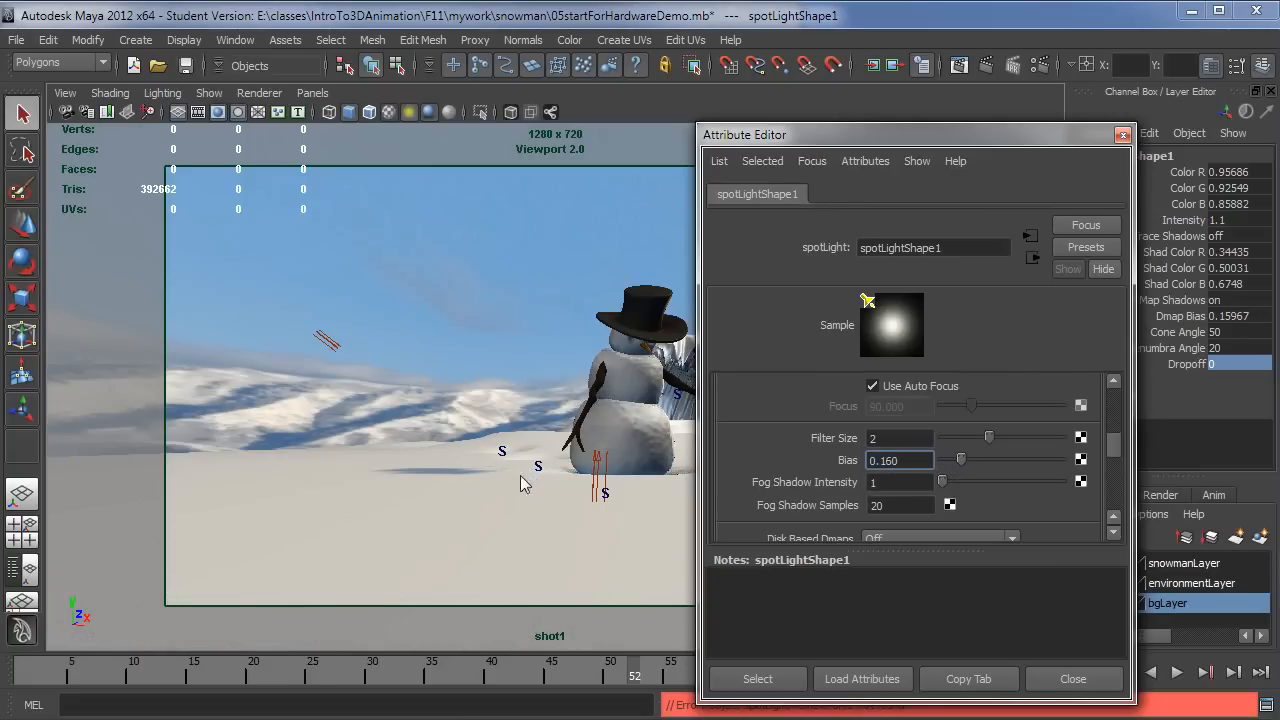
pyautogui.moveTo(959, 462); pyautogui.dragTo(946, 468)
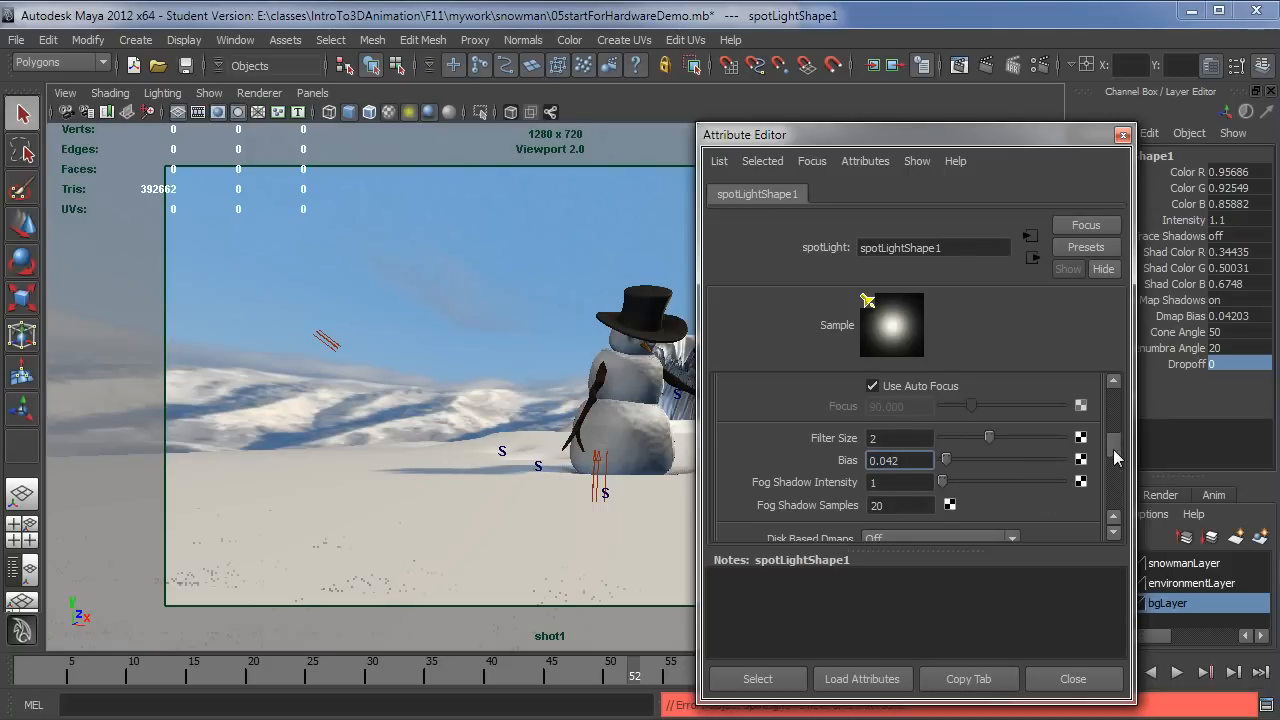
# Set the resolution of the key light's depth map shadows to 1024
pyautogui.moveTo(1115, 458); pyautogui.dragTo(1115, 448)
pyautogui.click(896, 435)
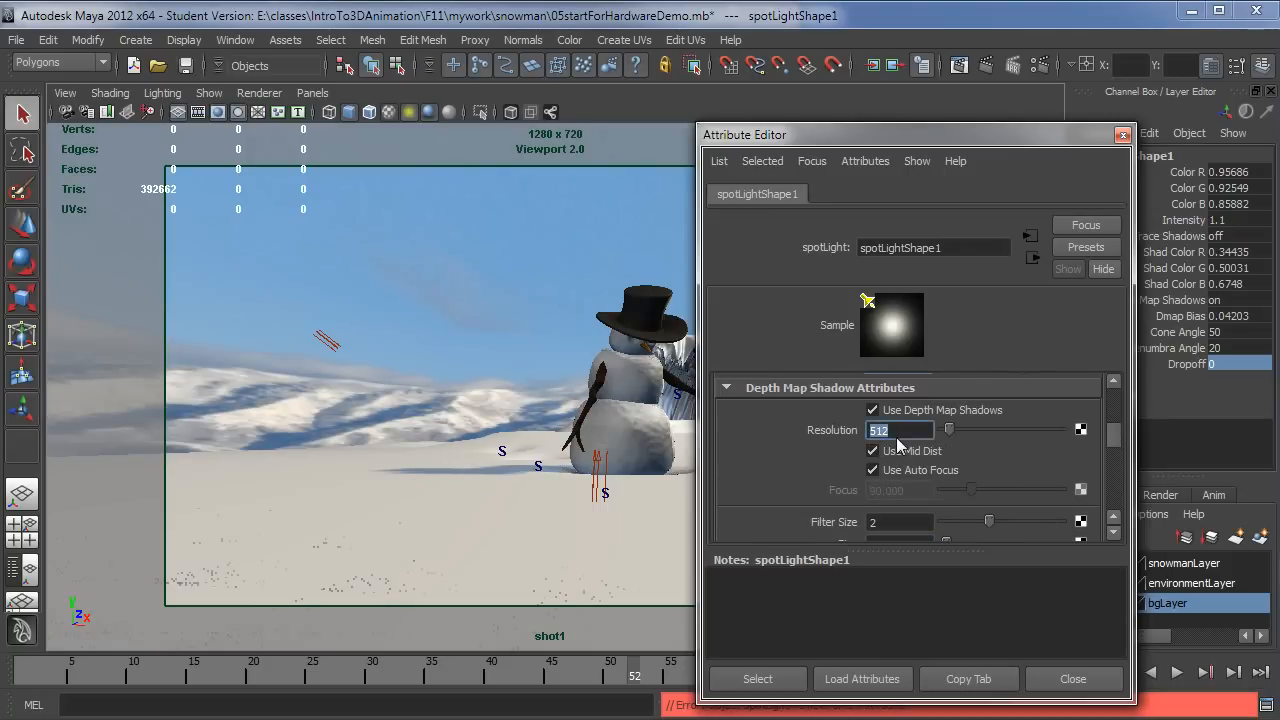
pyautogui.press('Tab')
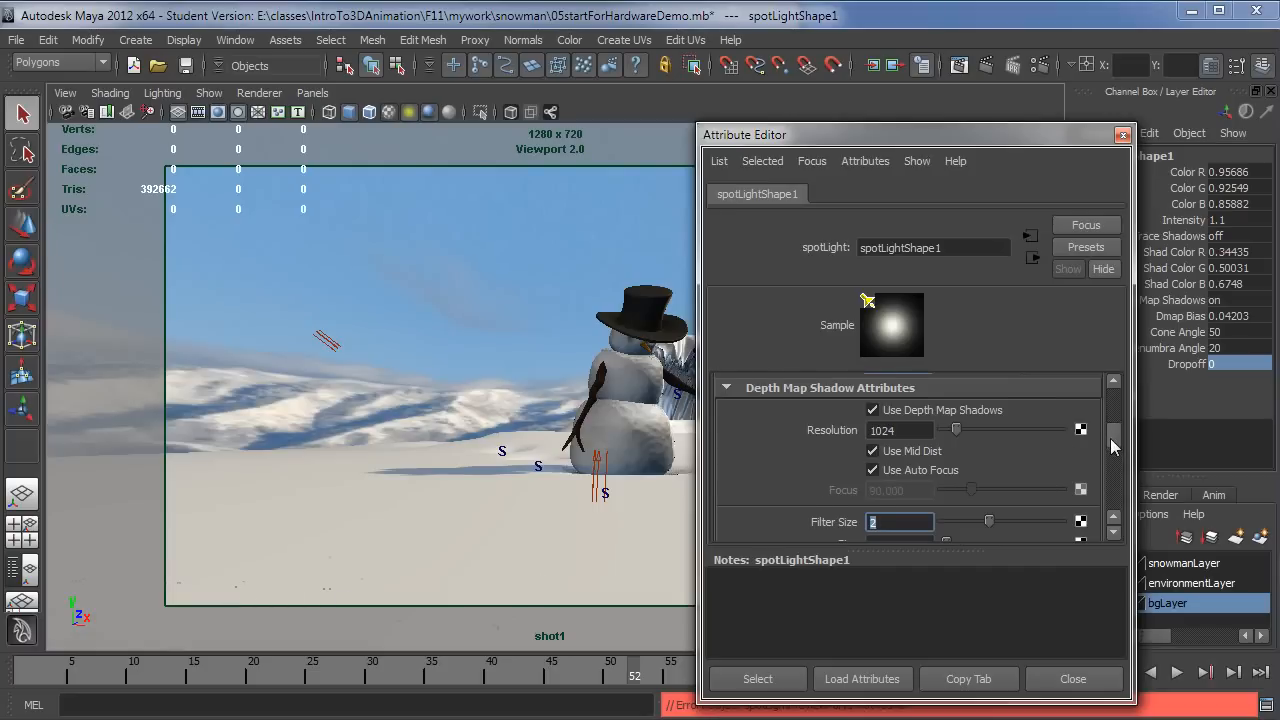
# Raise the key light's depth map shadow bias to about 0.067, set the filter size to 3, and close the light's attributes
pyautogui.moveTo(1110, 438); pyautogui.dragTo(1110, 451)
pyautogui.moveTo(947, 426); pyautogui.dragTo(949, 426)
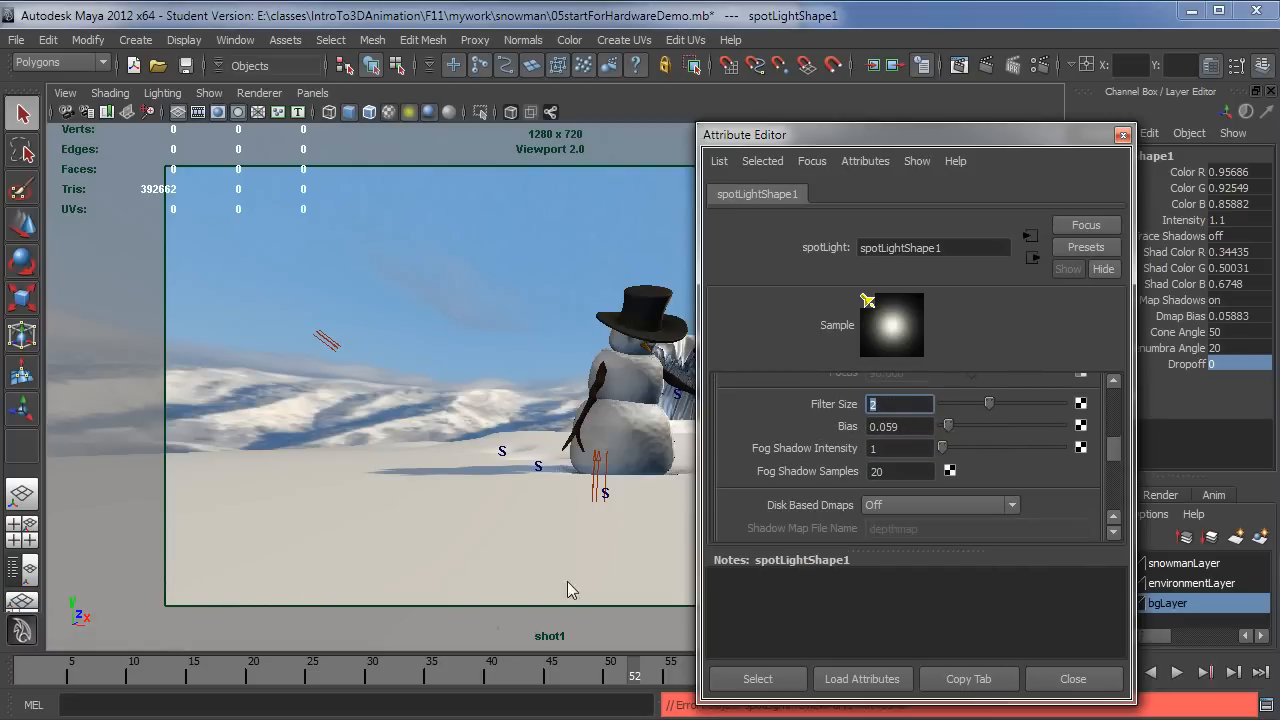
pyautogui.moveTo(948, 428); pyautogui.dragTo(951, 430)
pyautogui.write('3')
pyautogui.press('Tab')
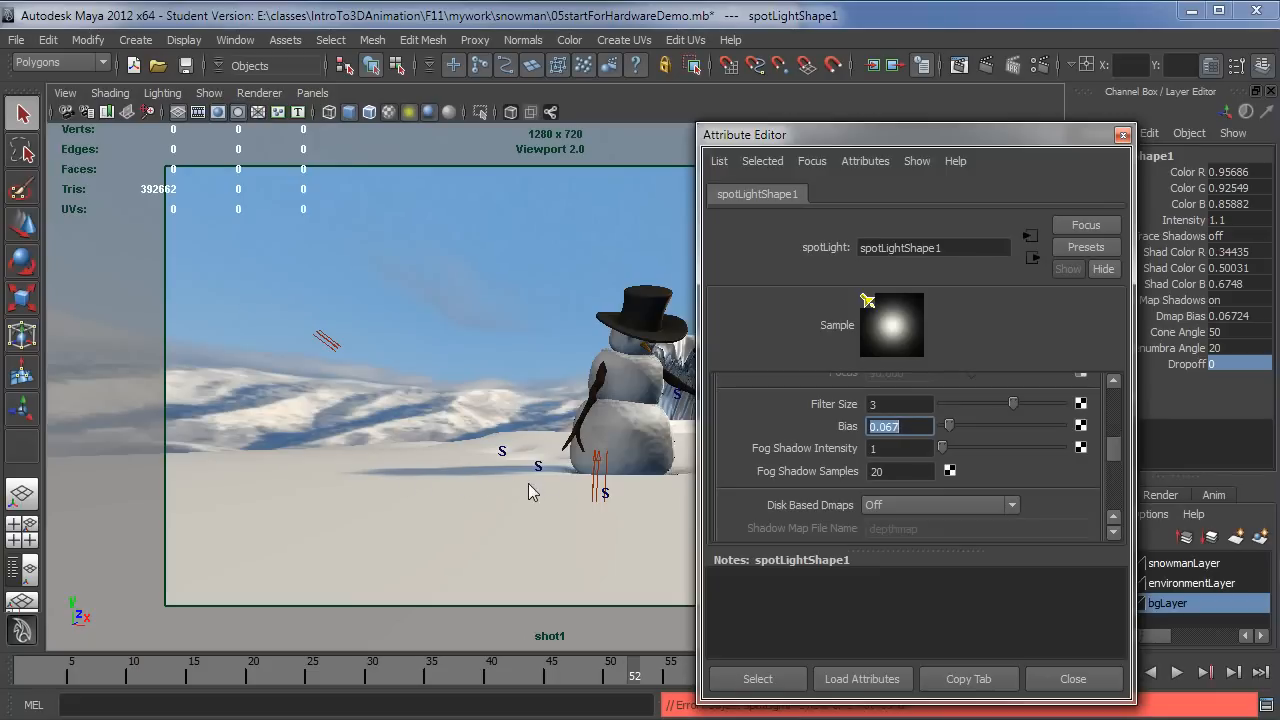
pyautogui.click(1123, 135)
pyautogui.click(1093, 673)
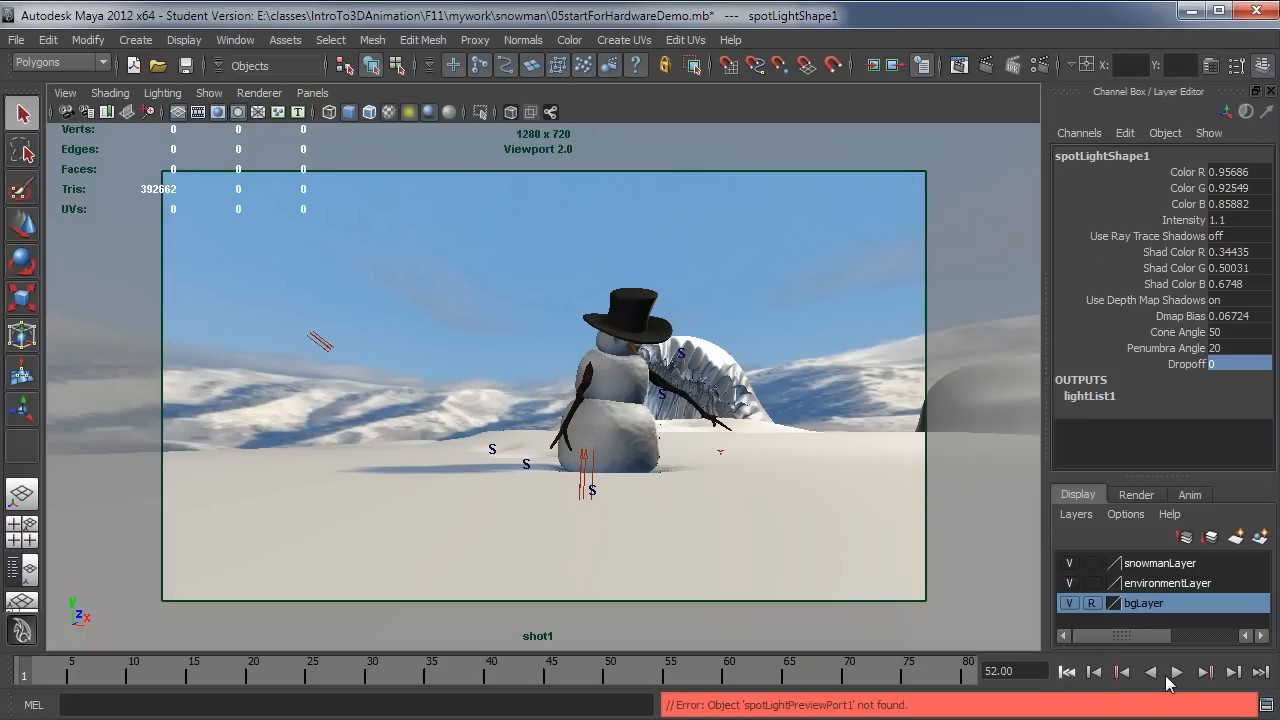
# Check the snowman's shadow at several points of the shot1 animation, including frames 16, 23 and 47
pyautogui.click(208, 690)
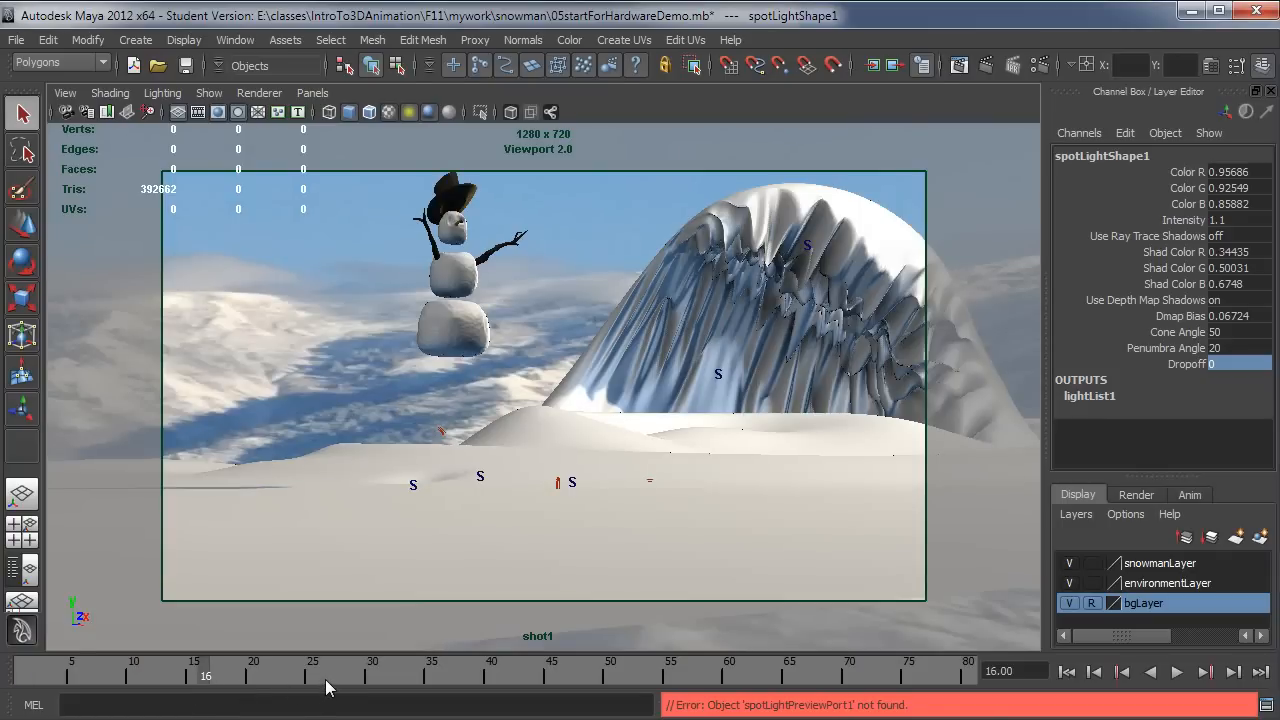
pyautogui.press('.')
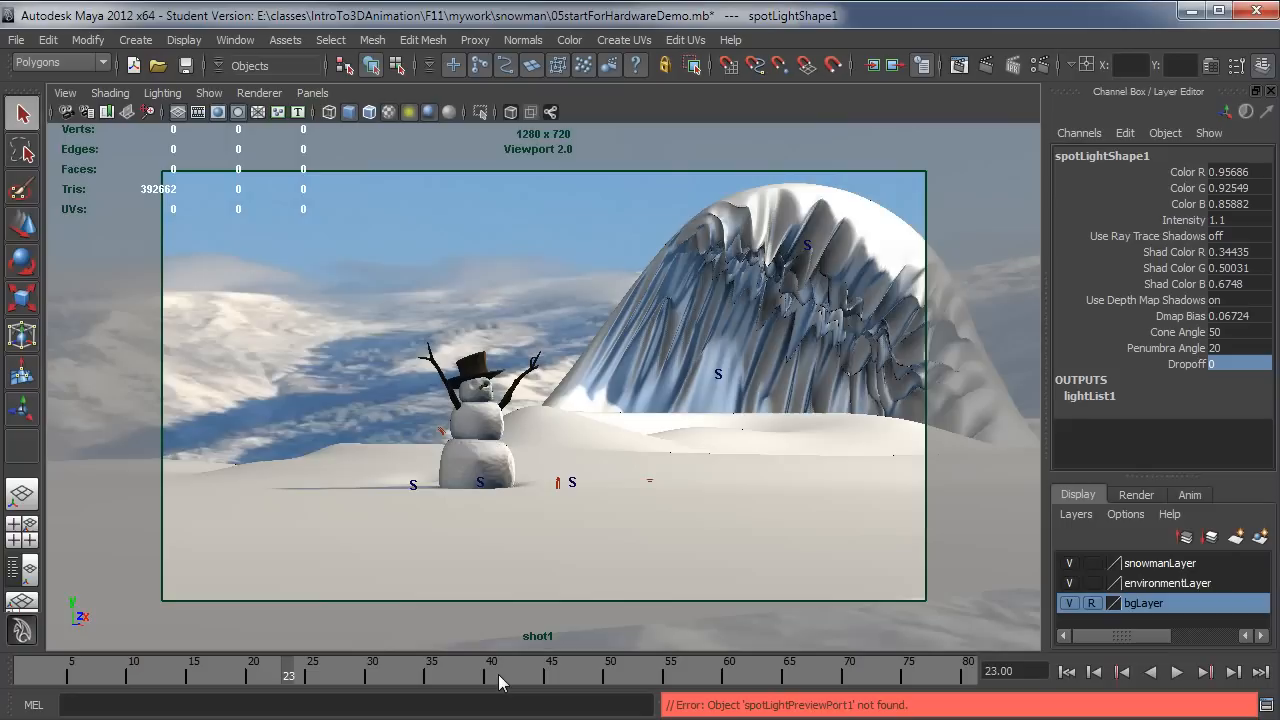
pyautogui.press('.')
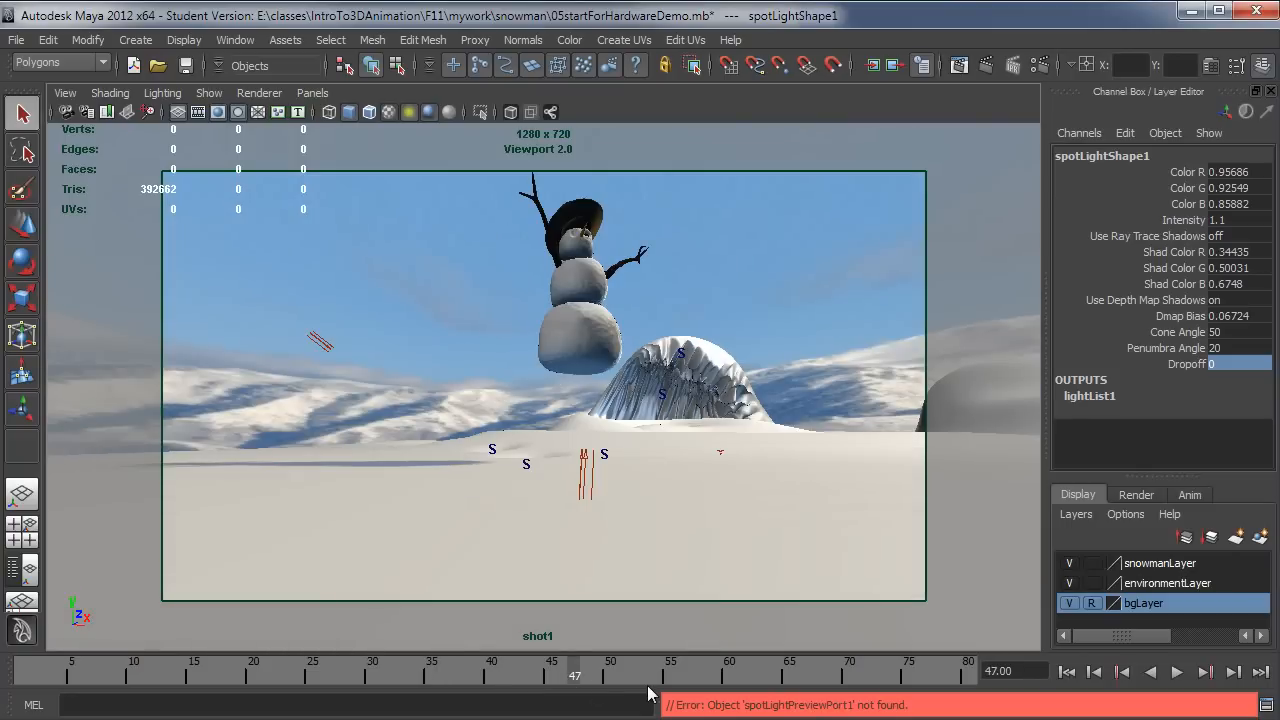